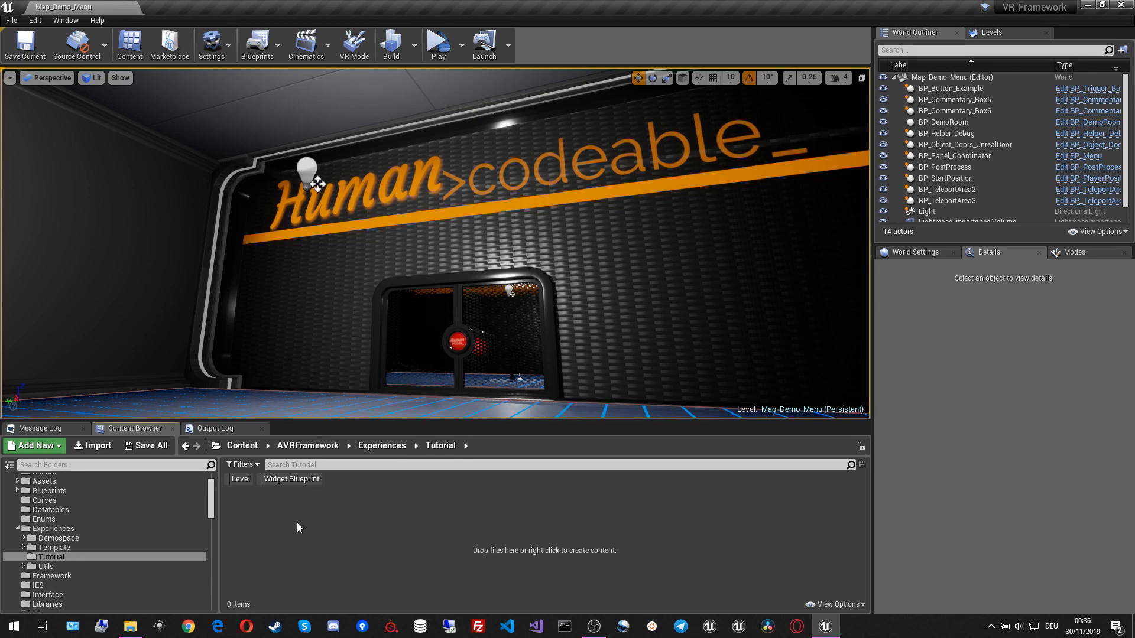
- Create a folder named Maps inside the Tutorial folder and open it
right_click(293, 520)
left_click(331, 188)
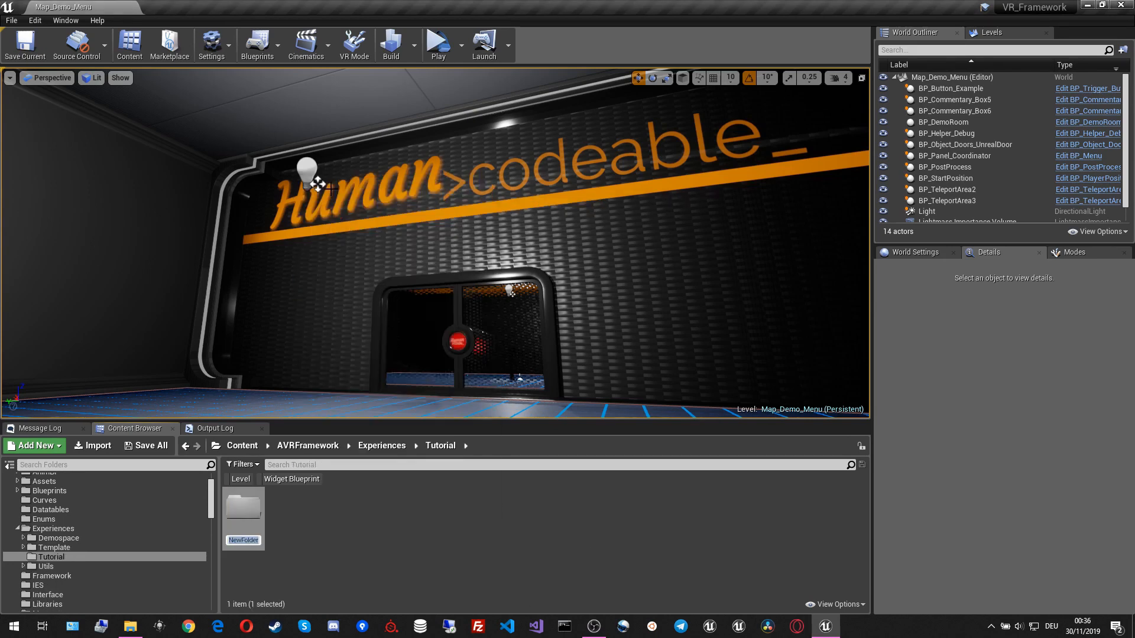
type("Maps")
key("Return")
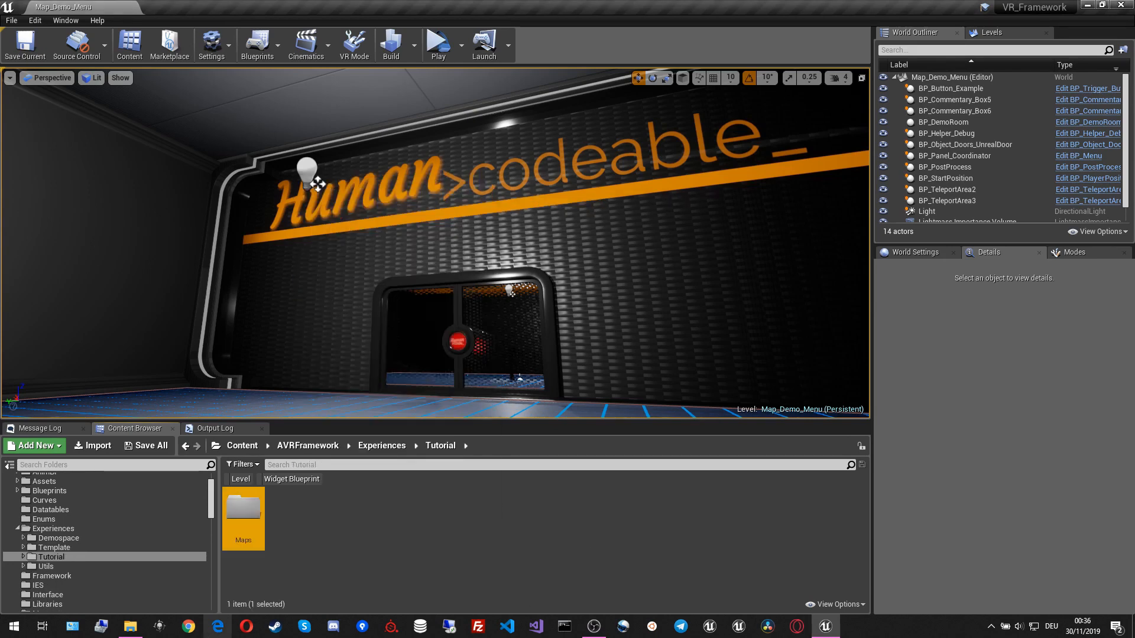
double_click(253, 507)
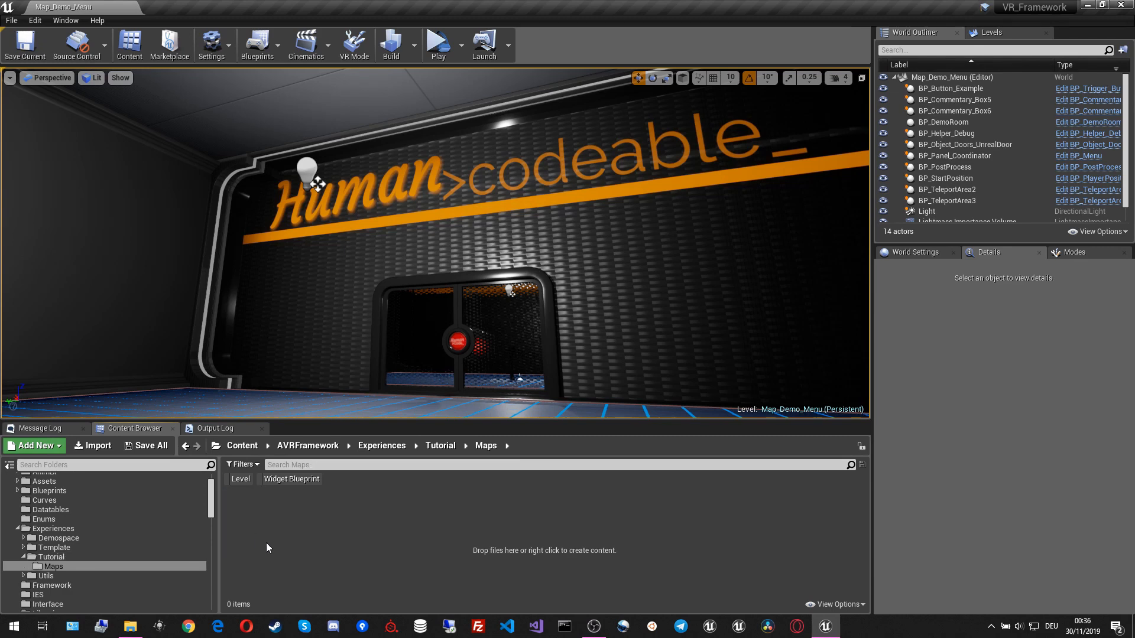
- Create a new level from the Default template
left_click(12, 20)
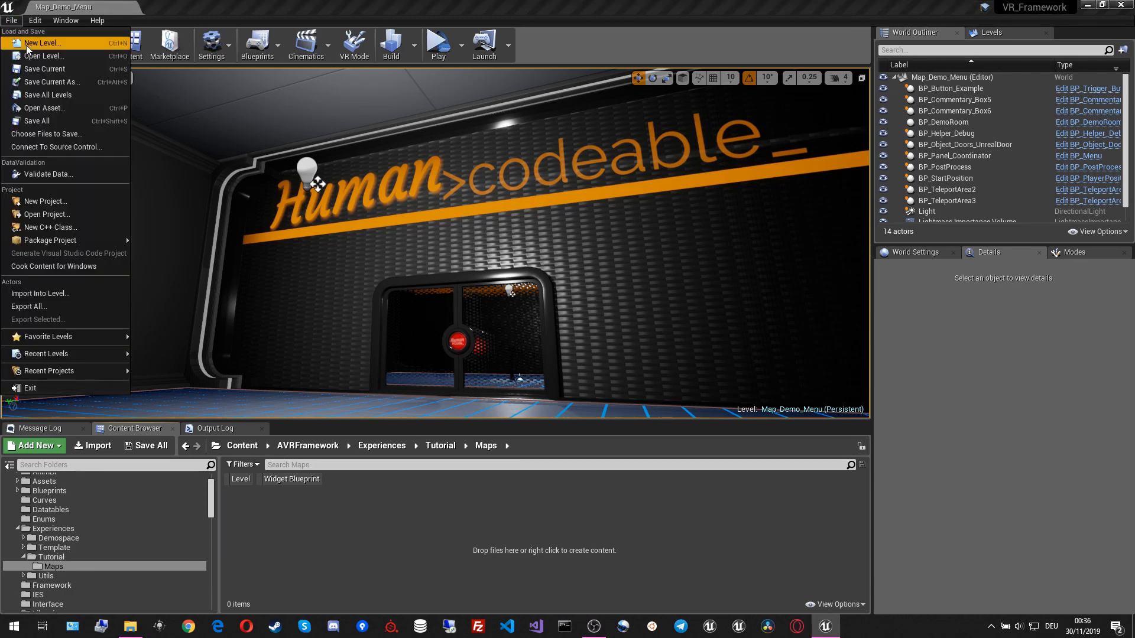
left_click(27, 43)
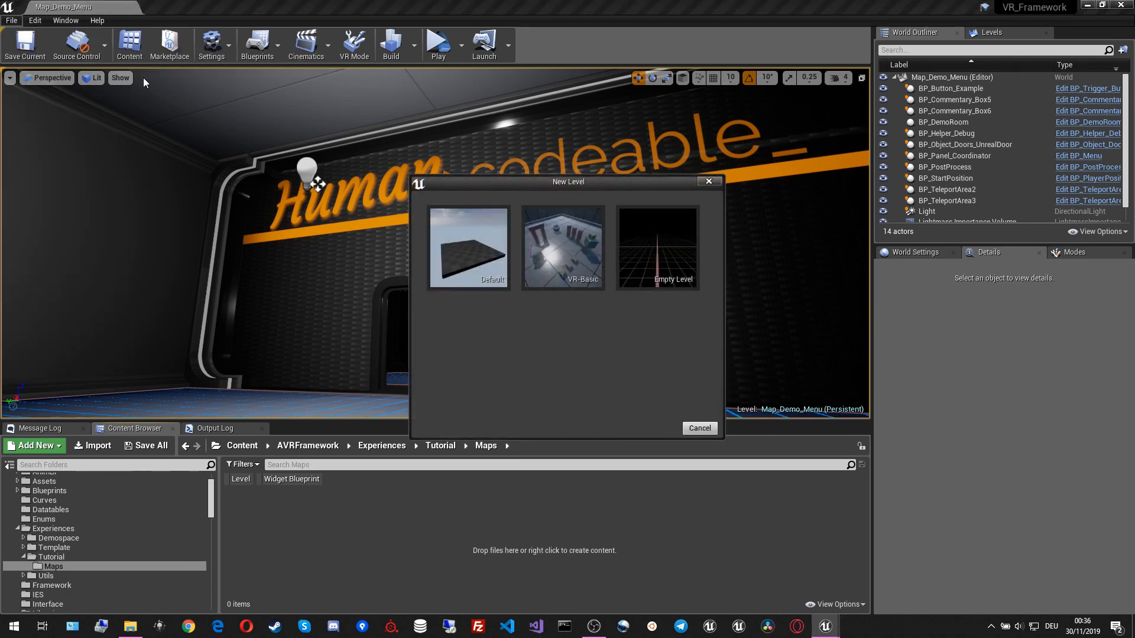
left_click(467, 253)
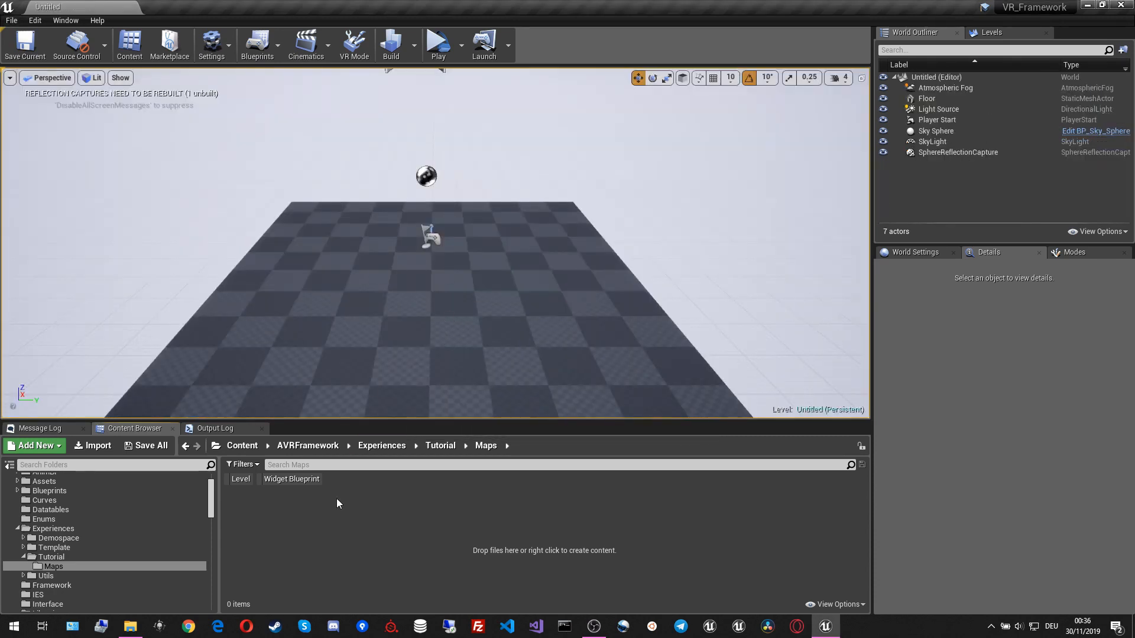
- Save the new level as Map_Tutorial in AVRFramework/Experiences/Tutorial/Maps
left_click(11, 21)
left_click(45, 69)
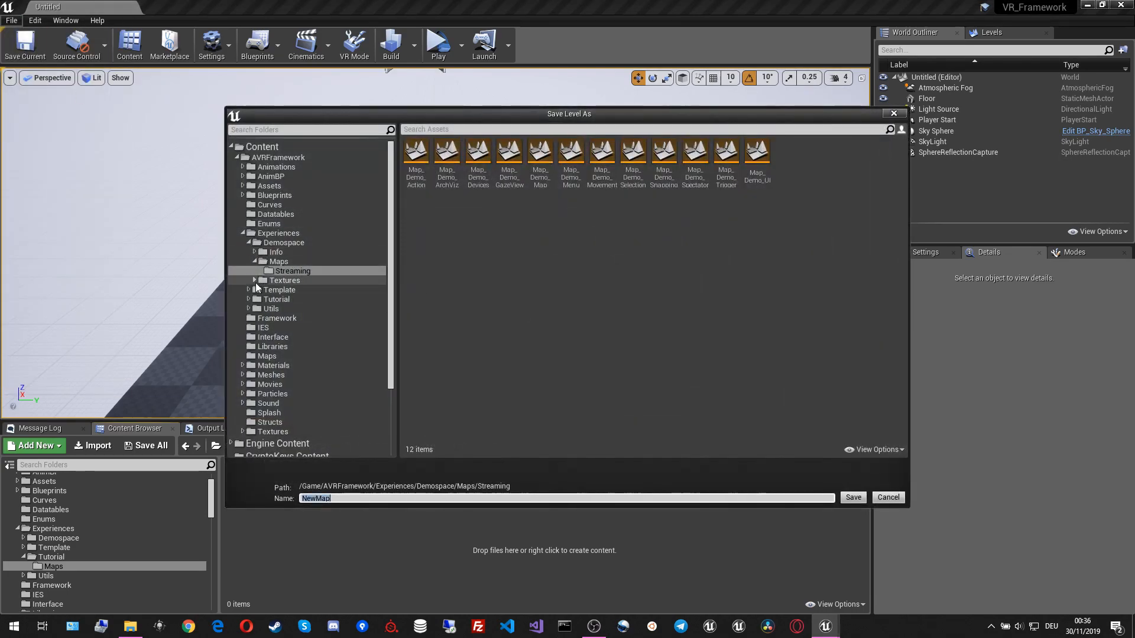
left_click(247, 300)
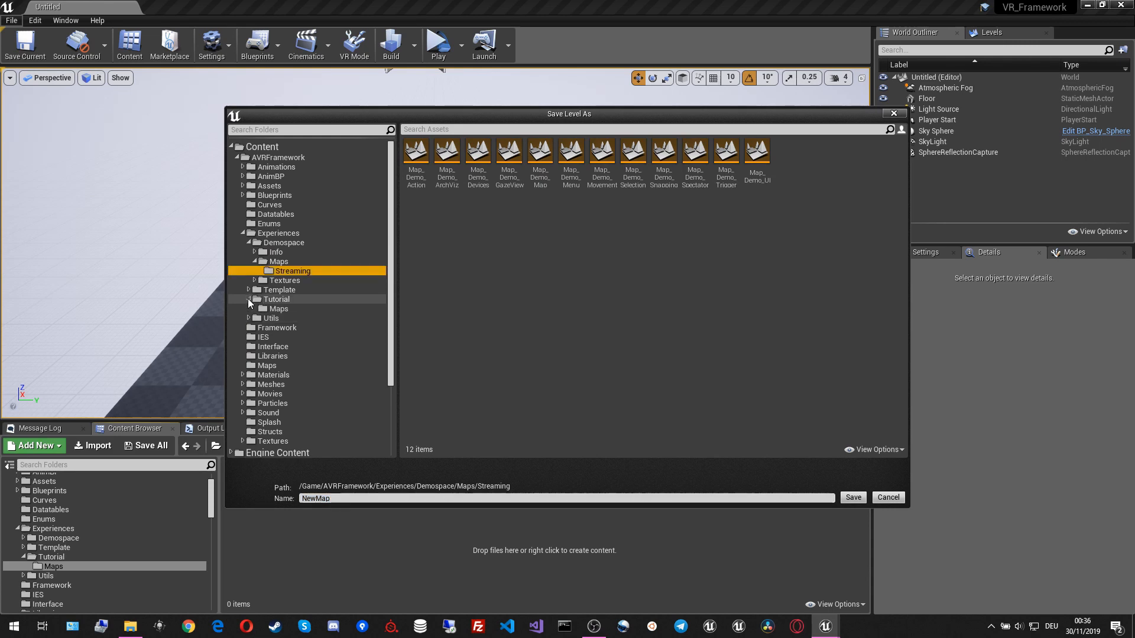
left_click(277, 309)
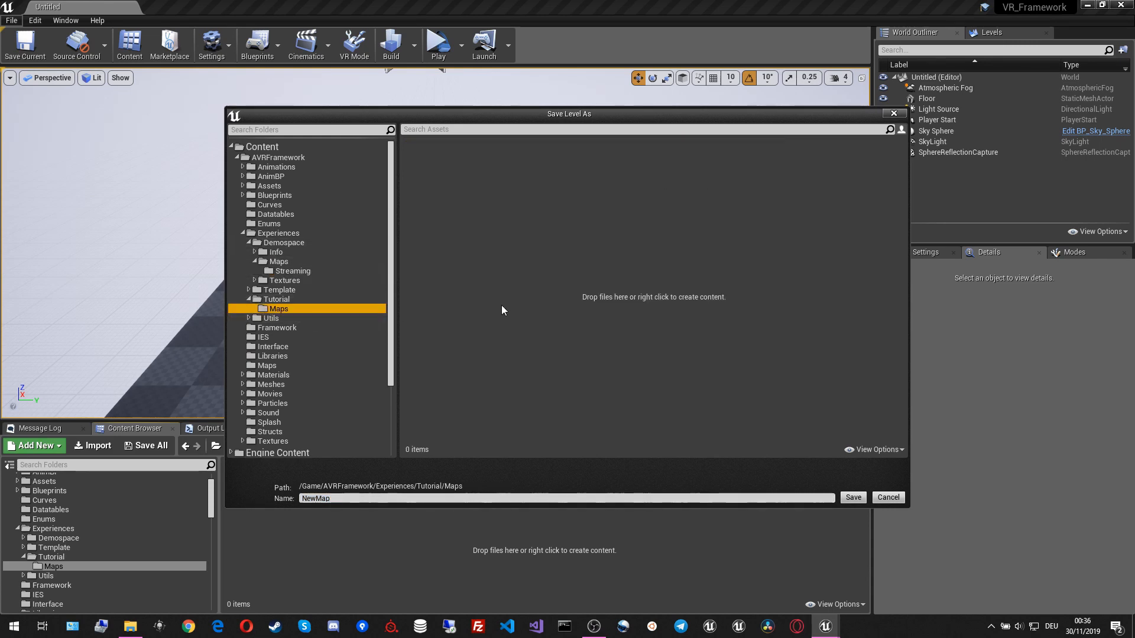
left_click(467, 498)
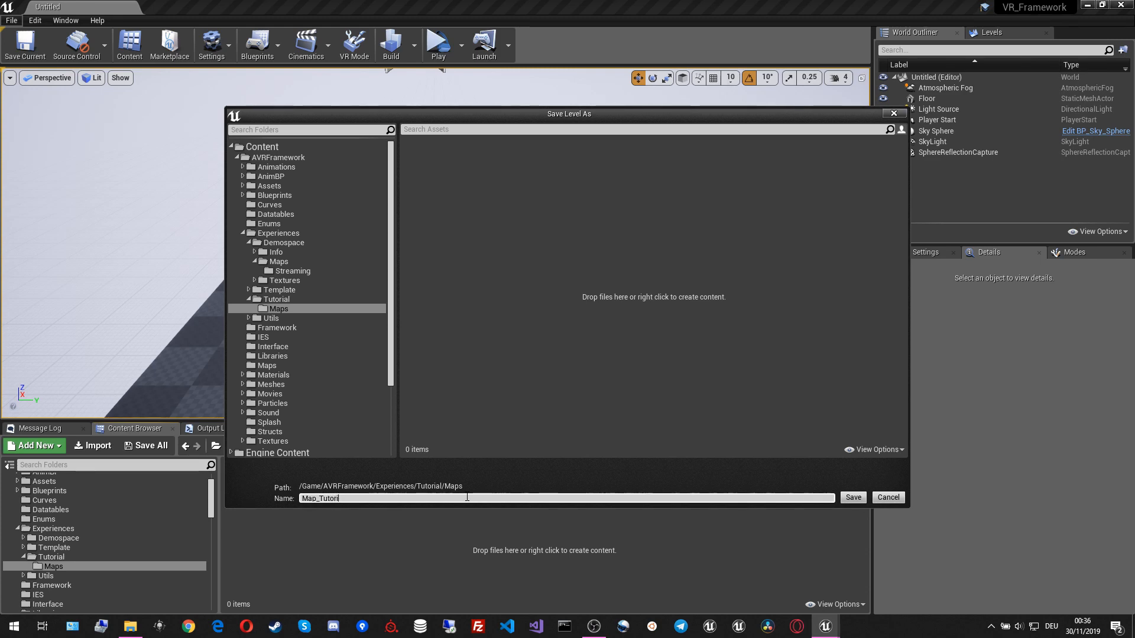
left_click(851, 499)
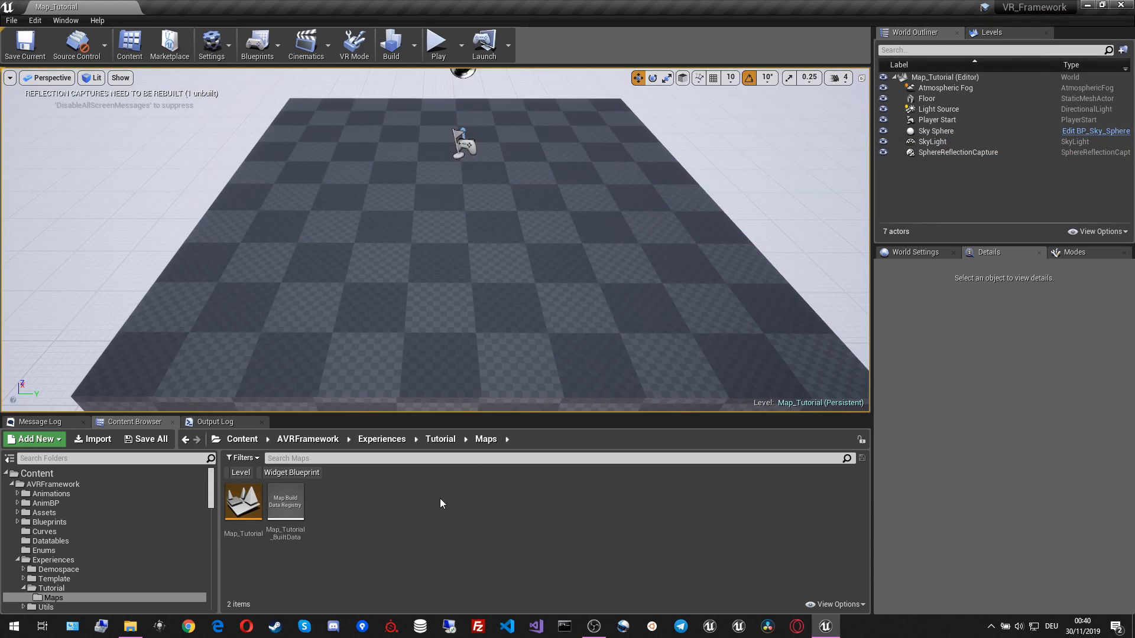
- Search the AVRFramework folder for "player" and place a BP_PlayerPosition actor on the level's floor
left_click(105, 485)
left_click(272, 458)
type("player")
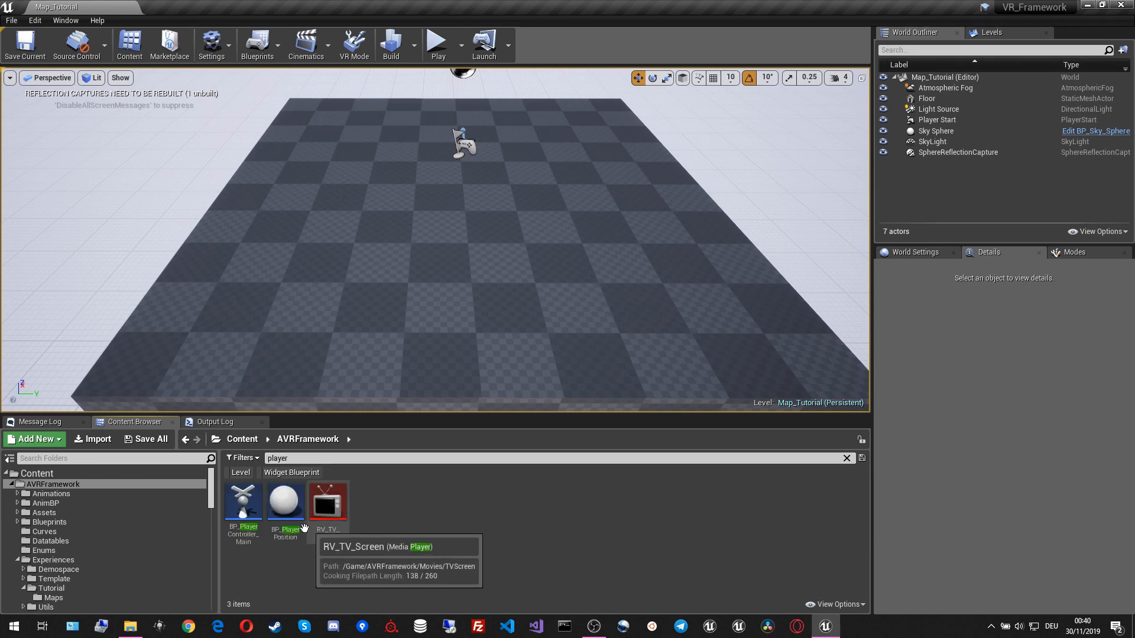
left_click_drag(285, 506, 478, 301)
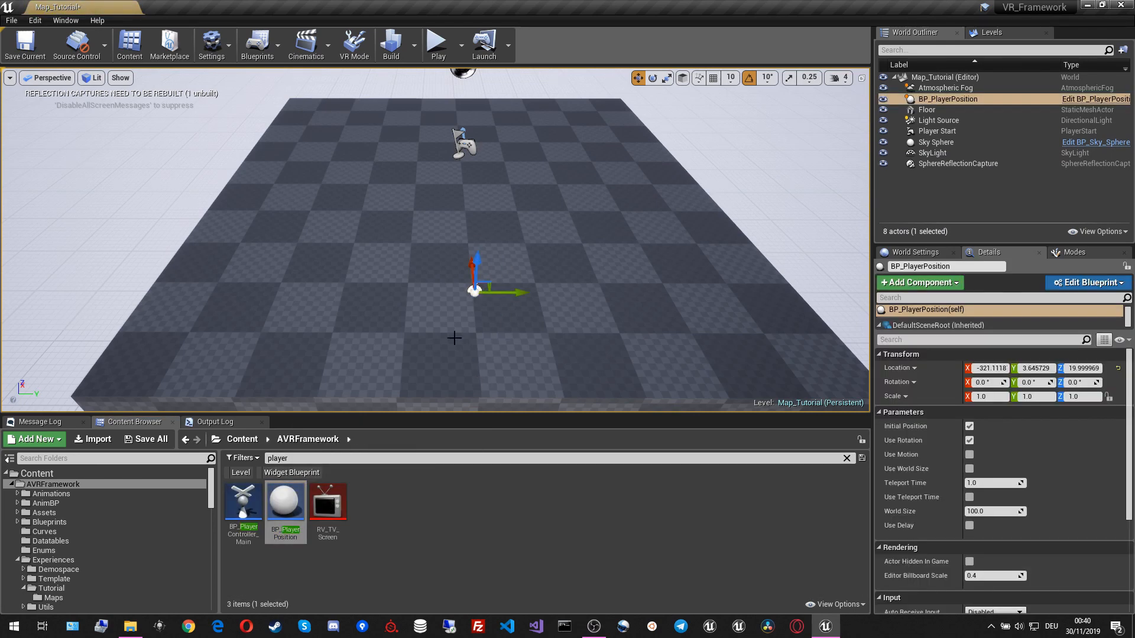
- Delete the Player Start actor and move BP_PlayerPosition towards the floor's near edge, to about X -409, Y -8
left_click(464, 142)
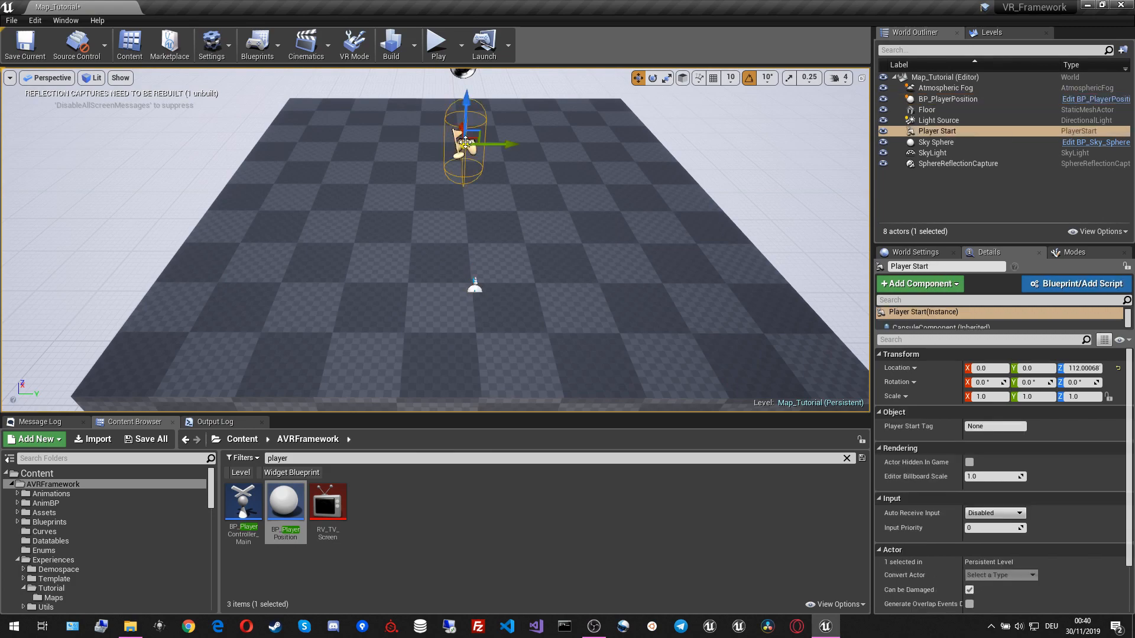
key("Delete")
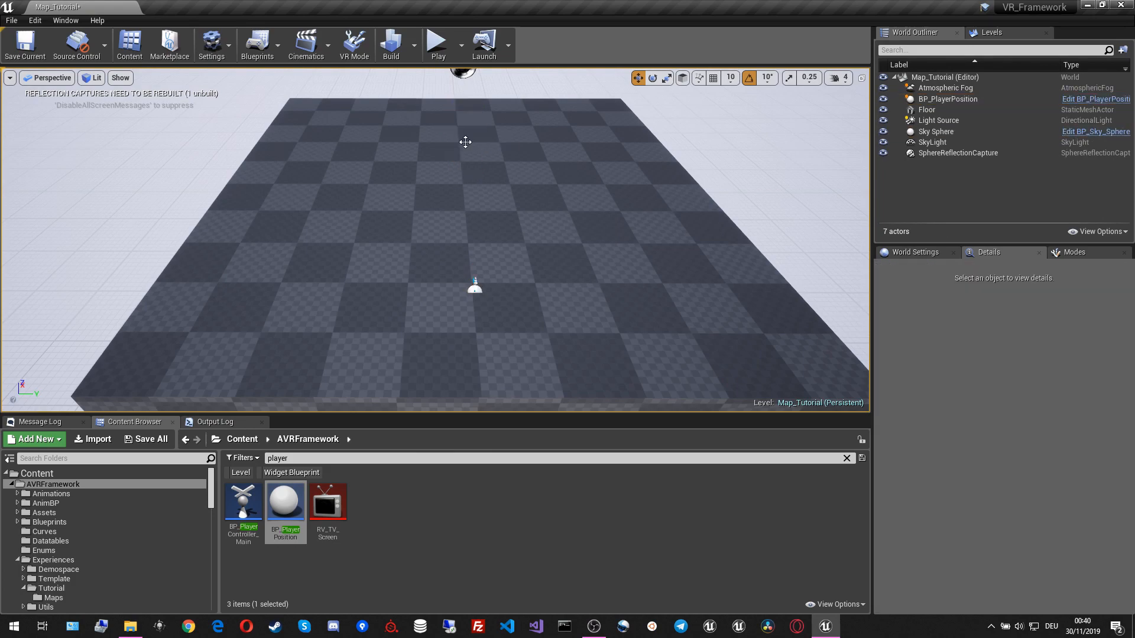
left_click(476, 290)
left_click(470, 285)
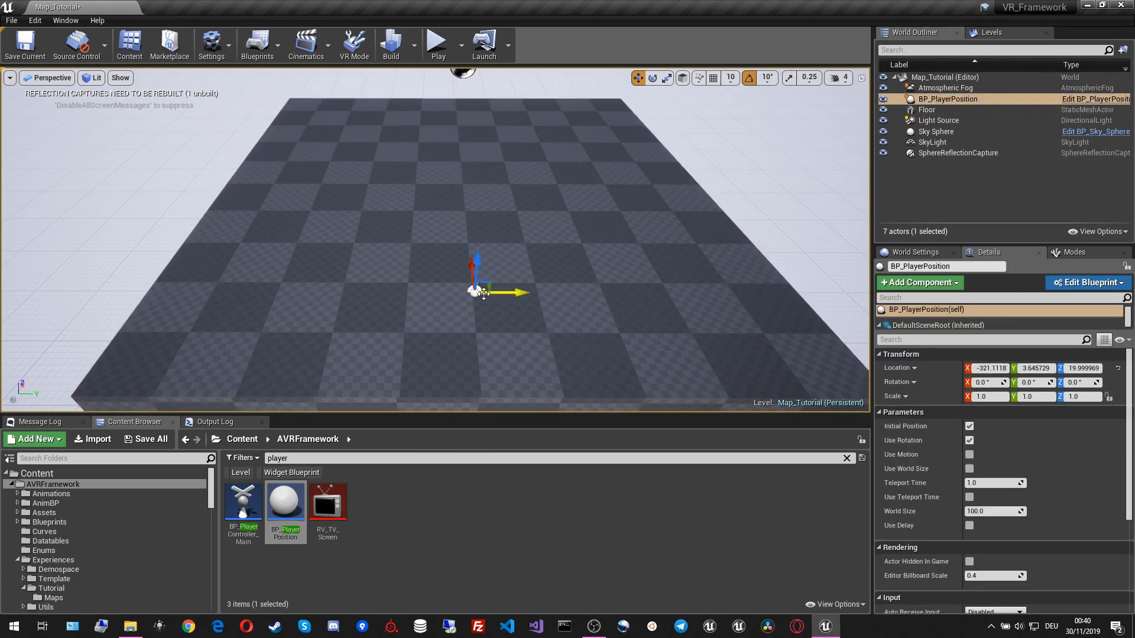
left_click_drag(484, 288, 483, 335)
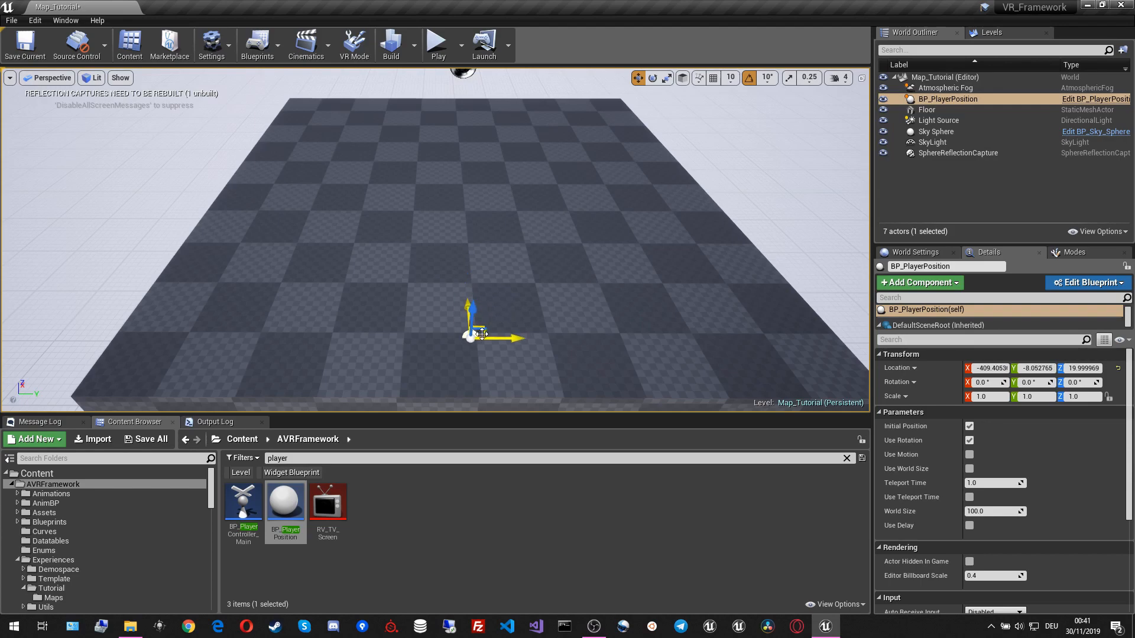
- Play the level in the editor, test walking around the floor, and end the play session
left_click(437, 45)
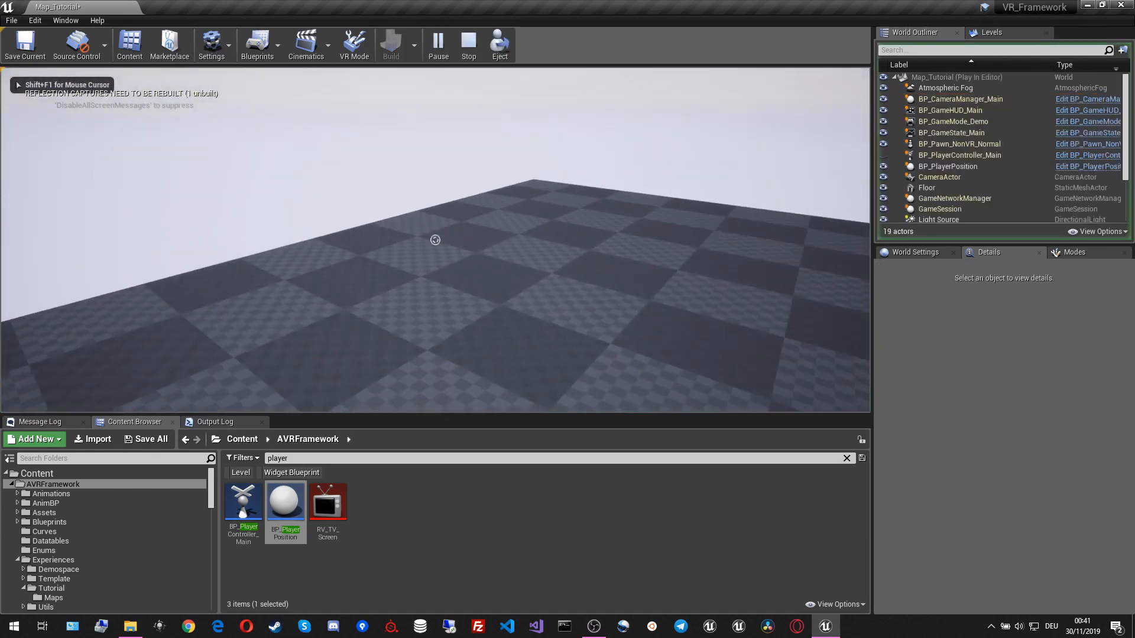
key("w")
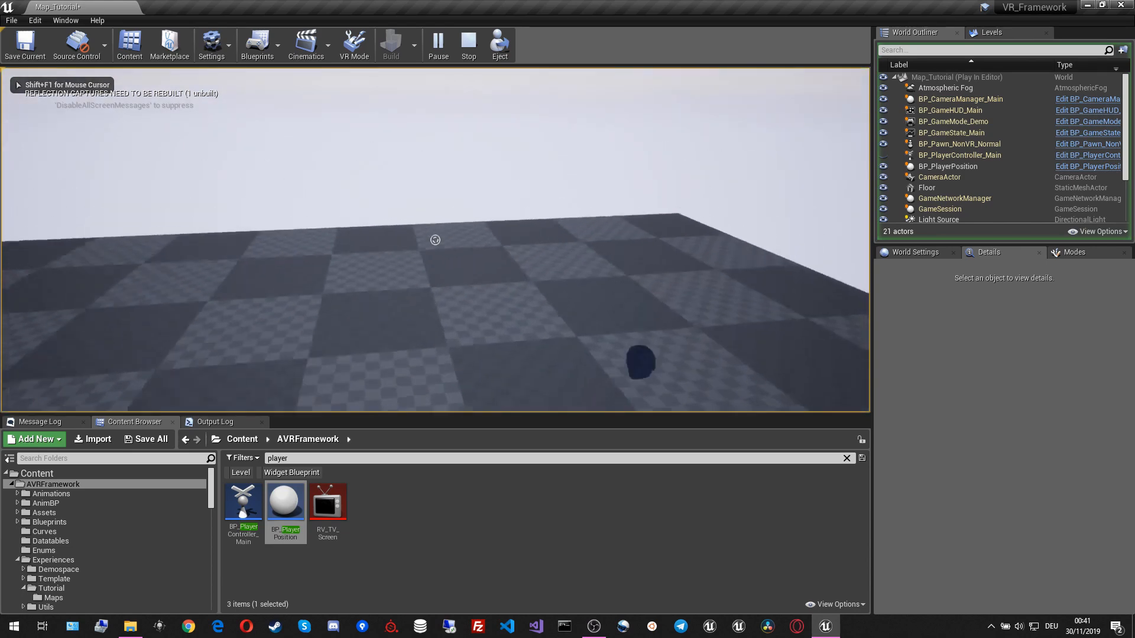
key("Escape")
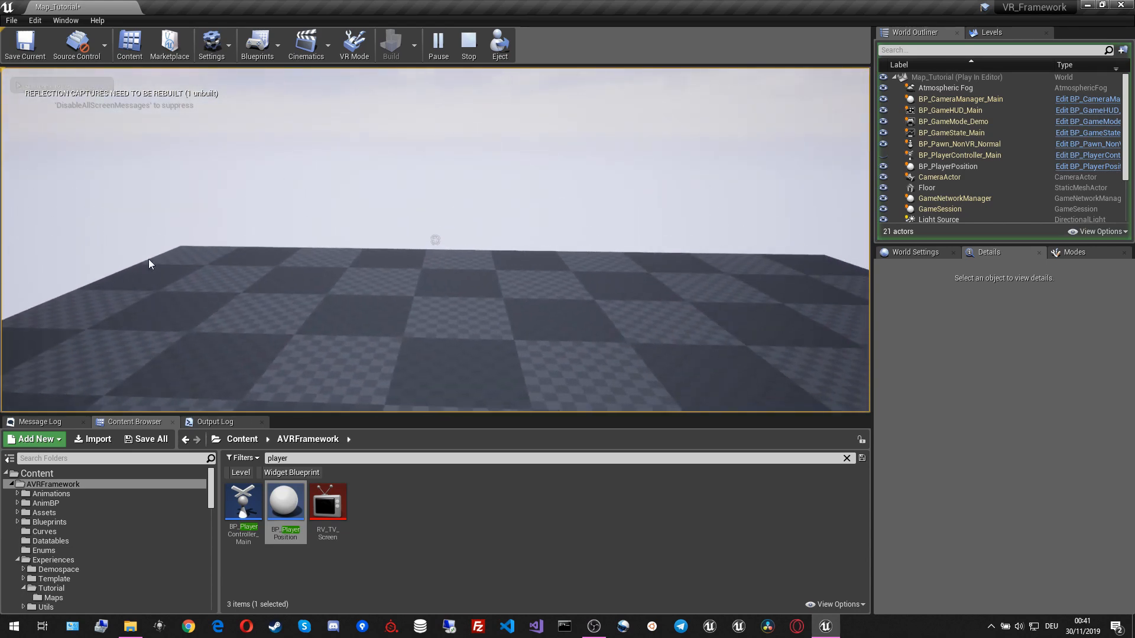
key("s")
right_click_drag(195, 294, 195, 340)
right_click_drag(293, 254, 293, 253)
key("w")
right_click_drag(370, 258, 365, 257)
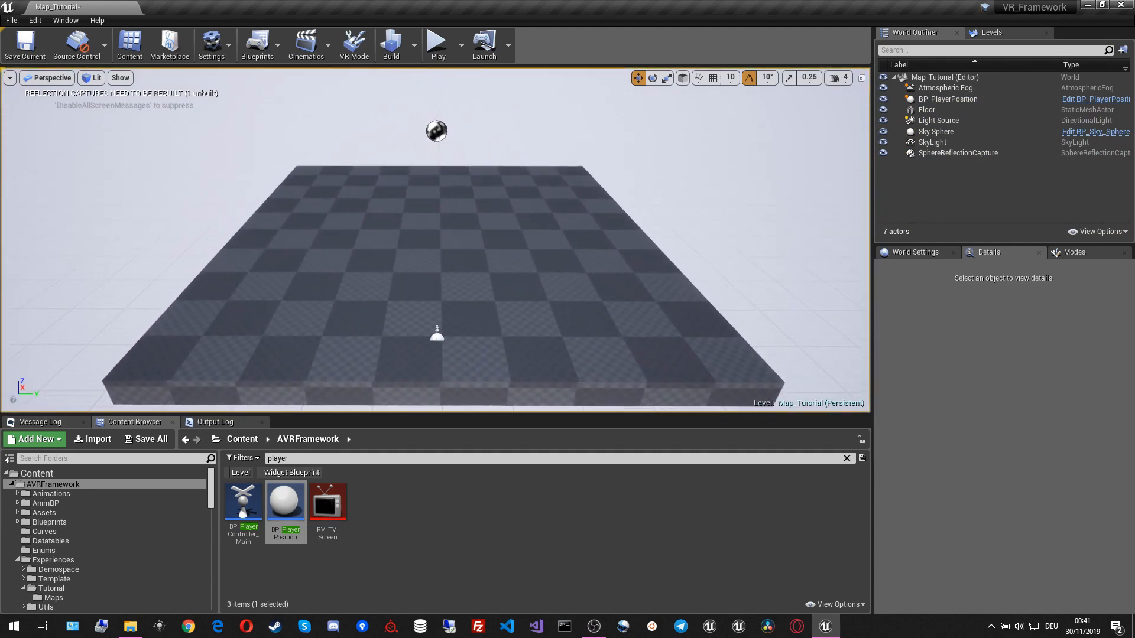
- Review the default game mode and default maps in the project's Maps & Modes settings, closing the settings when done
left_click(226, 48)
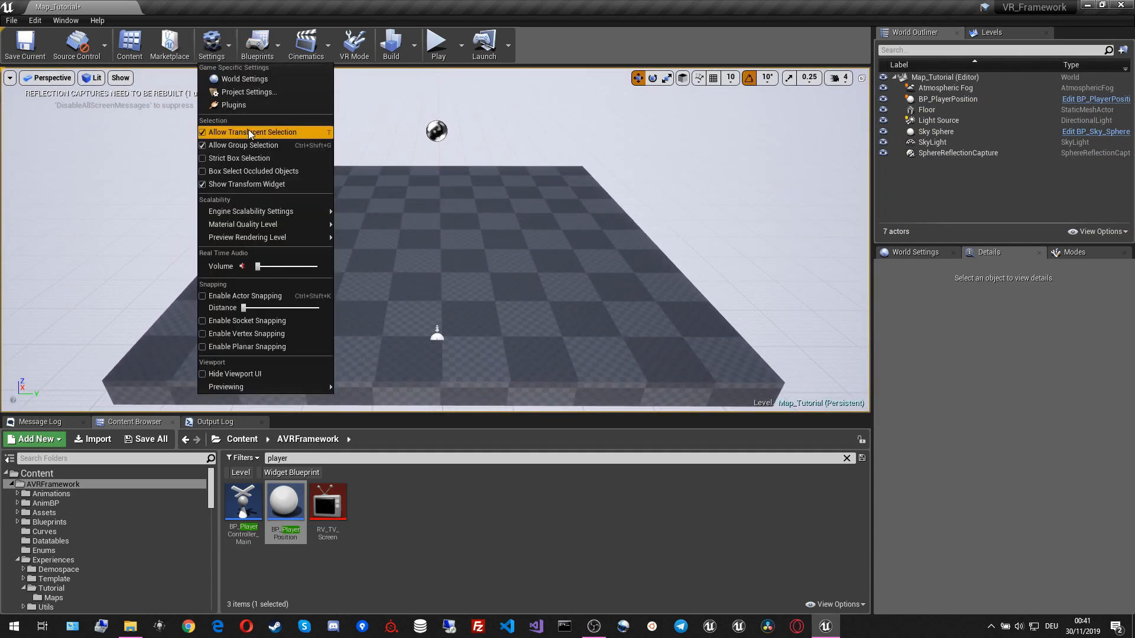
left_click(250, 95)
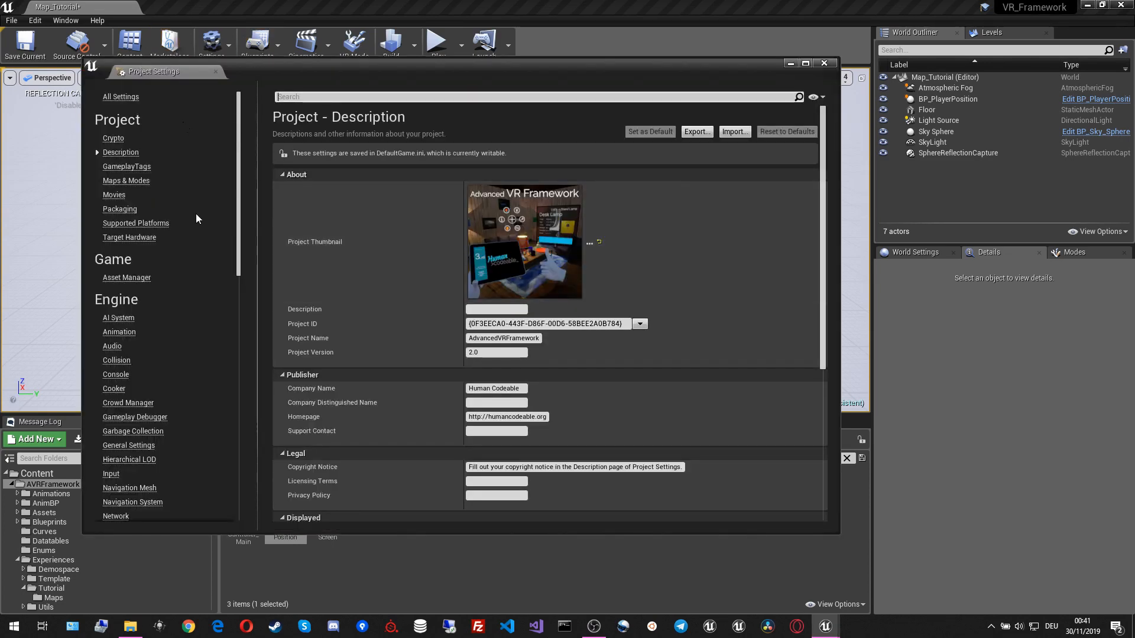
left_click(123, 181)
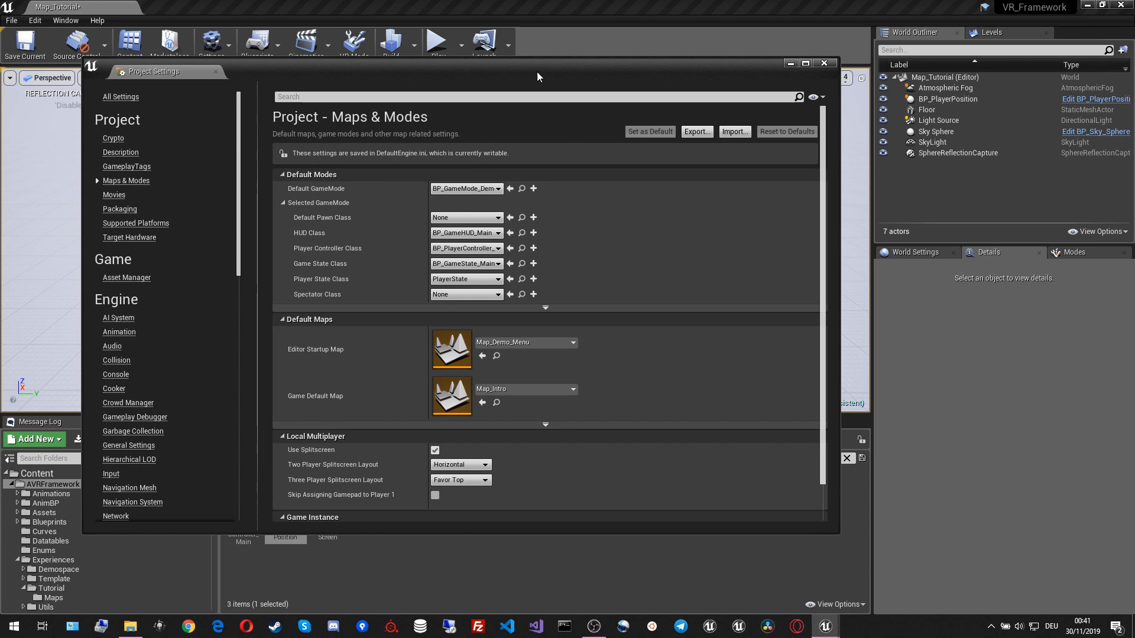
left_click(824, 63)
left_click(471, 553)
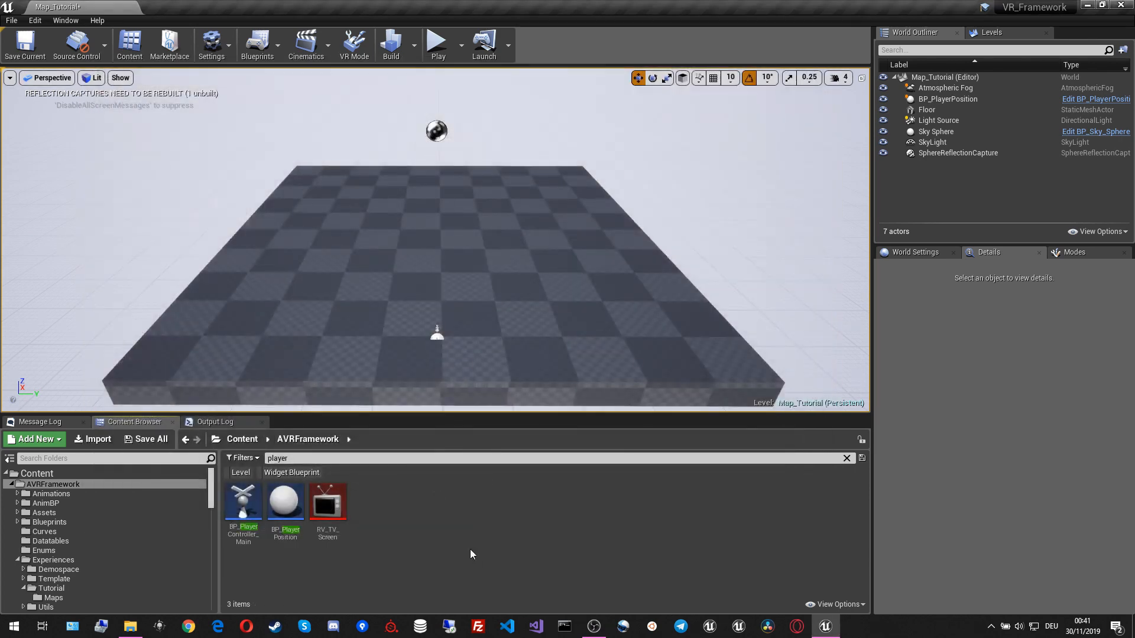
- Save the level and create a folder named Info inside the Tutorial folder
key("ctrl+s")
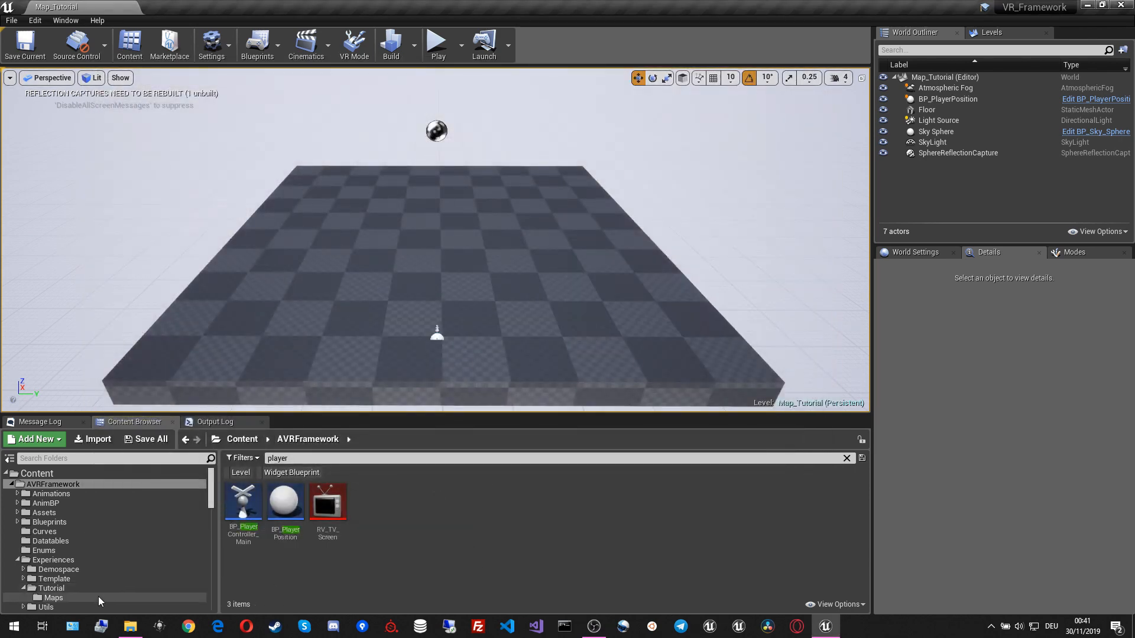
left_click(53, 588)
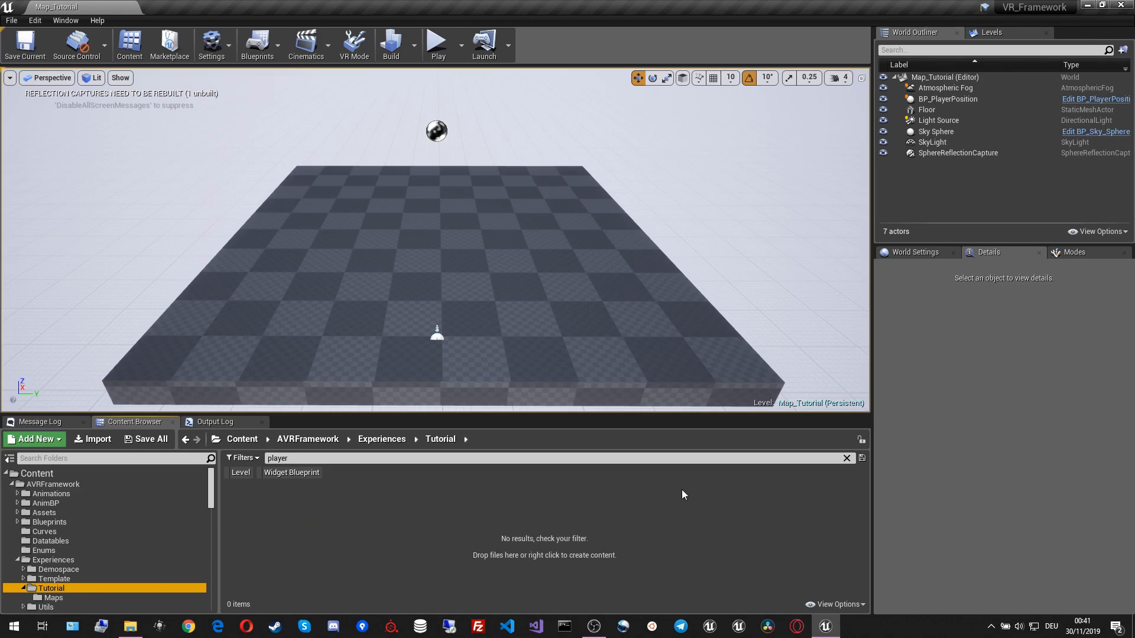
left_click(848, 458)
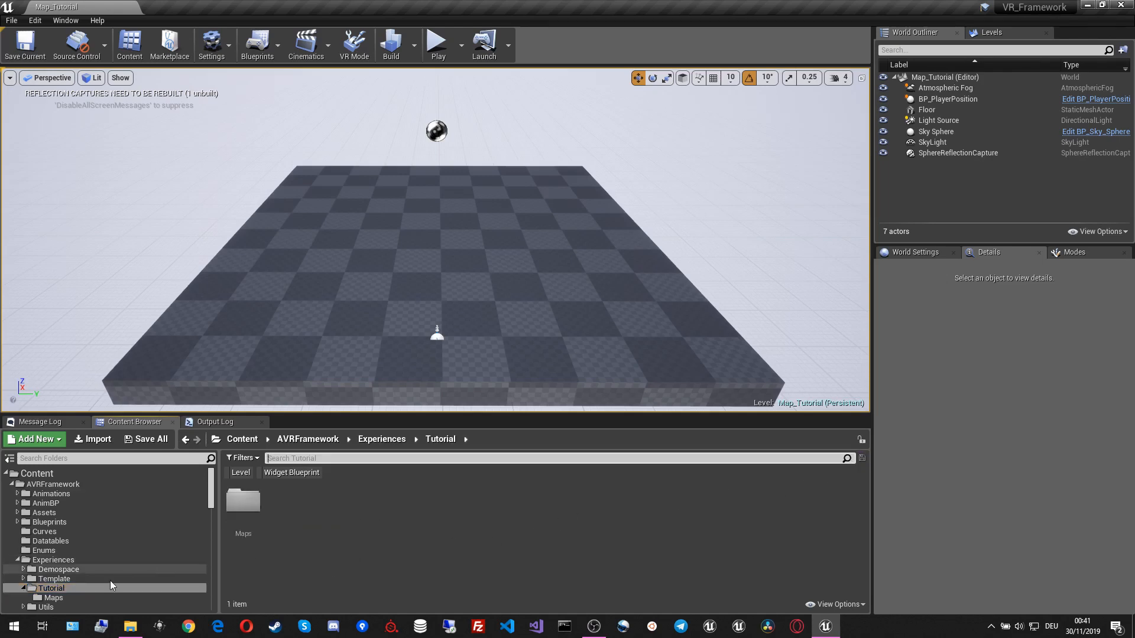
right_click(296, 513)
left_click(349, 178)
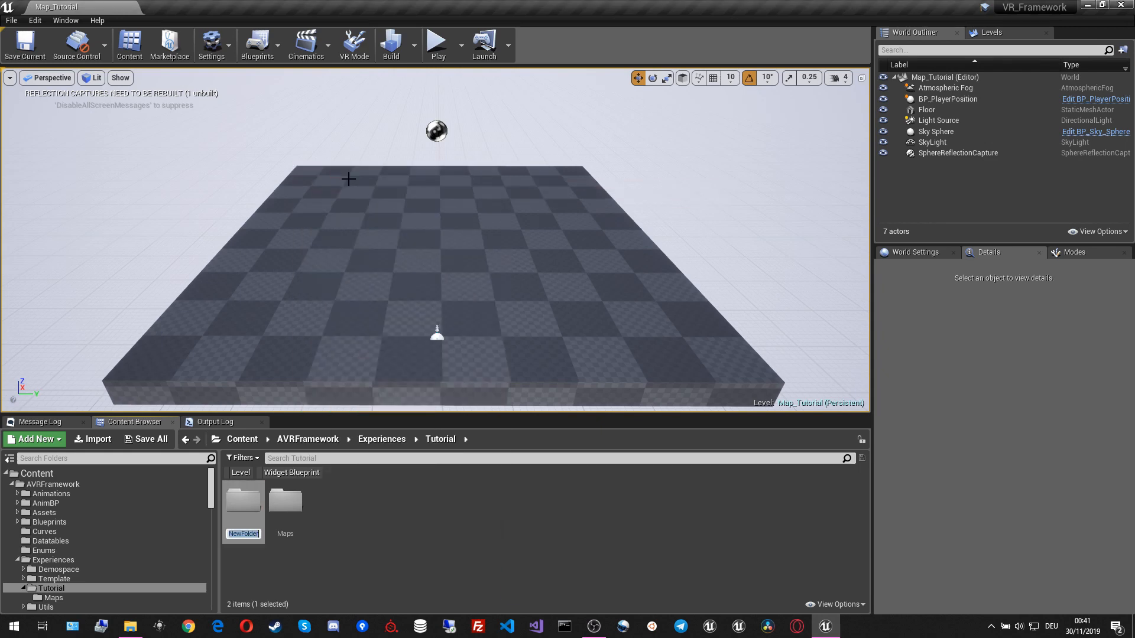
type("Info")
key("Return")
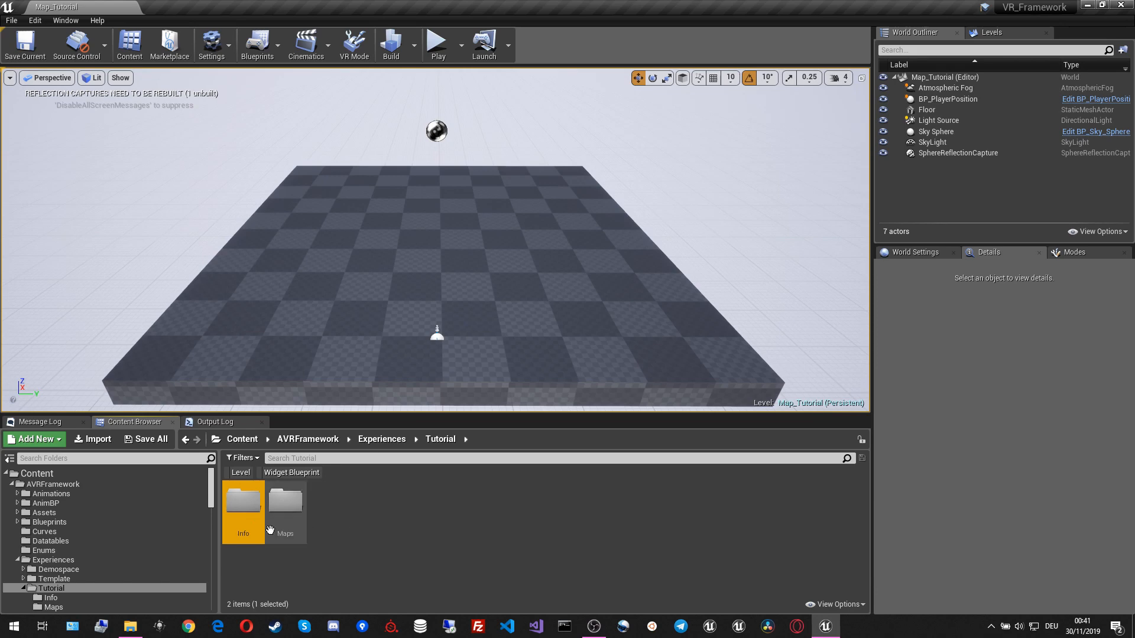
- Create a child Blueprint class of BP_GameMode_Main from the Framework folder and name it BP_GameMode_Tutorial
scroll(186, 553, "down", 2)
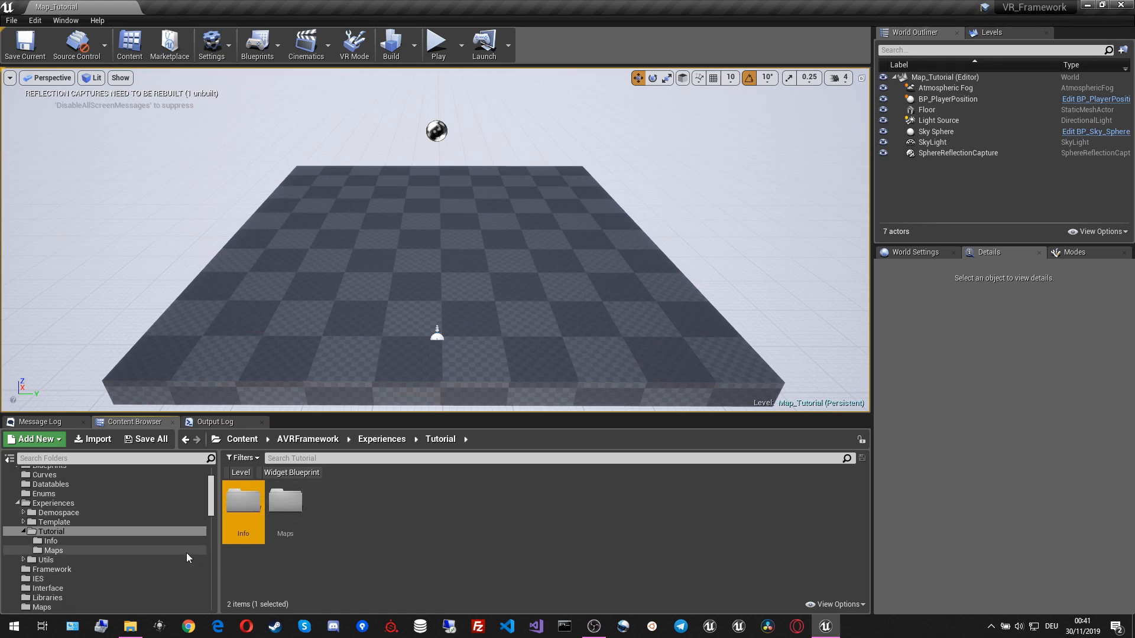
scroll(162, 562, "down", 2)
scroll(162, 562, "down", 4)
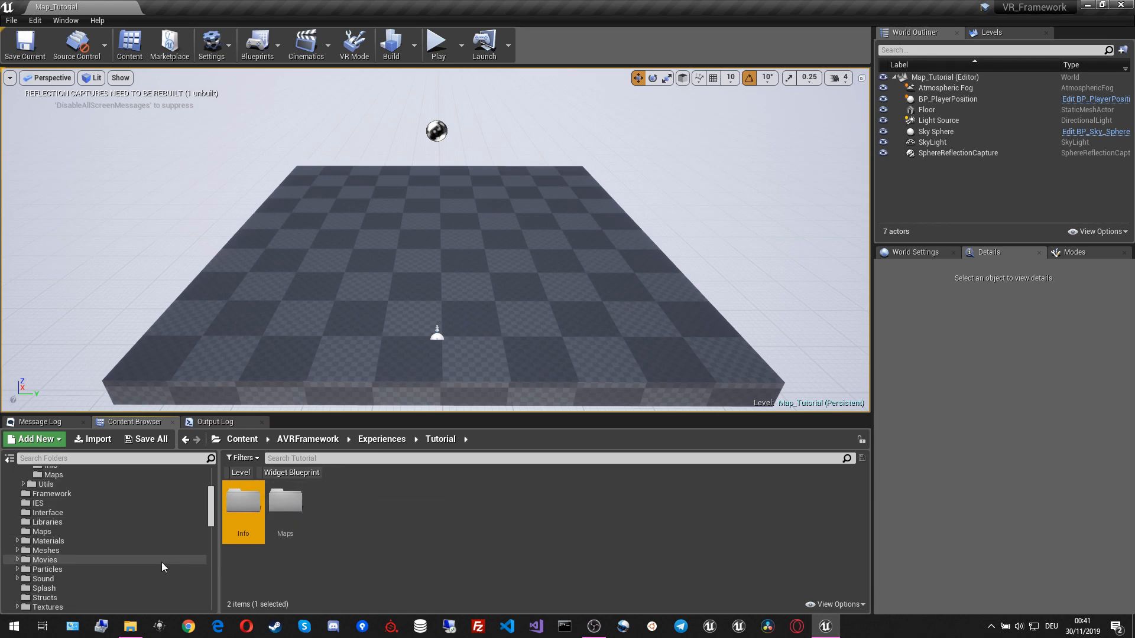
scroll(75, 509, "up", 1)
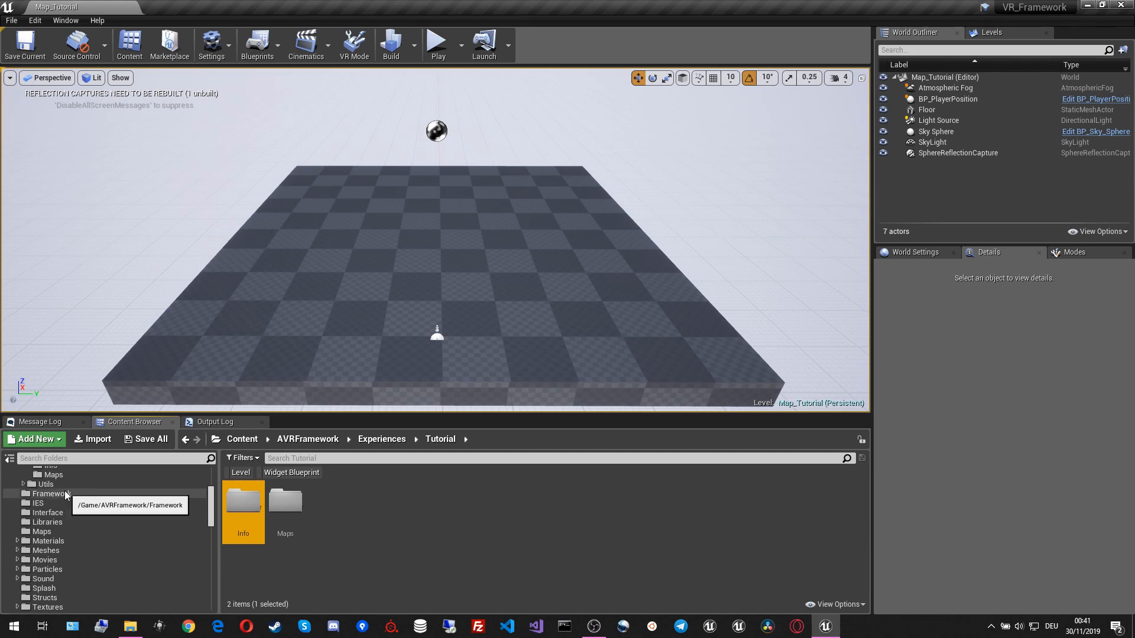
left_click(65, 494)
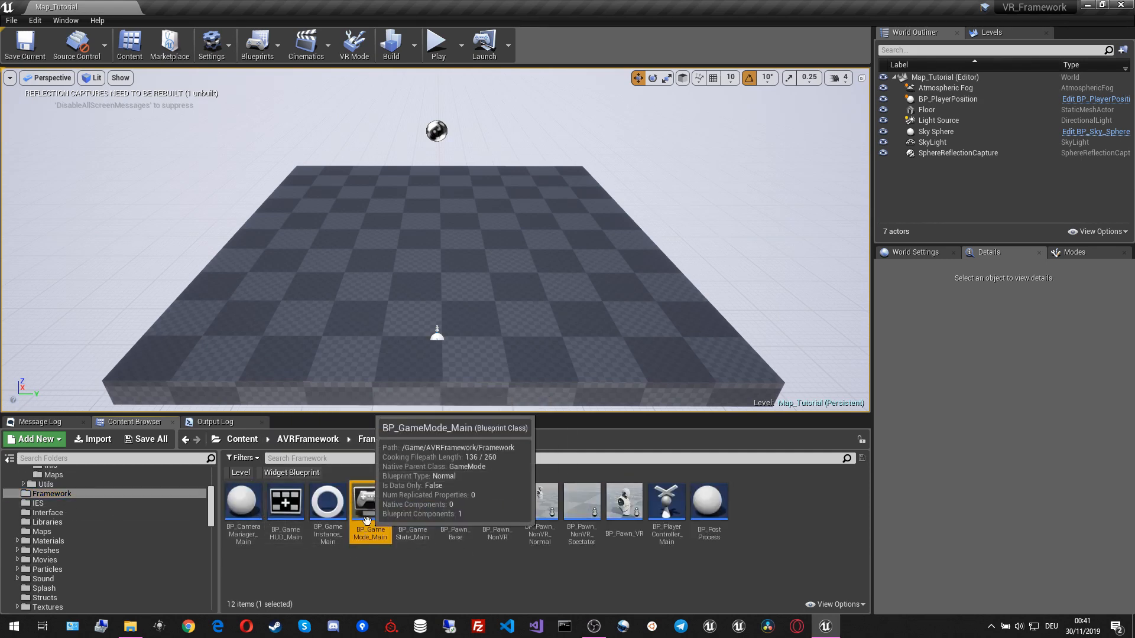
right_click(368, 503)
left_click(415, 257)
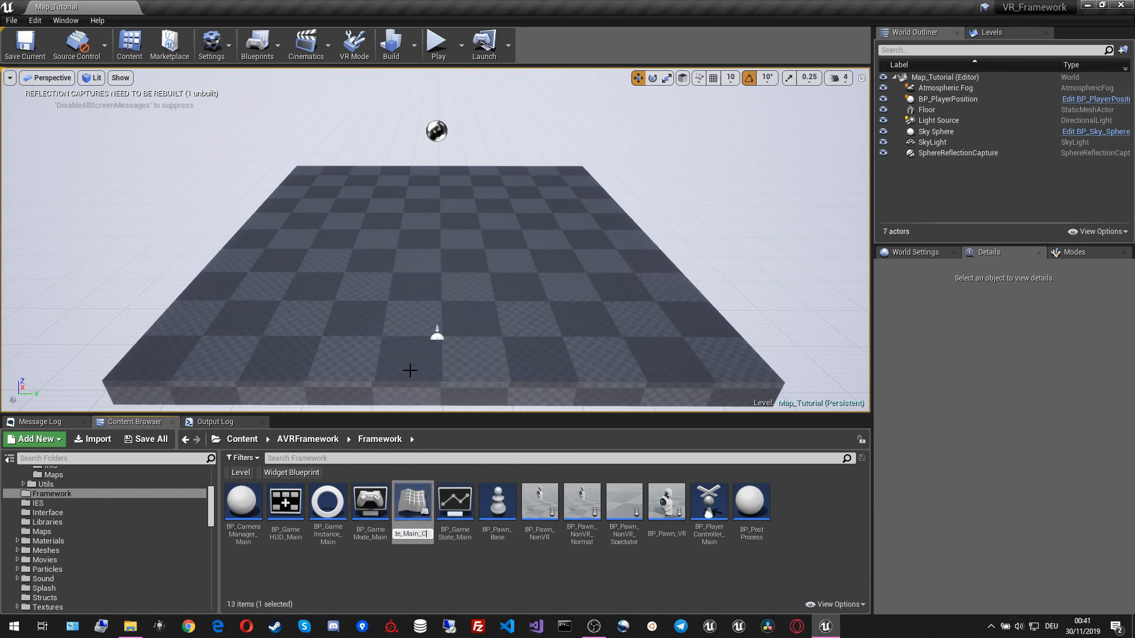
key("BackSpace")
key("BackSpace")
key("BackSpace")
key("BackSpace")
key("BackSpace")
key("Return")
- Move BP_GameMode_Tutorial into the Info folder under Experiences/Tutorial and show that folder's contents
scroll(80, 573, "up", 3)
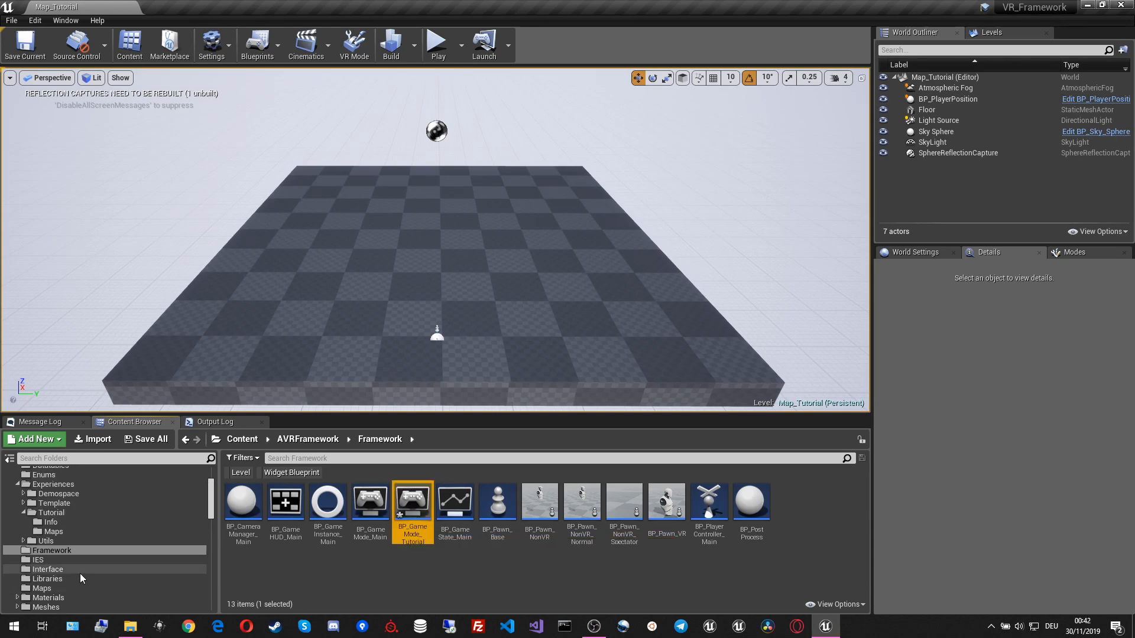
left_click_drag(419, 515, 53, 523)
left_click(83, 551)
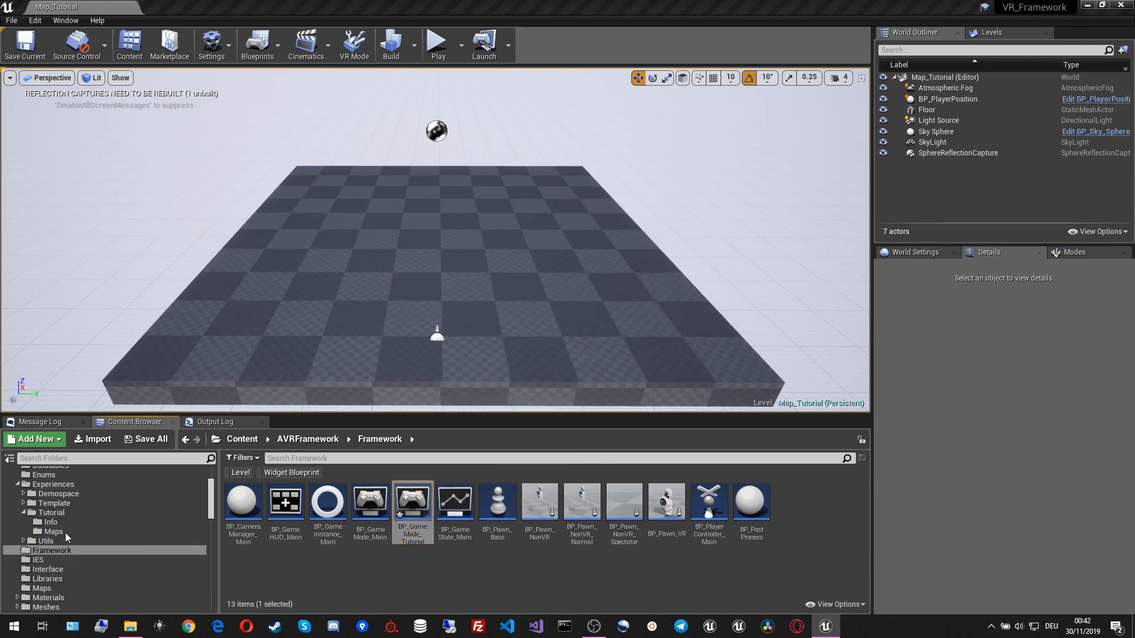
left_click(59, 522)
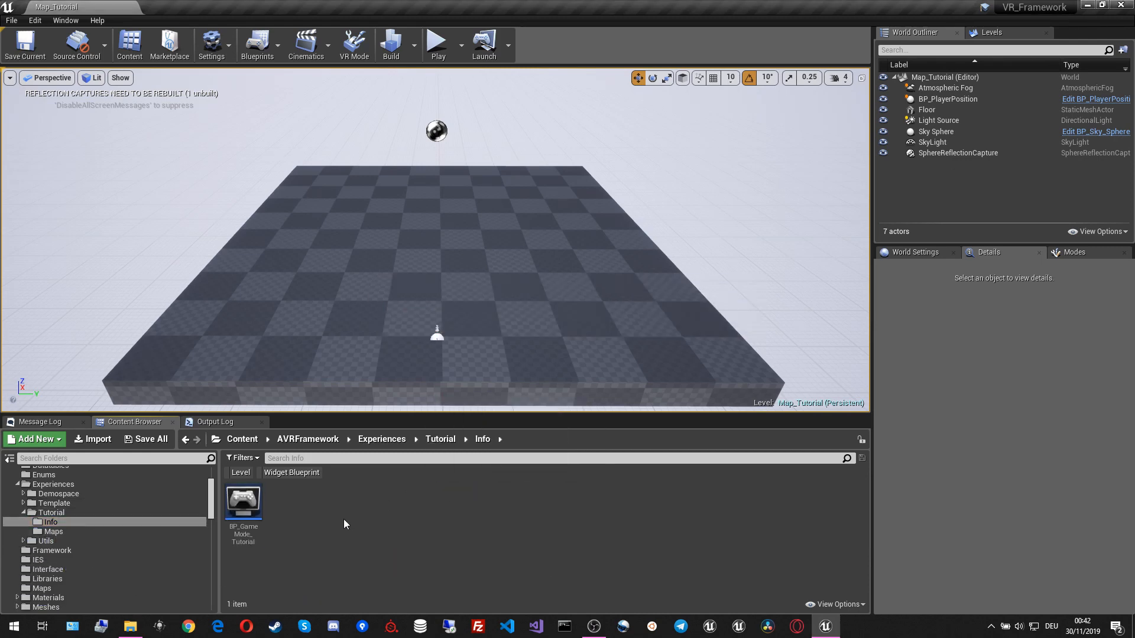
- Review the class defaults of BP_GameMode_Tutorial in a widened details area, compile the Blueprint and close it
double_click(255, 512)
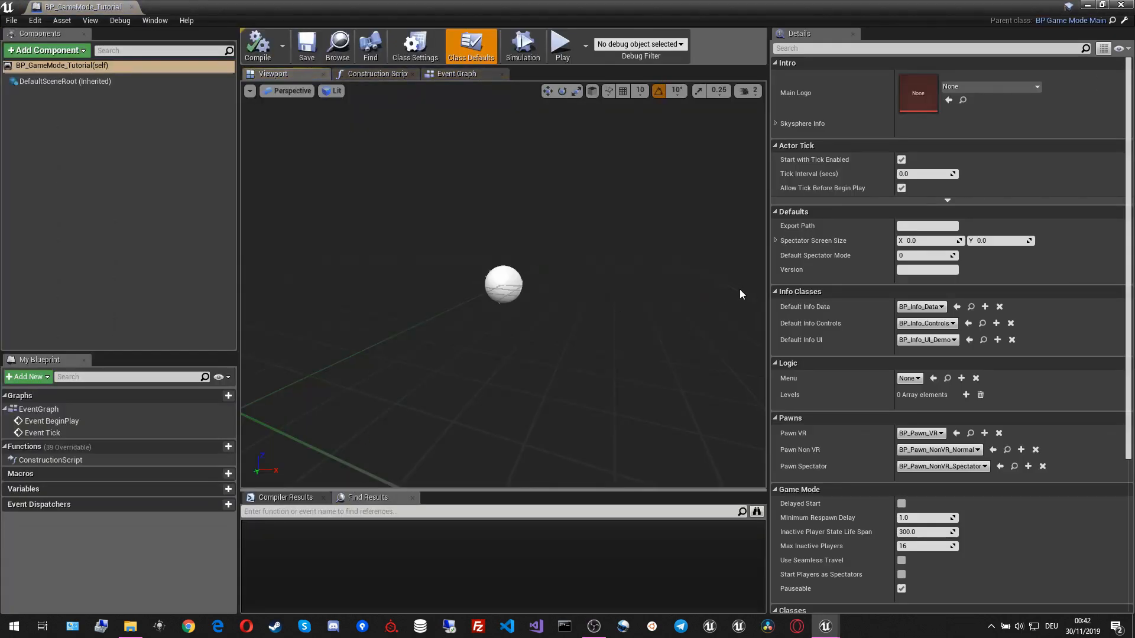
left_click_drag(769, 272, 629, 272)
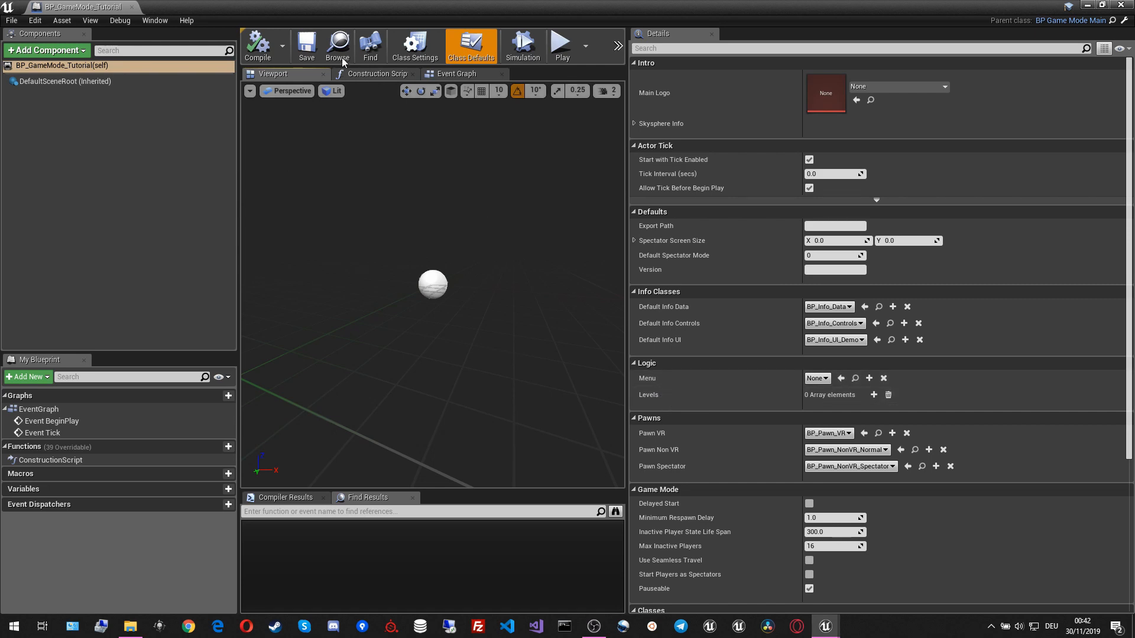
left_click(271, 53)
left_click(131, 7)
left_click(340, 558)
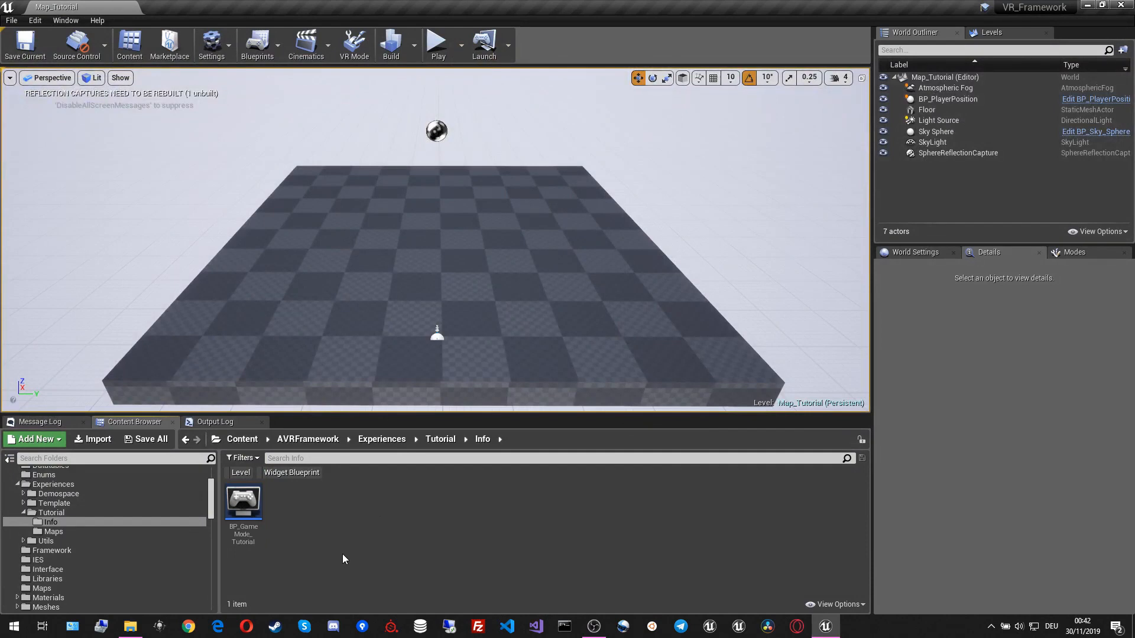
- Set the project's Default GameMode to BP_GameMode_Tutorial in the Maps & Modes settings and close the project settings
left_click(225, 48)
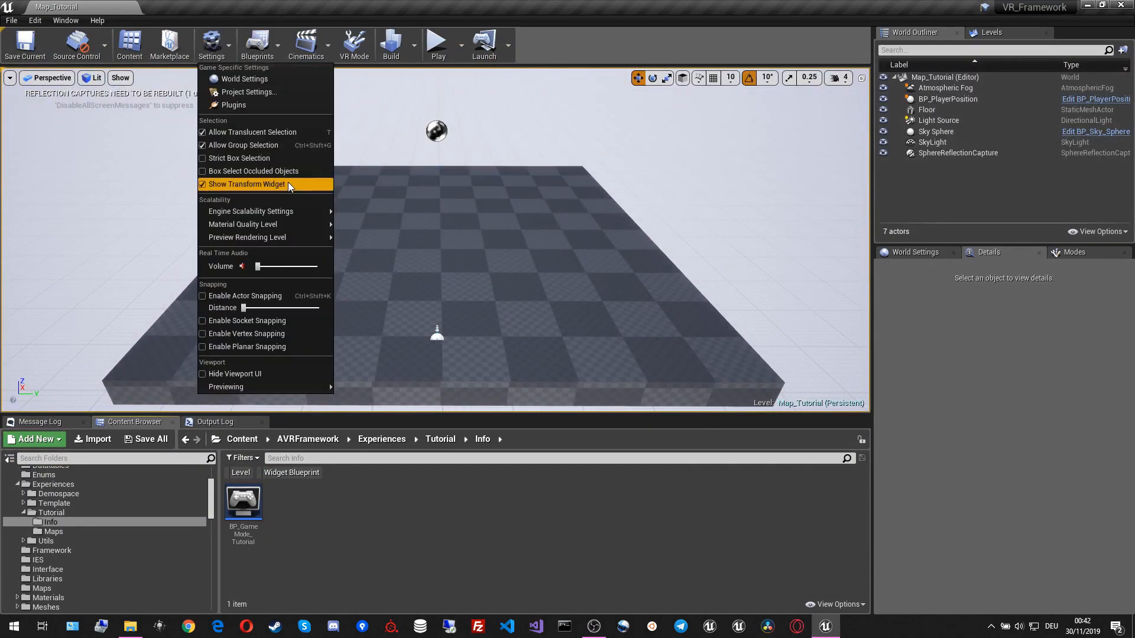
left_click(261, 95)
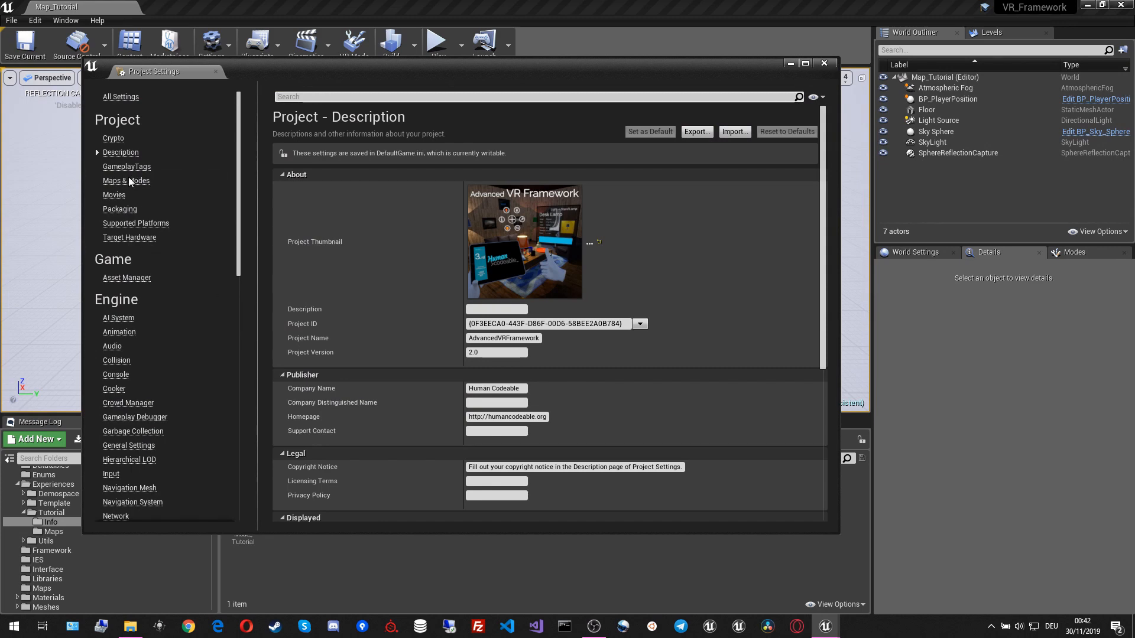
left_click(129, 179)
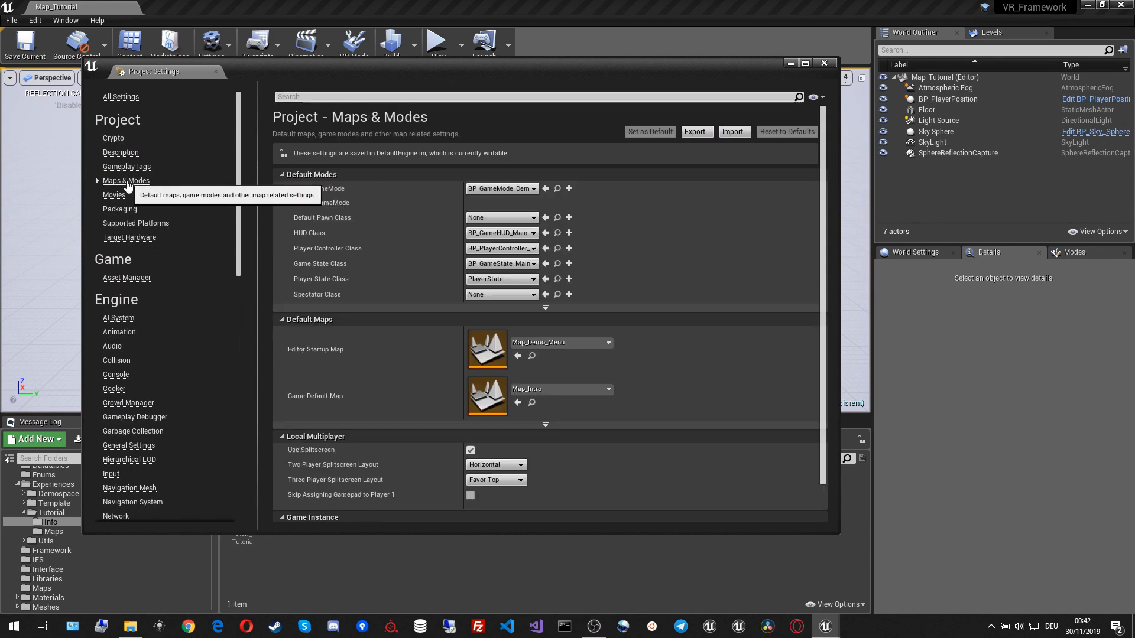
left_click(518, 189)
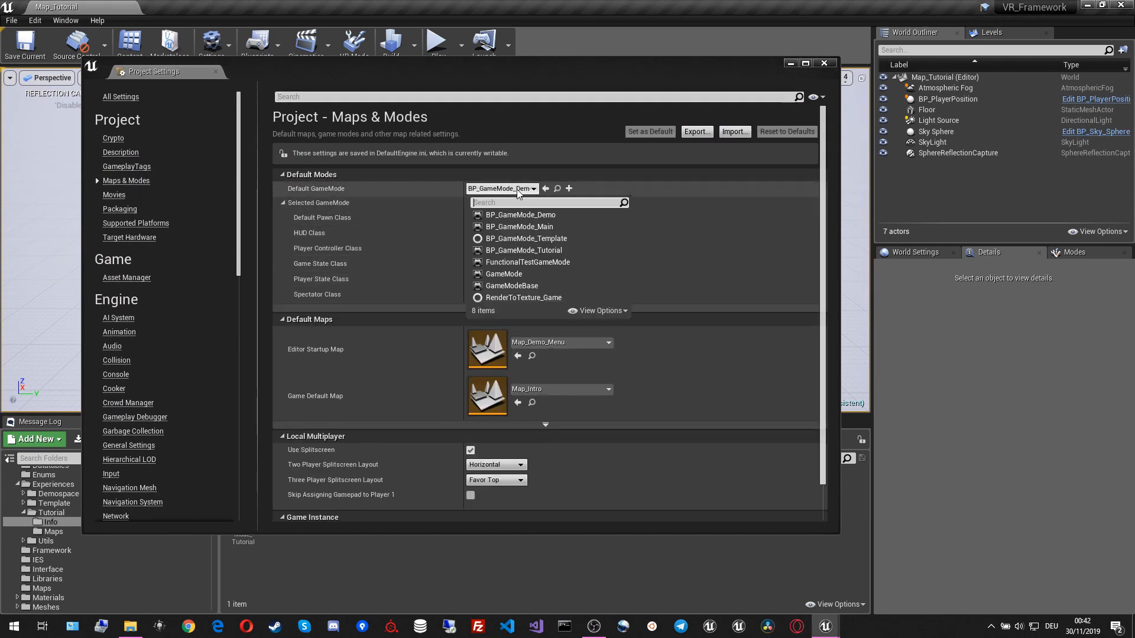
left_click(558, 250)
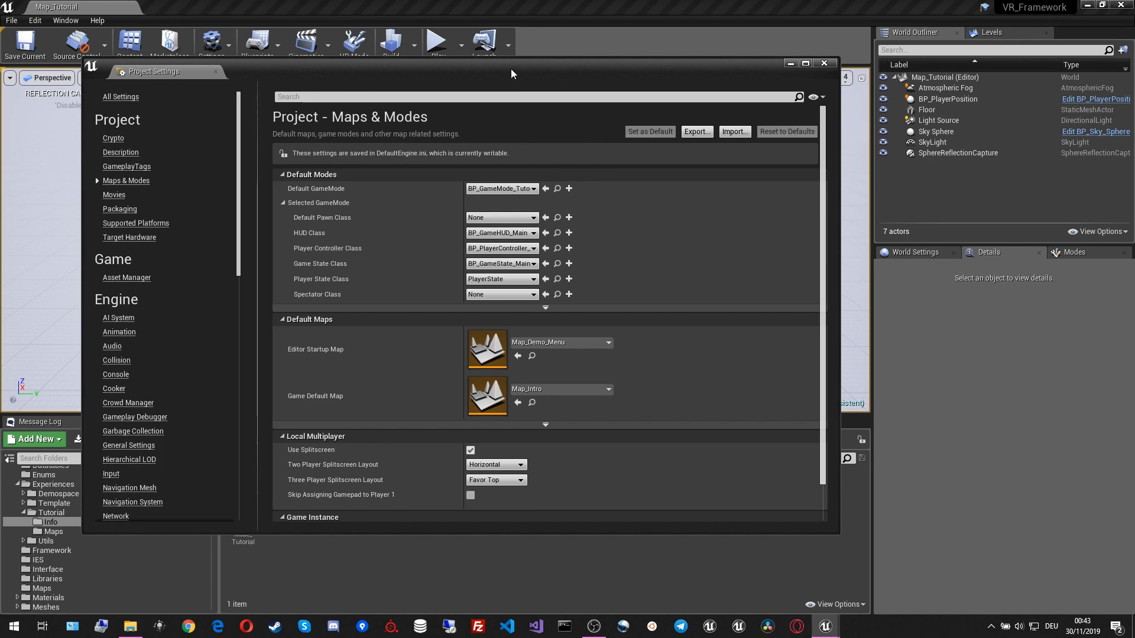
left_click(834, 62)
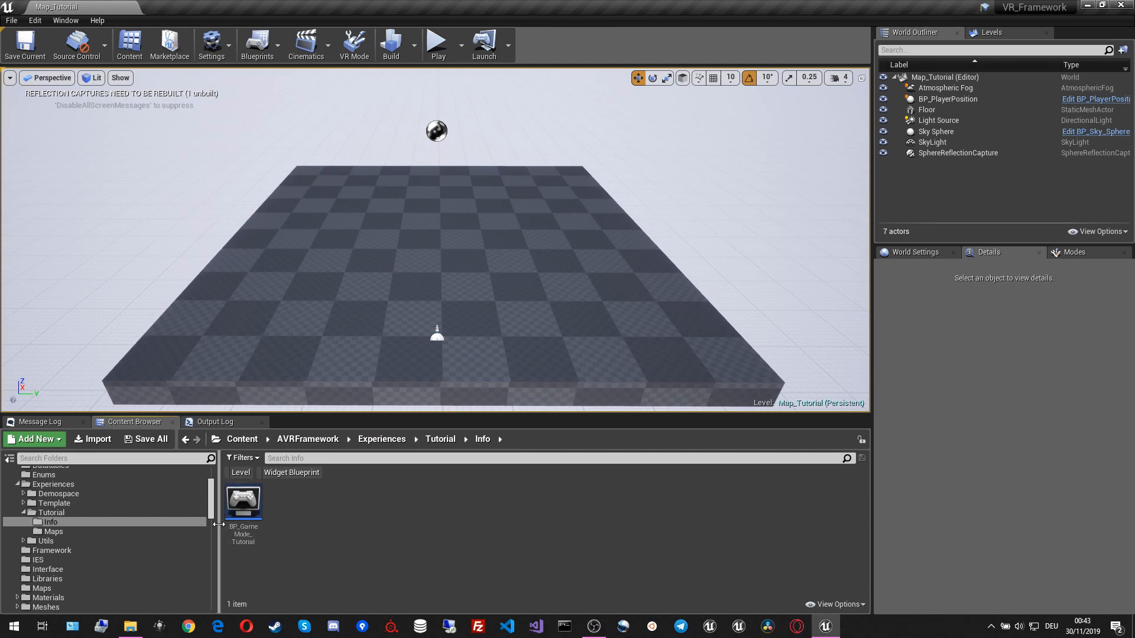
- Create a child Blueprint class of BP_Info_Level from the Blueprints/Info folder and name it BP_Info_Level_Tutorial_Level1
scroll(176, 524, "up", 2)
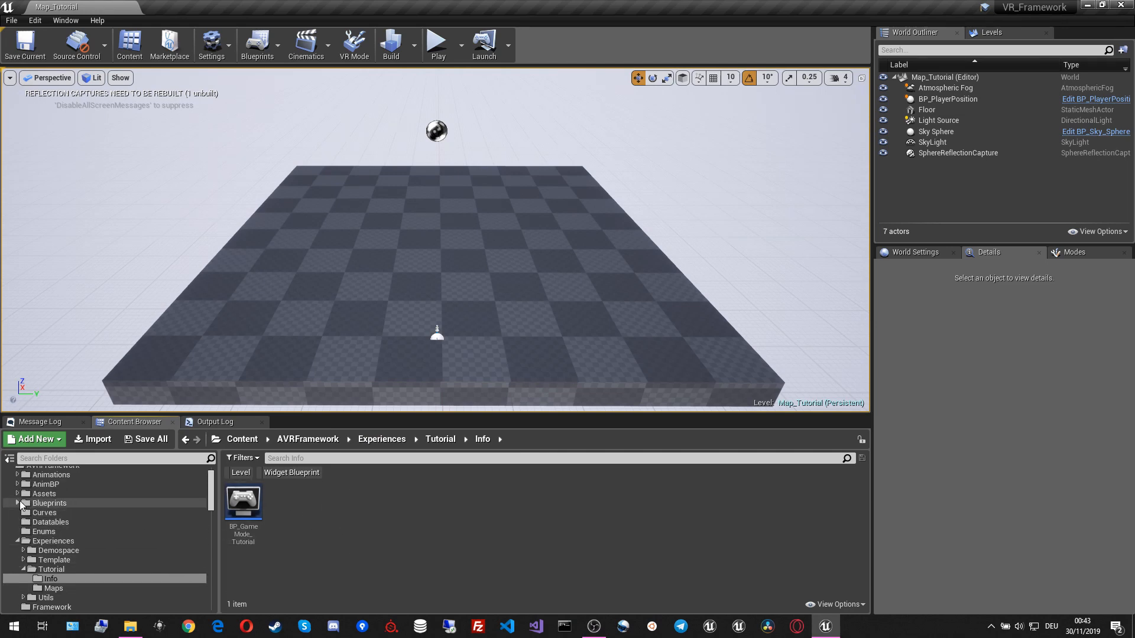
left_click(17, 503)
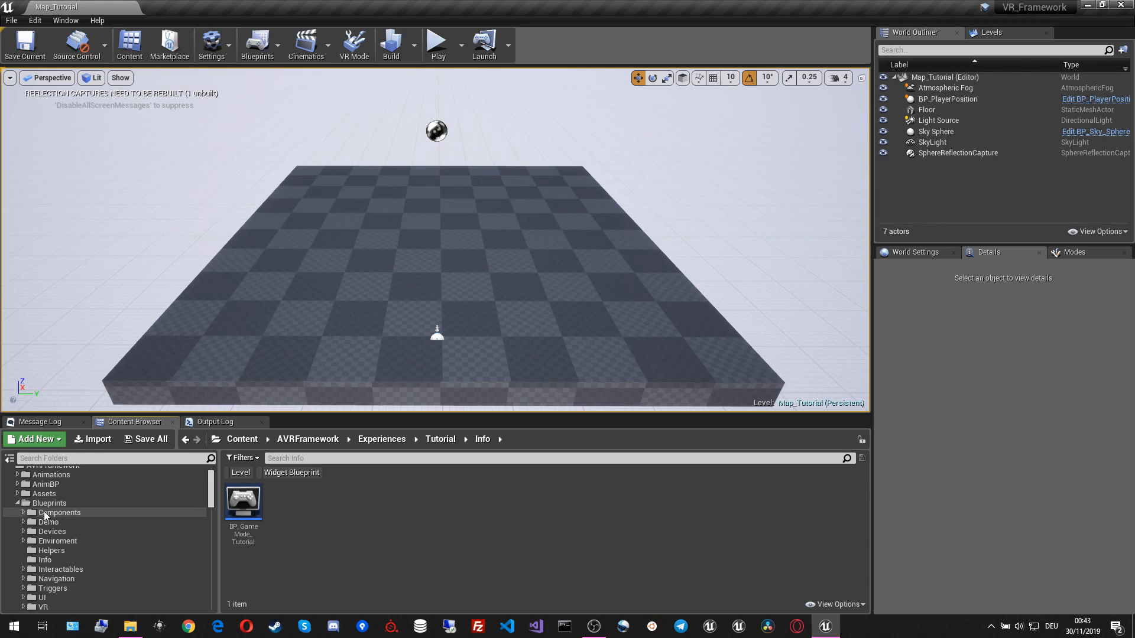
left_click(44, 562)
left_click(311, 568)
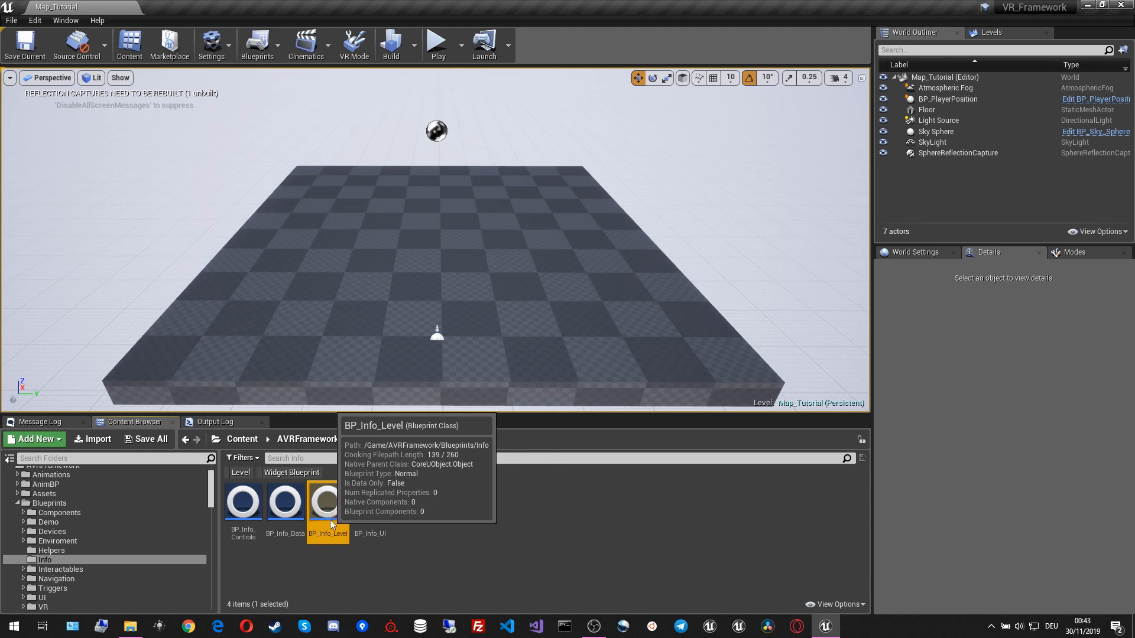
right_click(329, 507)
left_click(374, 266)
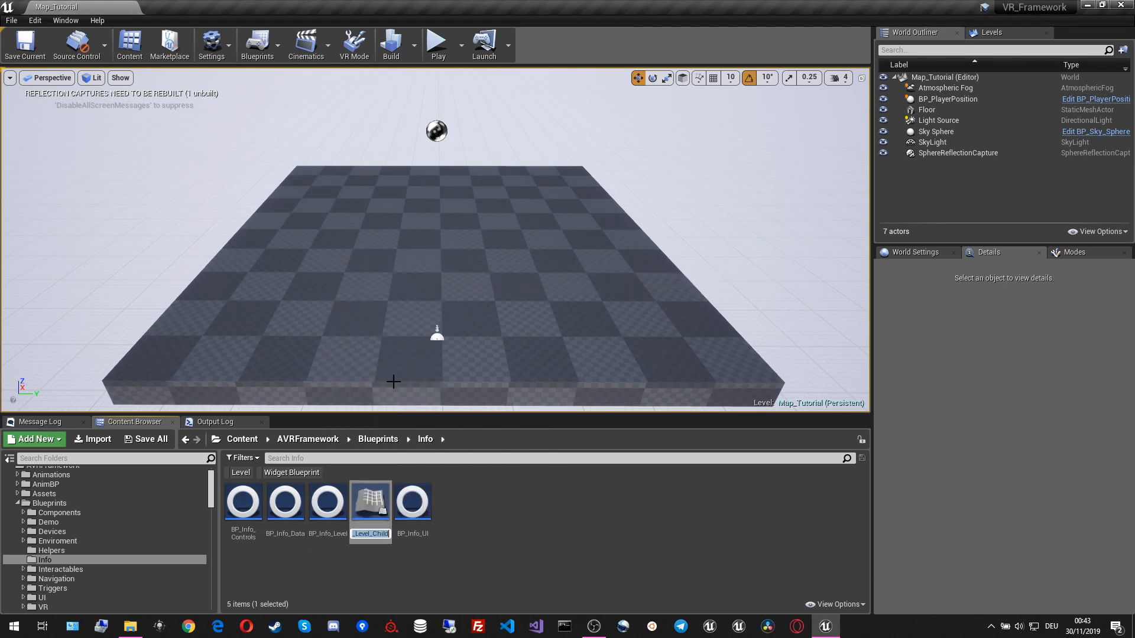
key("Right")
key("Return")
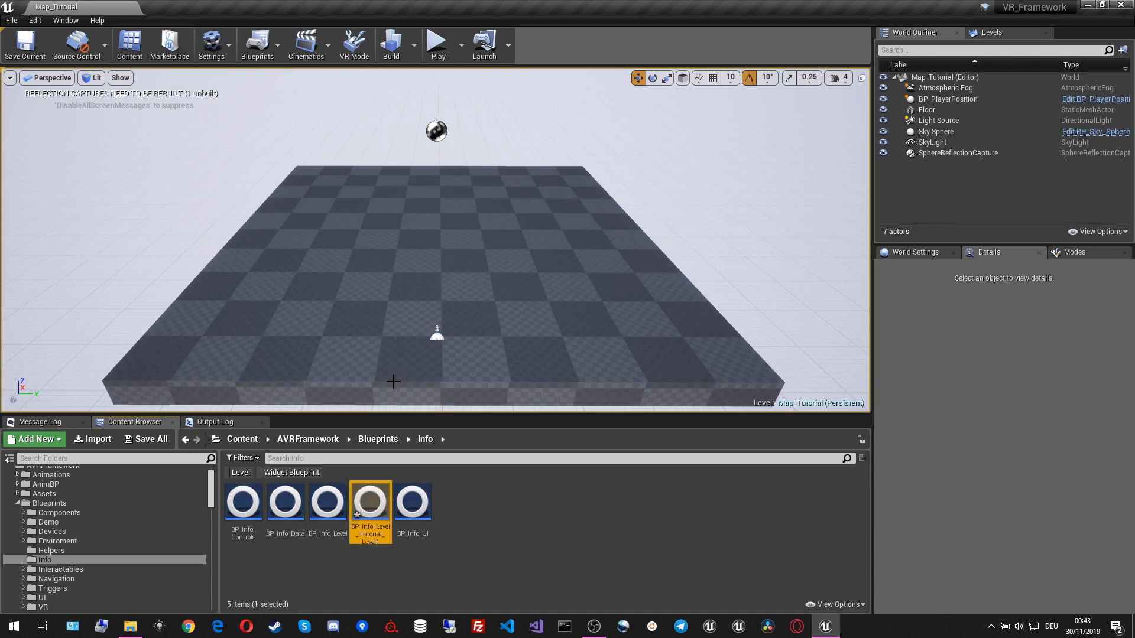
- Move BP_Info_Level_Tutorial_Level1 into the Info folder under Experiences/Tutorial and show that folder's contents
scroll(108, 555, "down", 5)
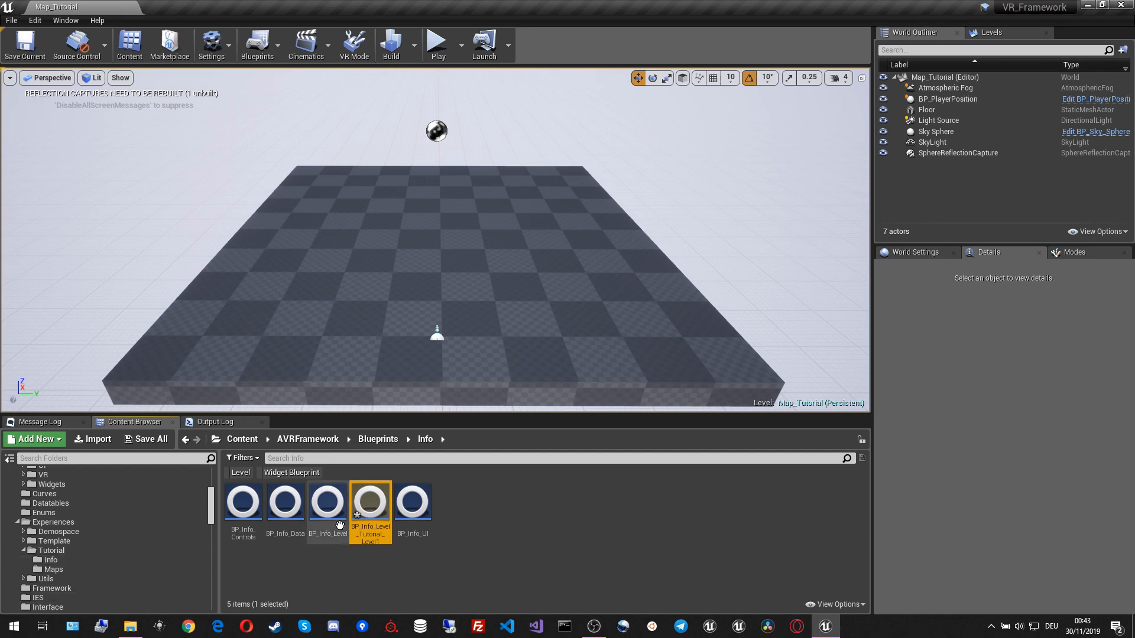
left_click_drag(370, 502, 51, 561)
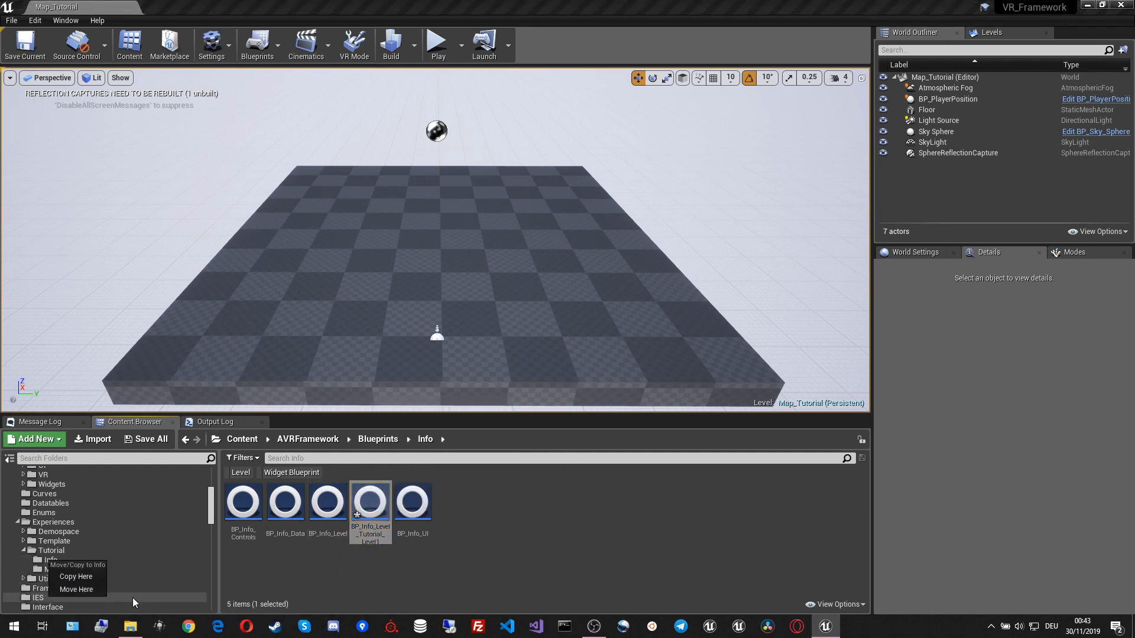
left_click(87, 592)
left_click(66, 561)
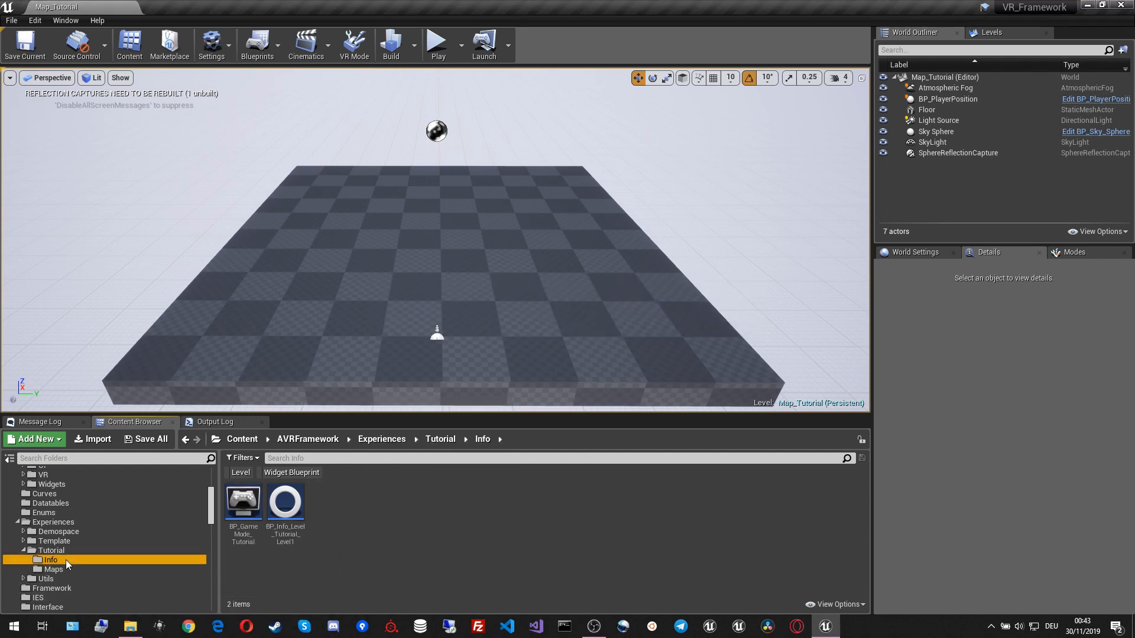
left_click(477, 549)
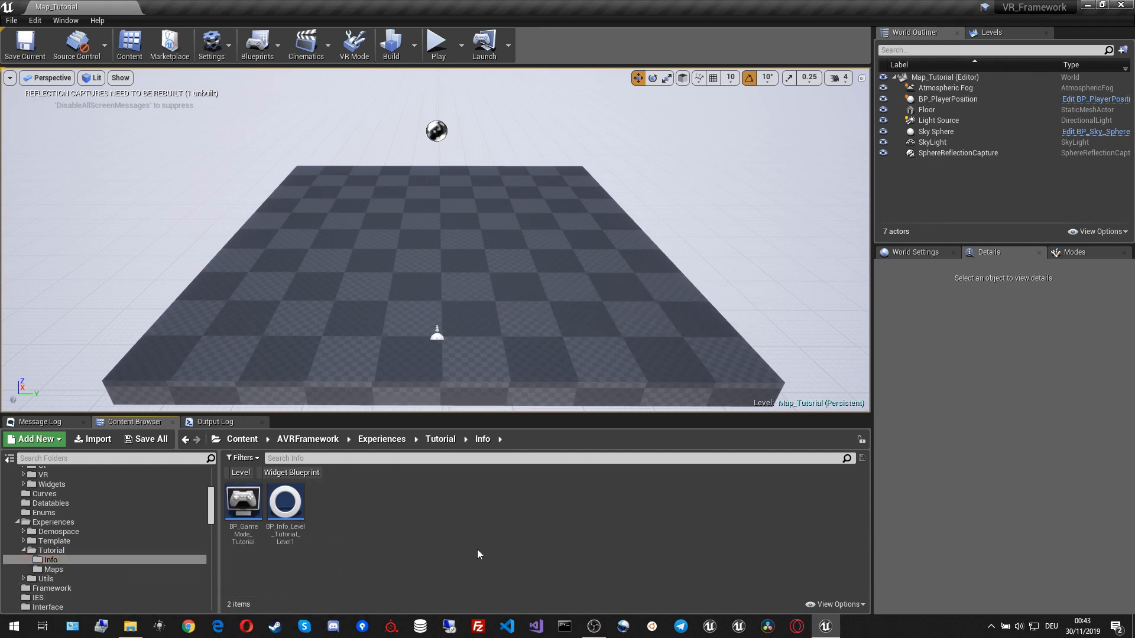
- Add BP_Info_Level_Tutorial_Level1 as an element of the Levels array in BP_GameMode_Tutorial, then save, compile and close the Blueprint
double_click(242, 513)
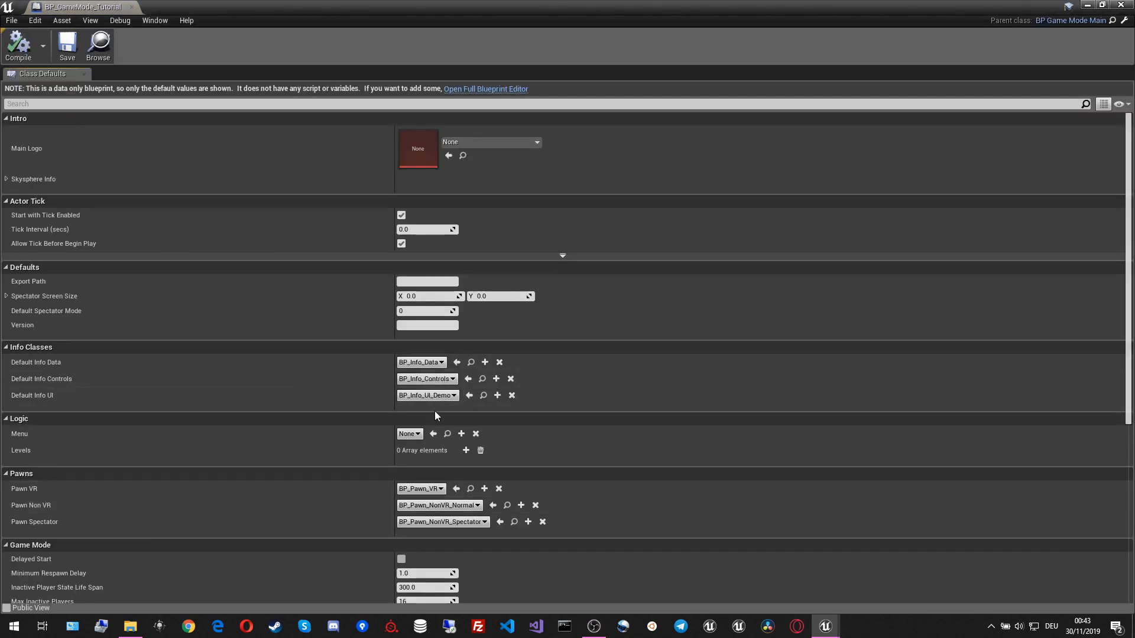
left_click(466, 451)
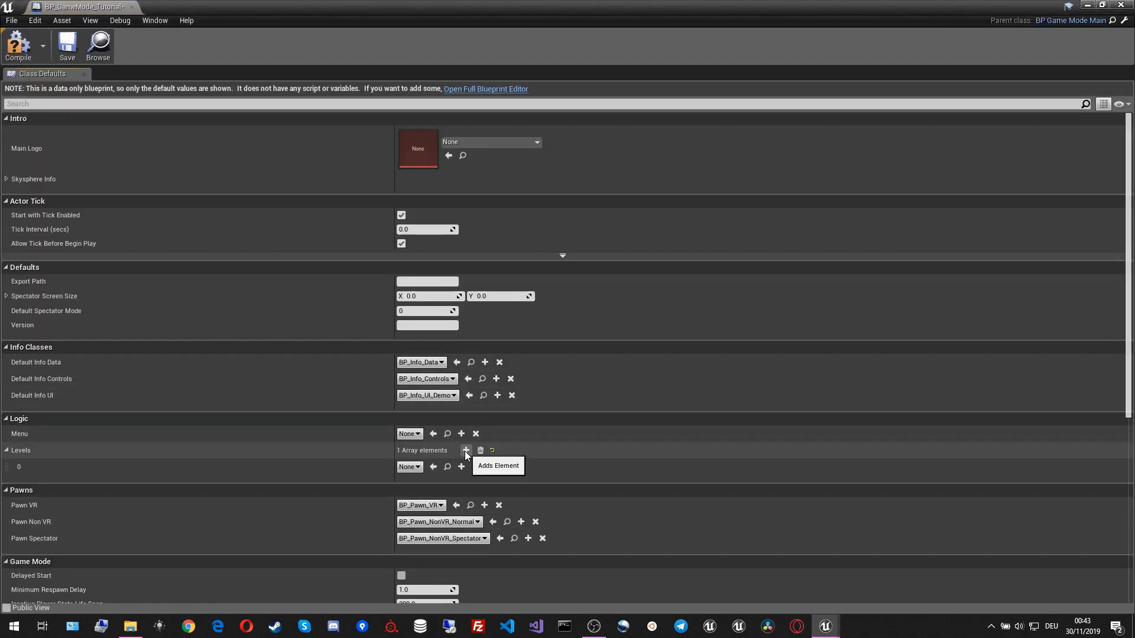
left_click(406, 471)
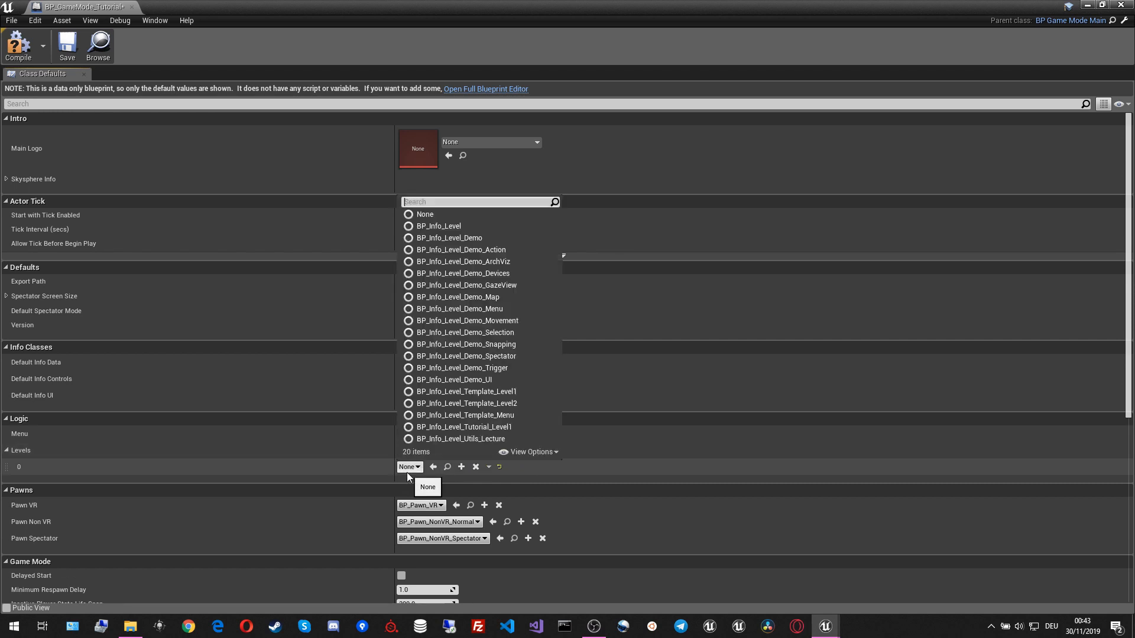
type("level1")
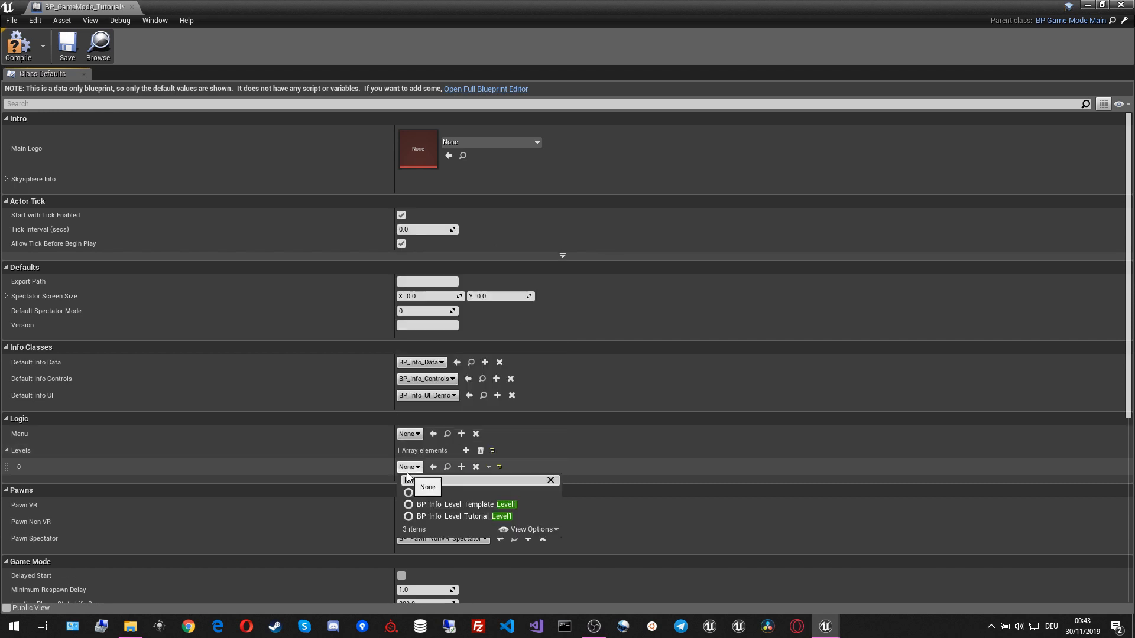
left_click(477, 517)
key("ctrl+s")
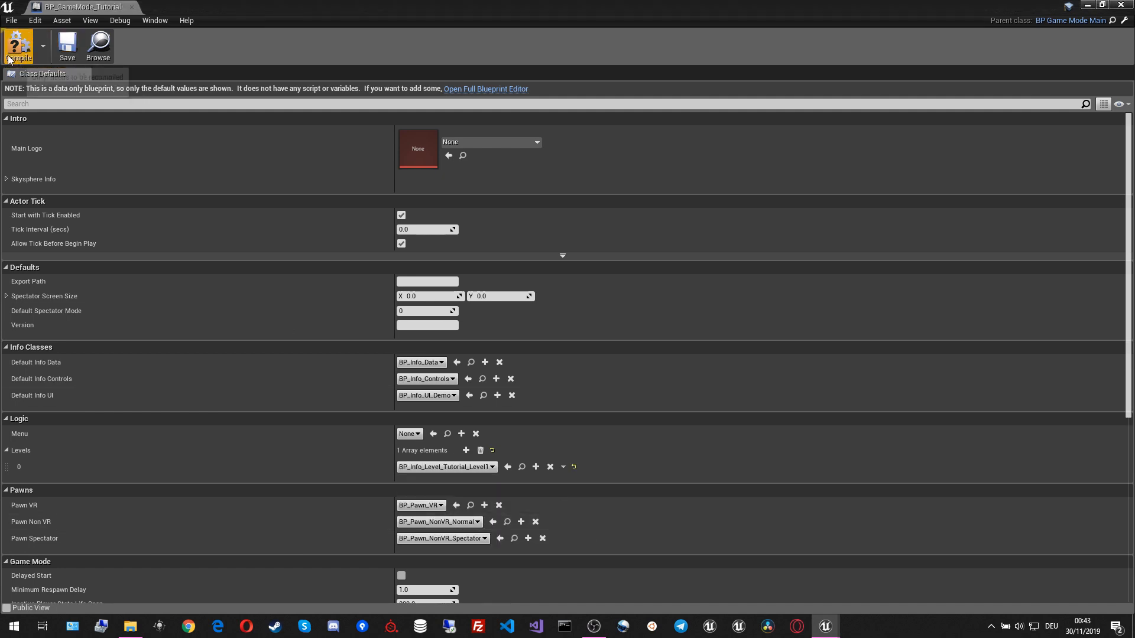
left_click(18, 54)
left_click(131, 7)
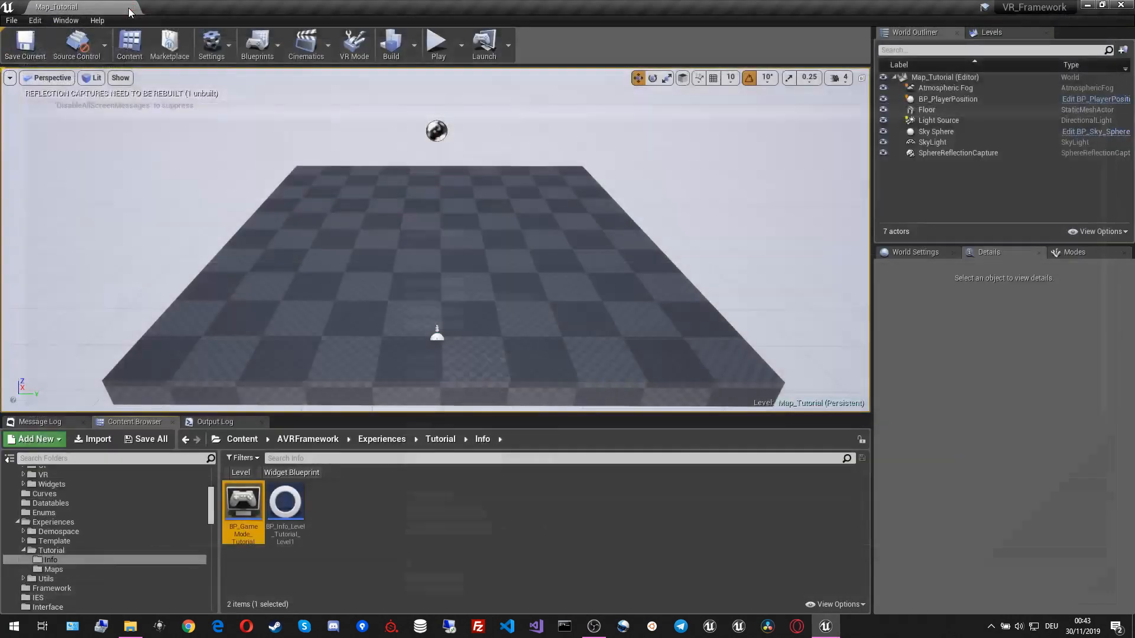
left_click(412, 529)
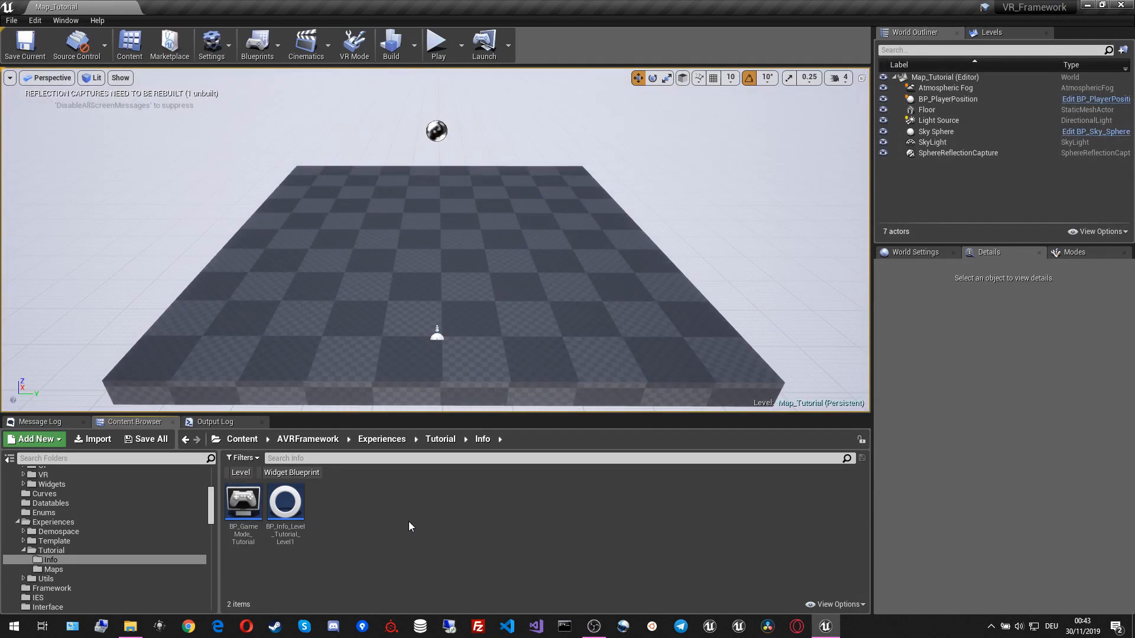
right_click_drag(437, 266, 427, 273)
key("w")
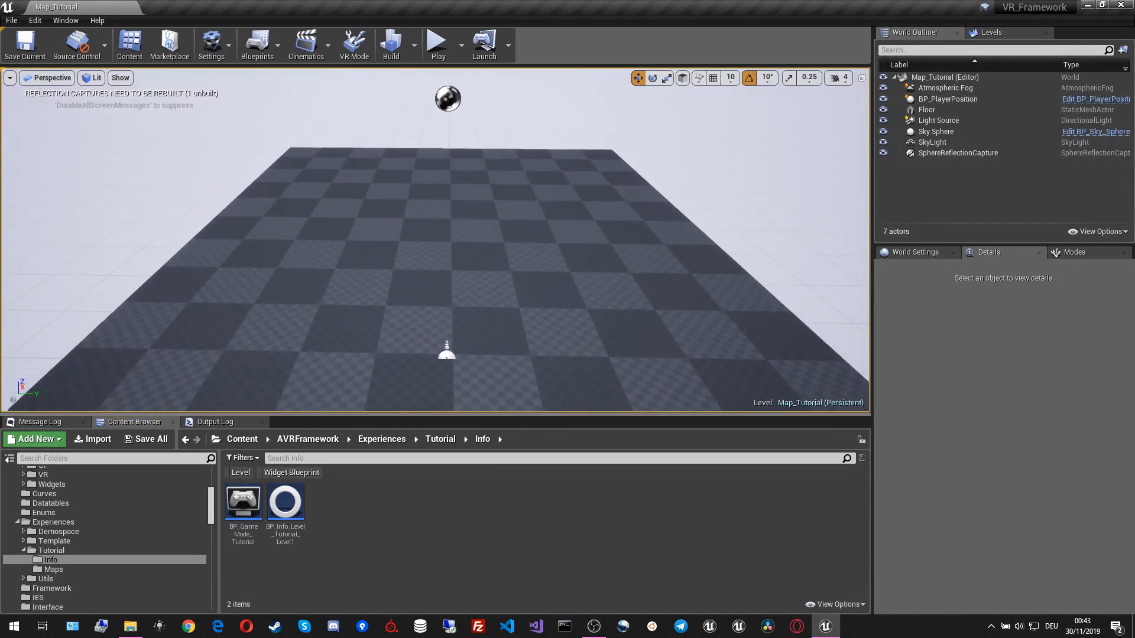
scroll(54, 500, "up", 5)
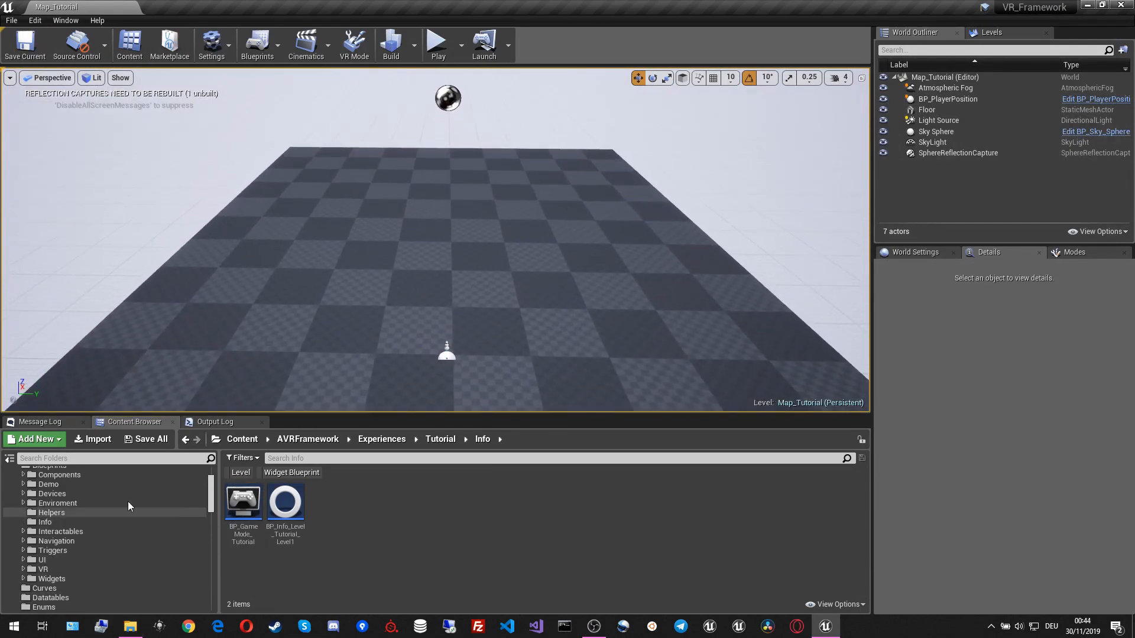
- Find the BP_Helper_Debug Blueprint within the Blueprints folder and place it on the floor in Map_Tutorial
scroll(130, 509, "up", 2)
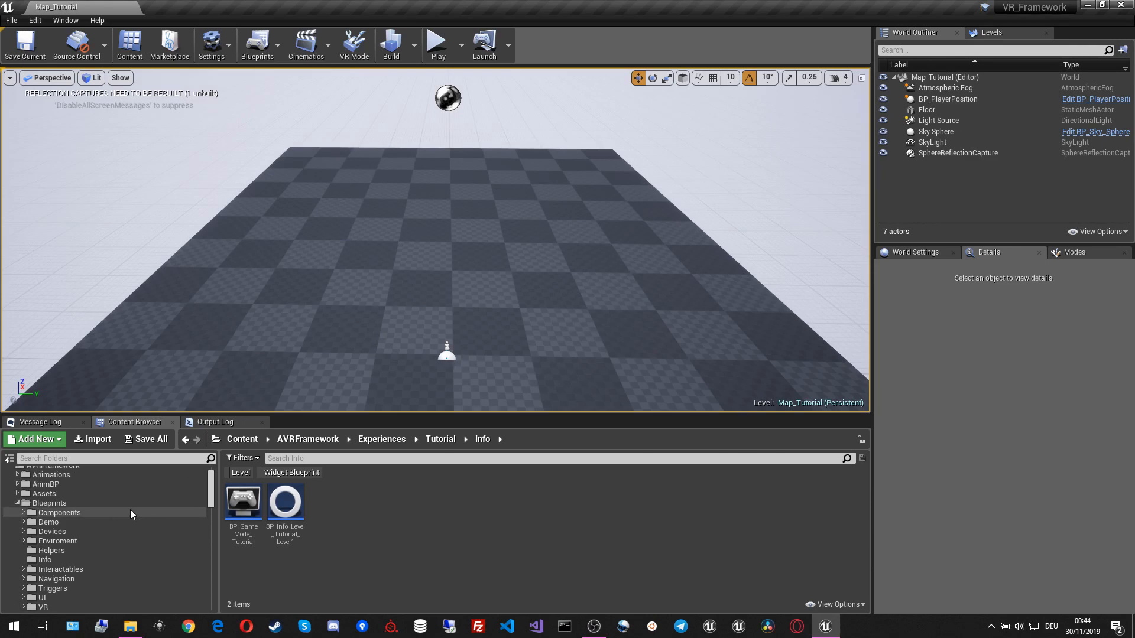
left_click(98, 504)
left_click(405, 457)
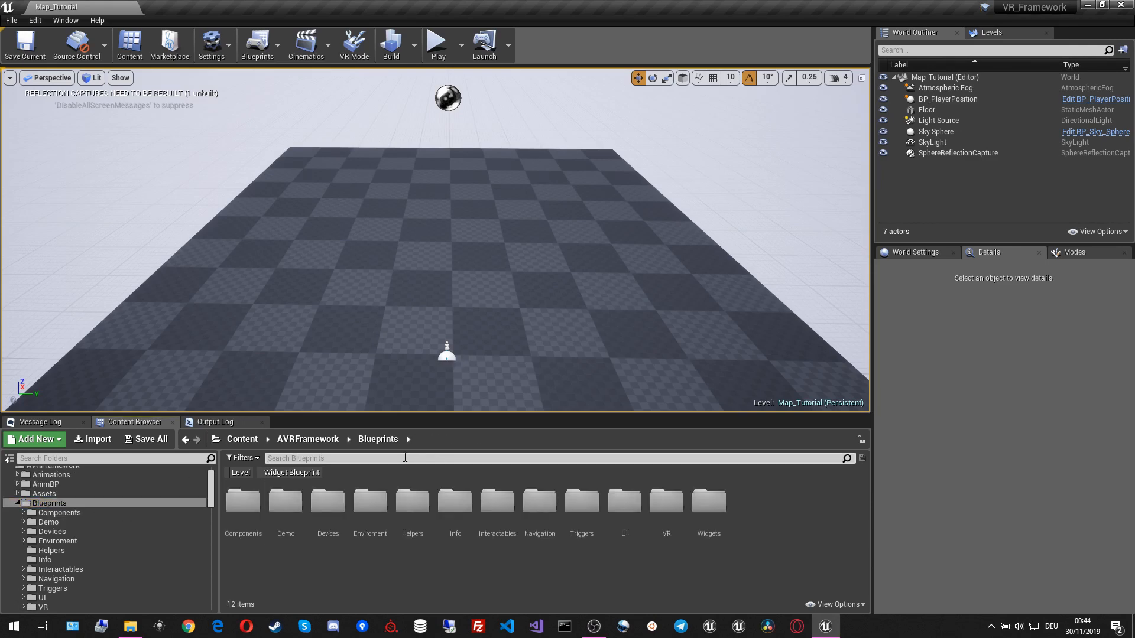
type("deb")
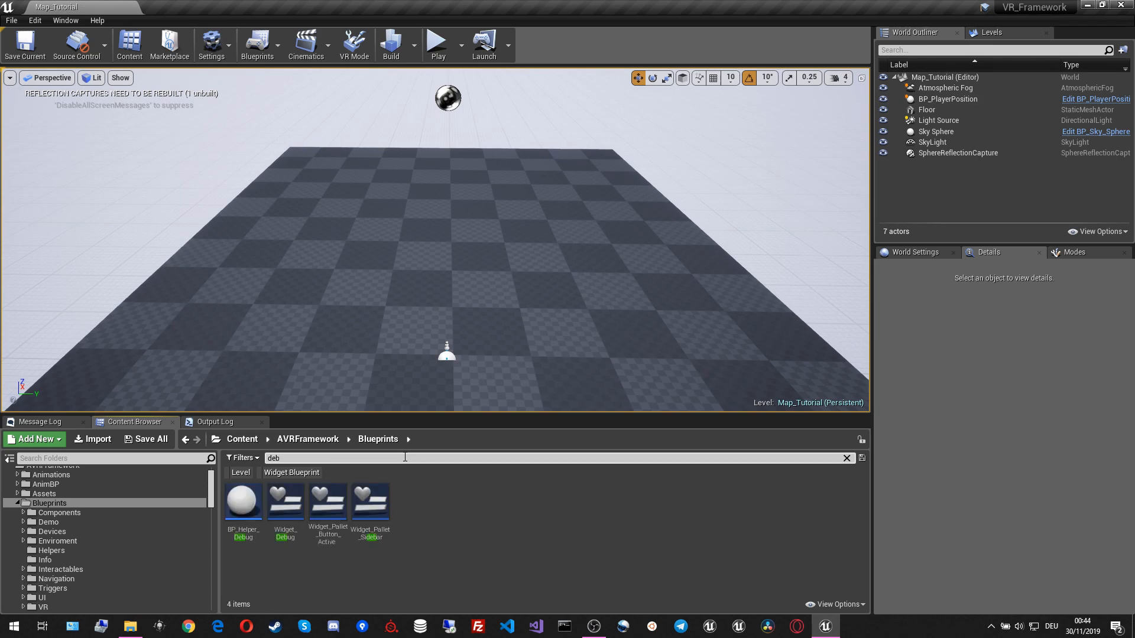
type("bug")
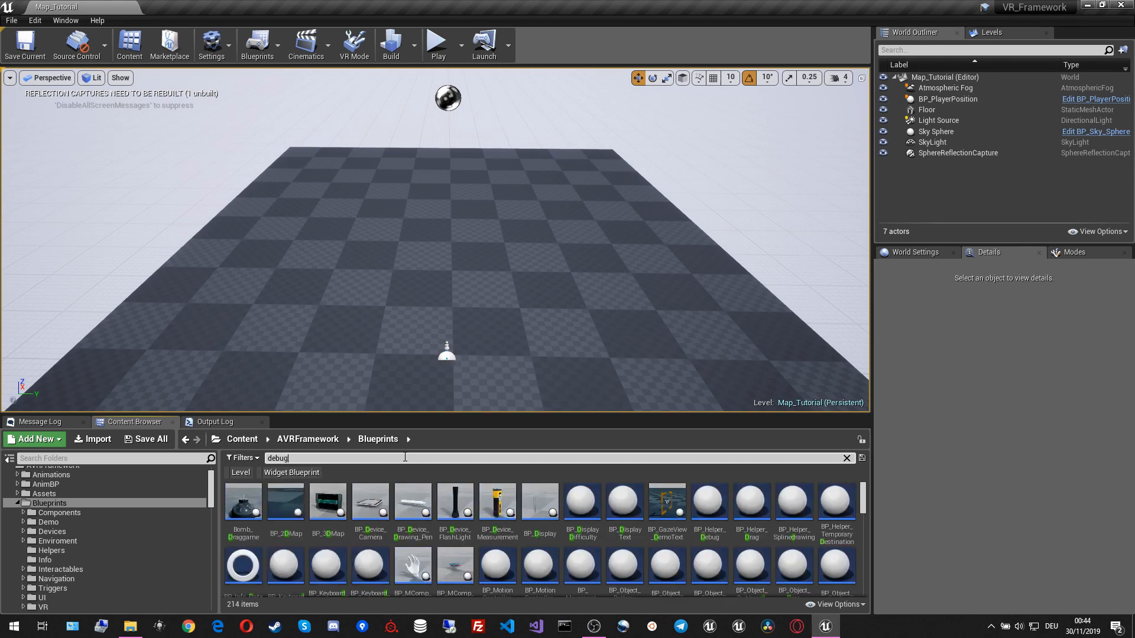
type(" hel")
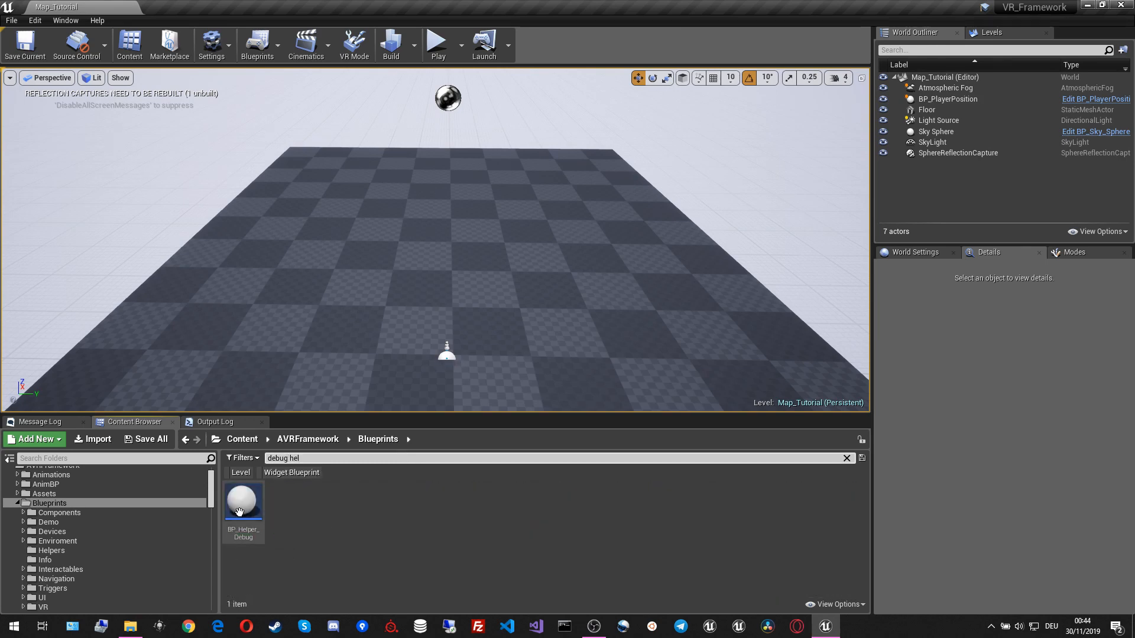
left_click_drag(243, 501, 640, 234)
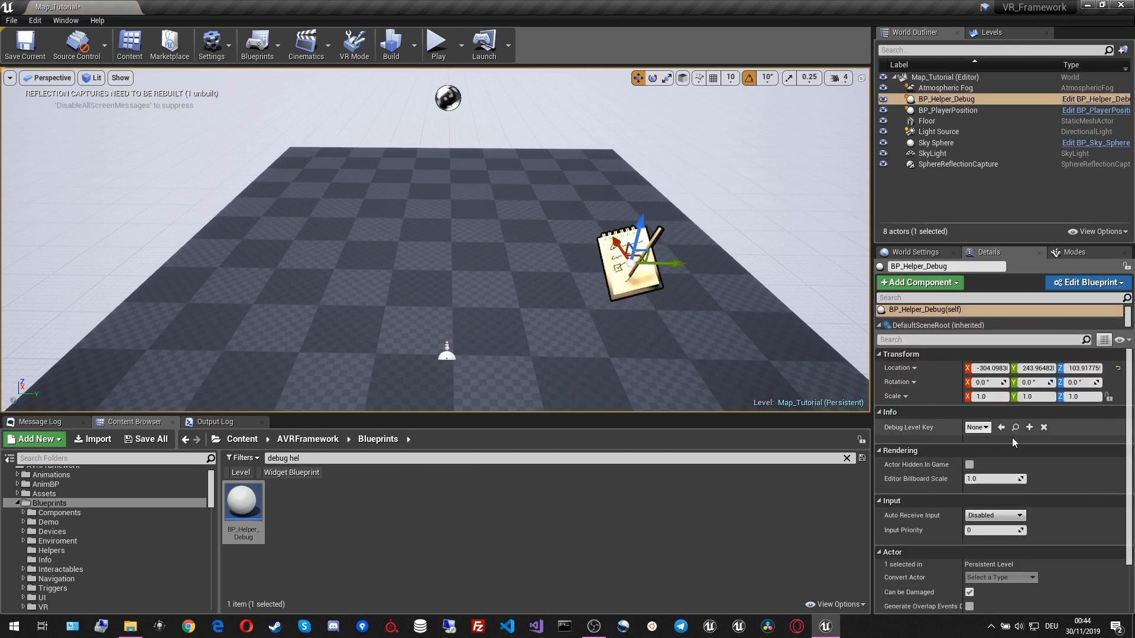
- Set the Debug Level Key of BP_Helper_Debug to BP_Info_Level_Tutorial_Level1 and save the map
left_click(973, 428)
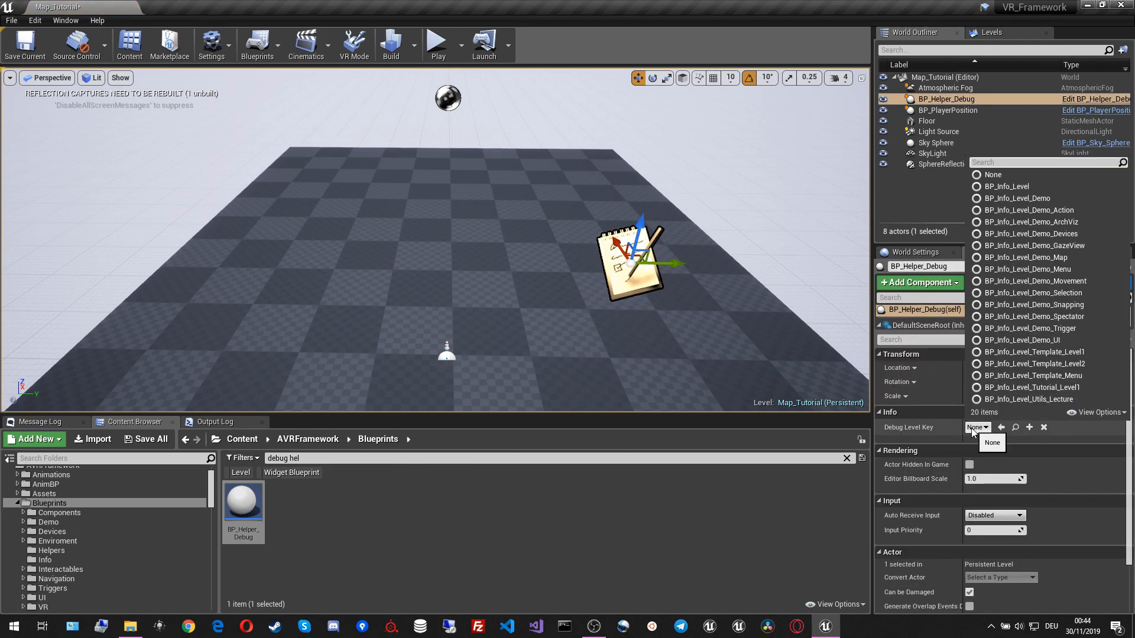
type("tuto")
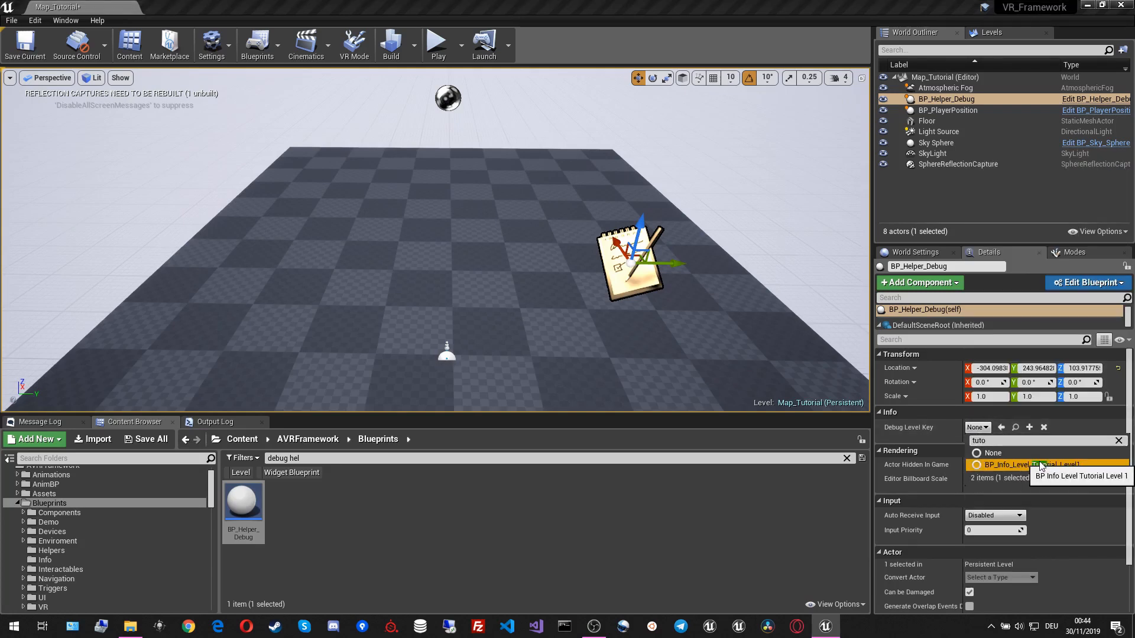
left_click(1032, 464)
scroll(630, 325, "down", 3)
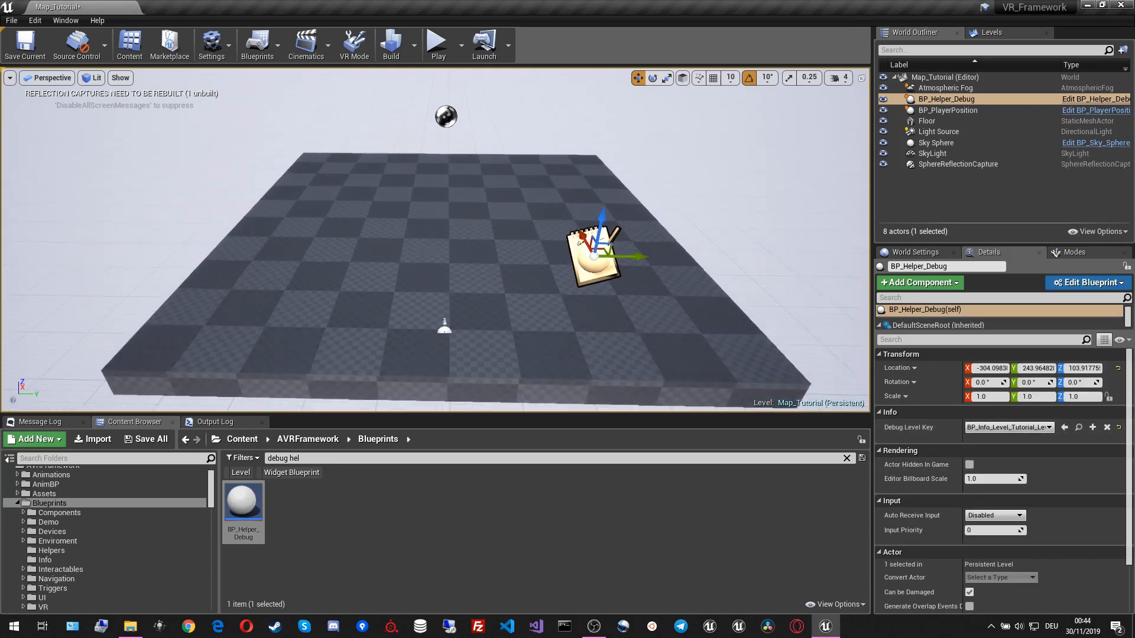
scroll(626, 334, "down", 3)
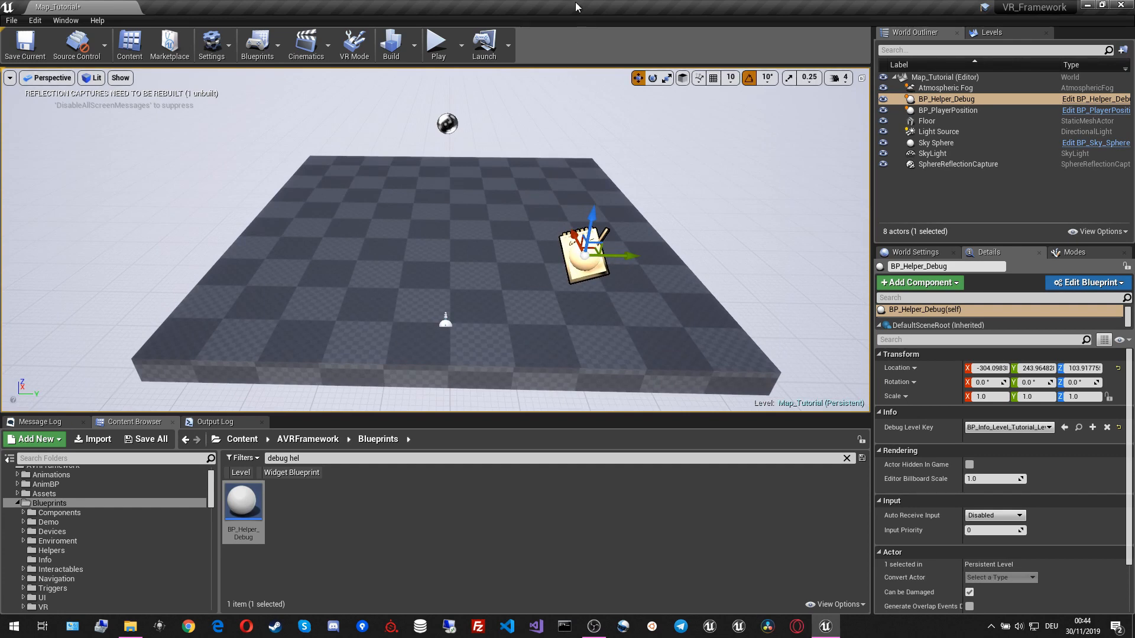
key("ctrl+s")
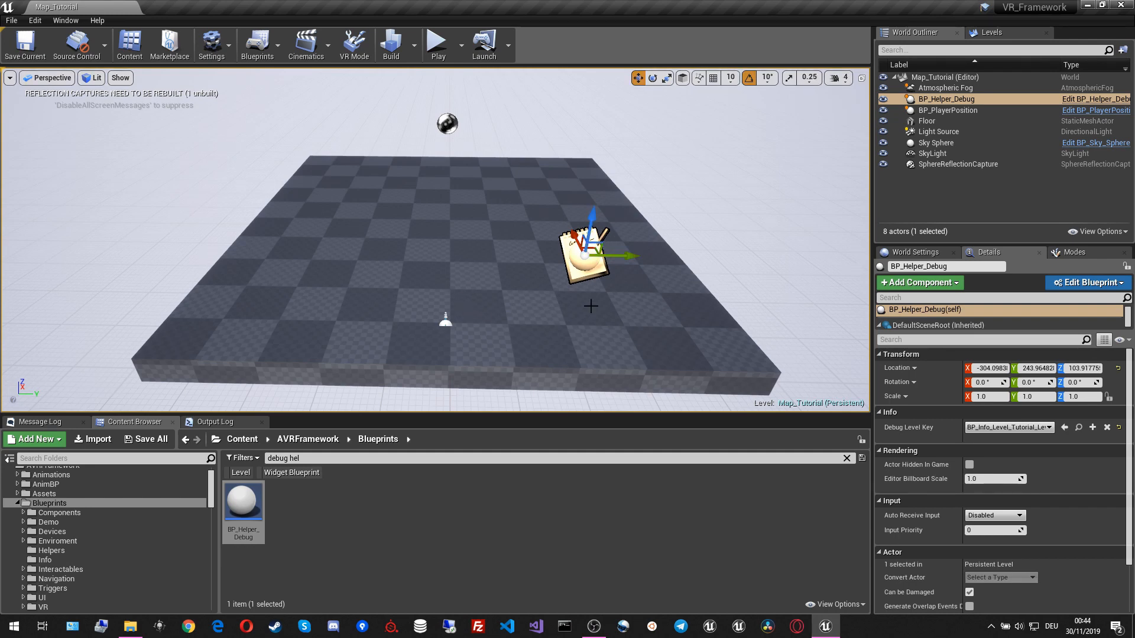
- Play the level in the editor to check the spawned game mode and pawn, then stop the session
left_click(590, 261)
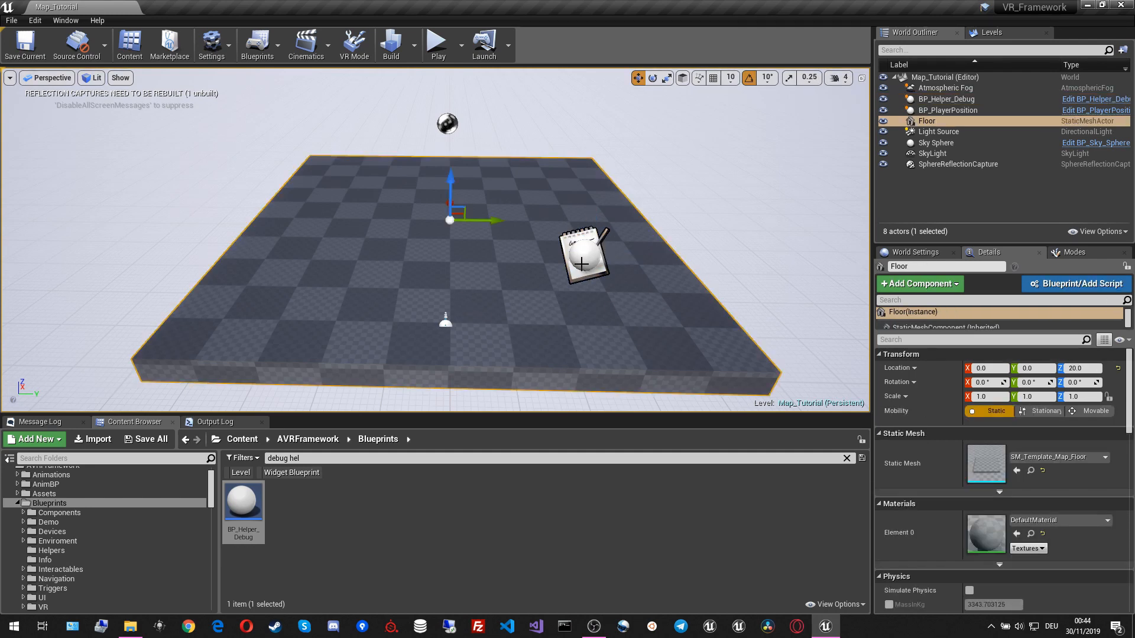
left_click(438, 44)
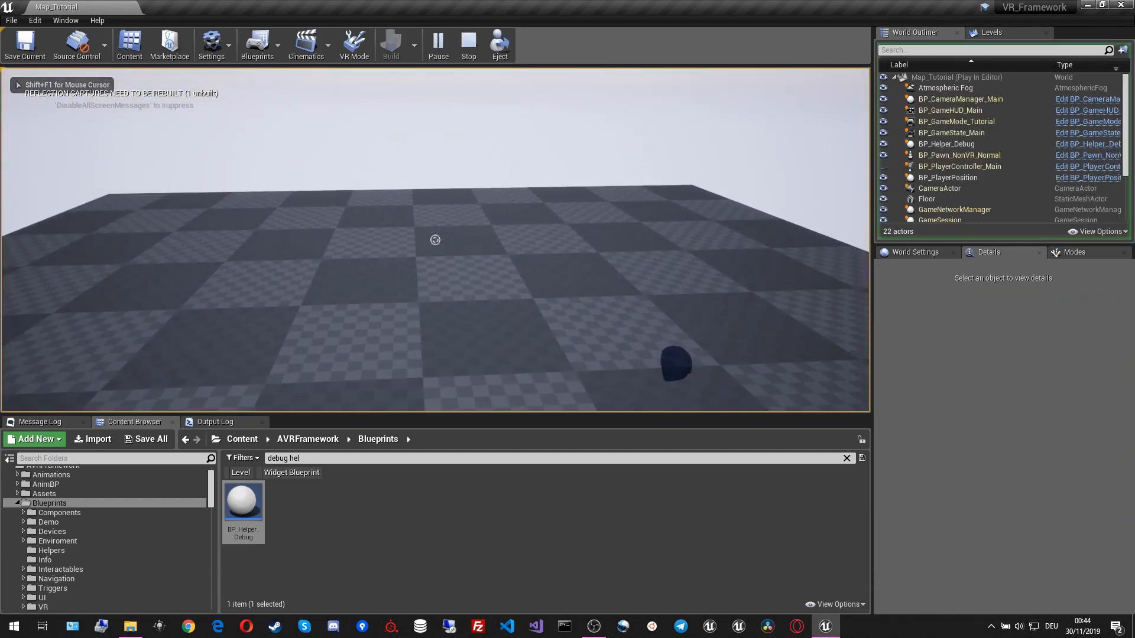
key("shift+F1")
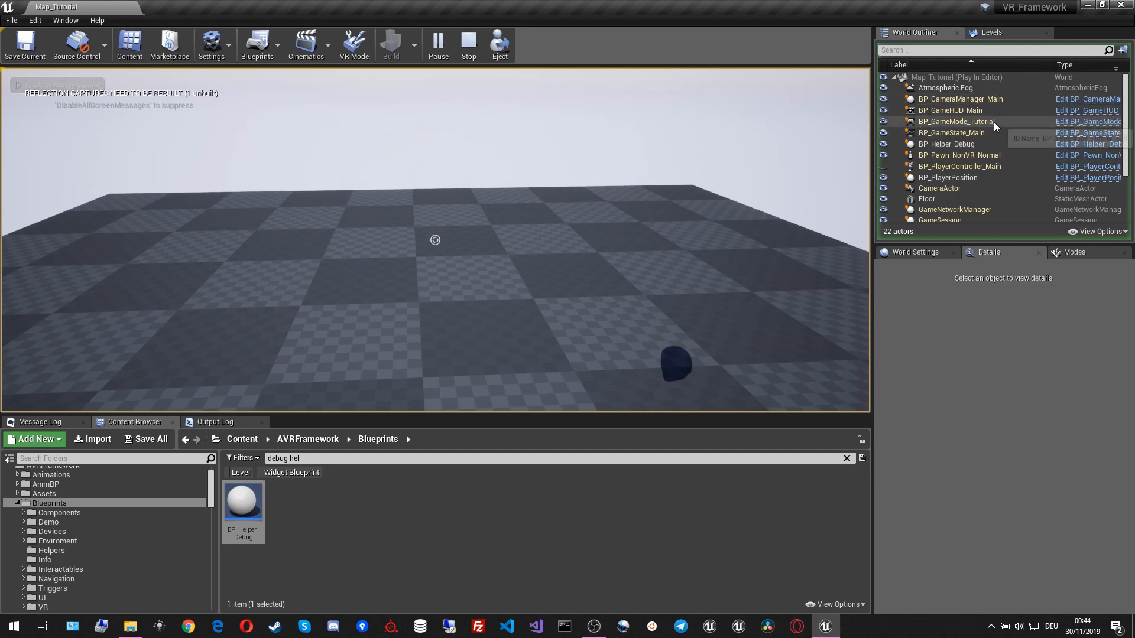
left_click(469, 42)
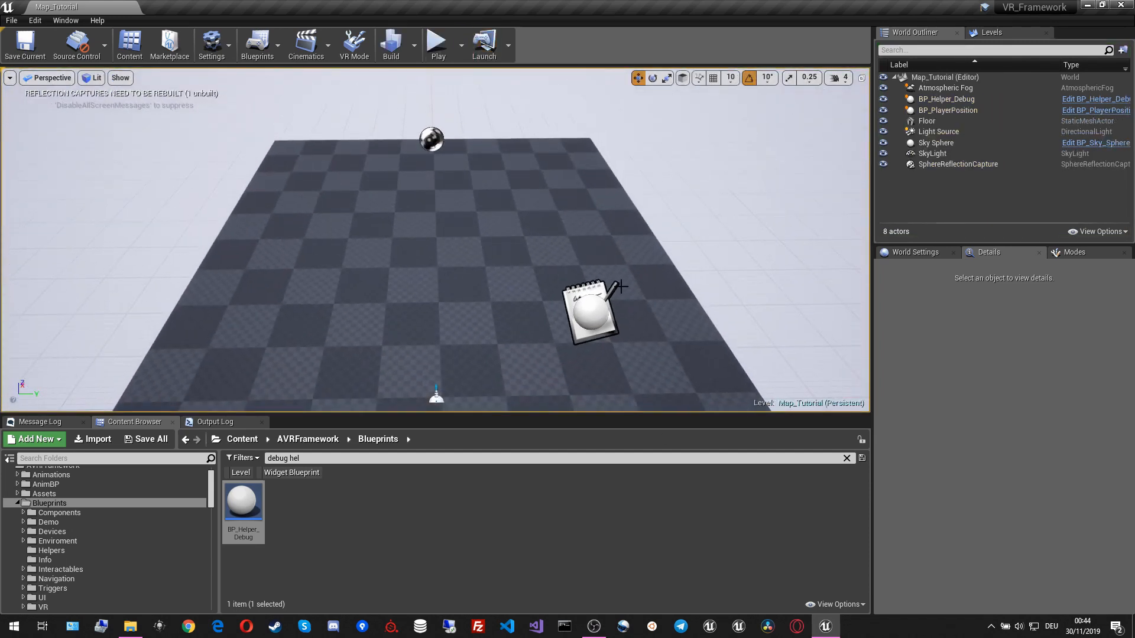
- Open BP_Info_Level_Tutorial_Level1 from the Experiences/Tutorial/Info folder and widen its details area to examine the class defaults
scroll(123, 558, "down", 10)
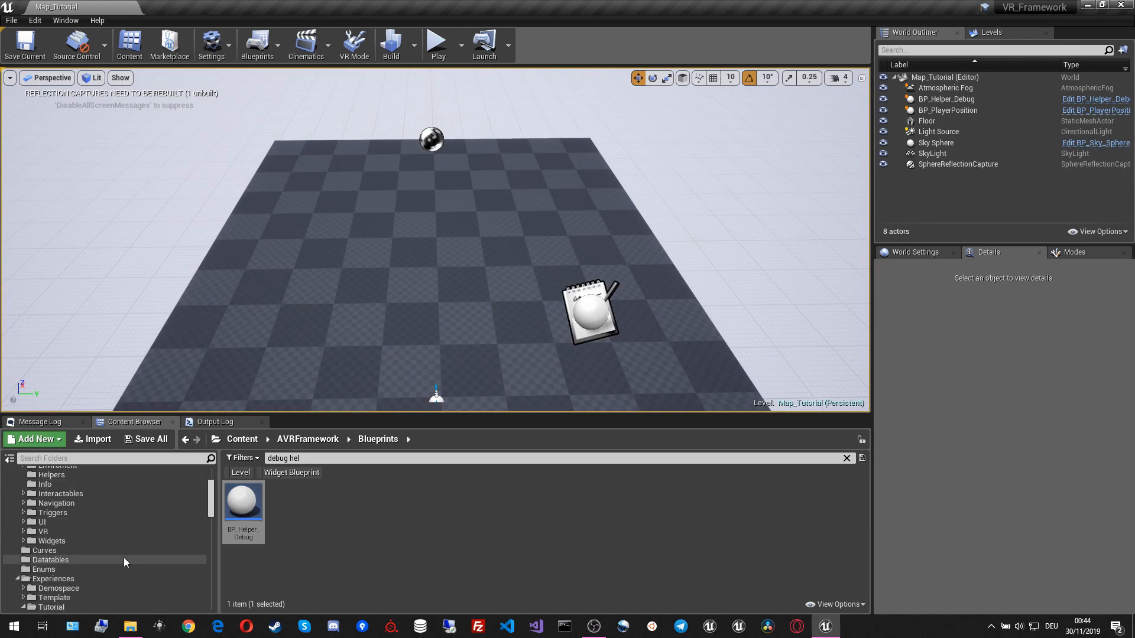
left_click(84, 541)
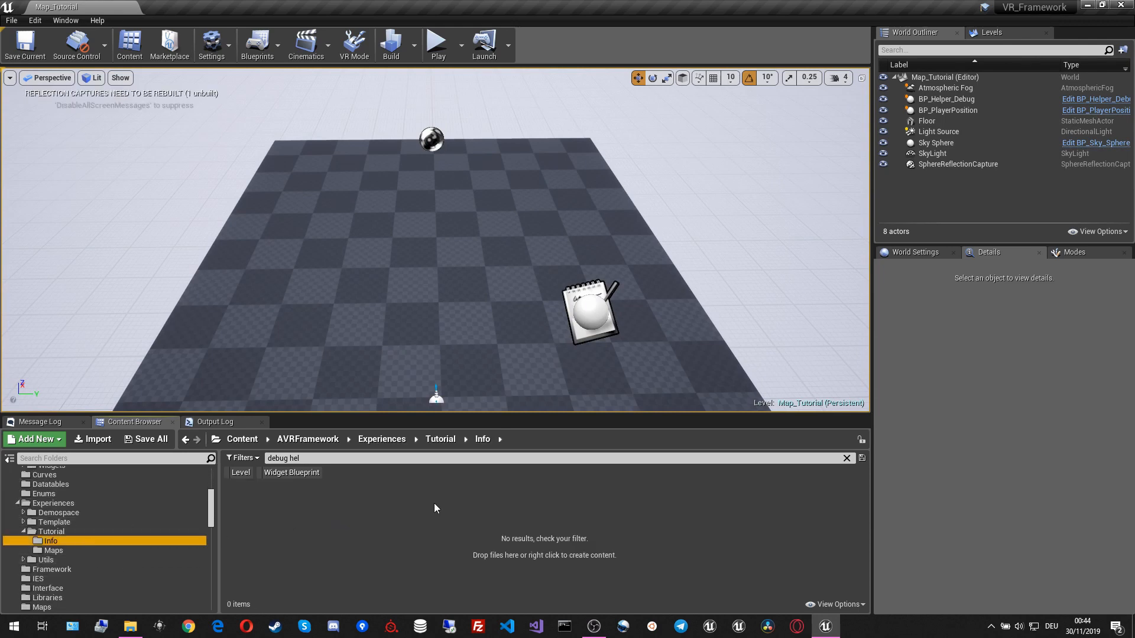
left_click(846, 458)
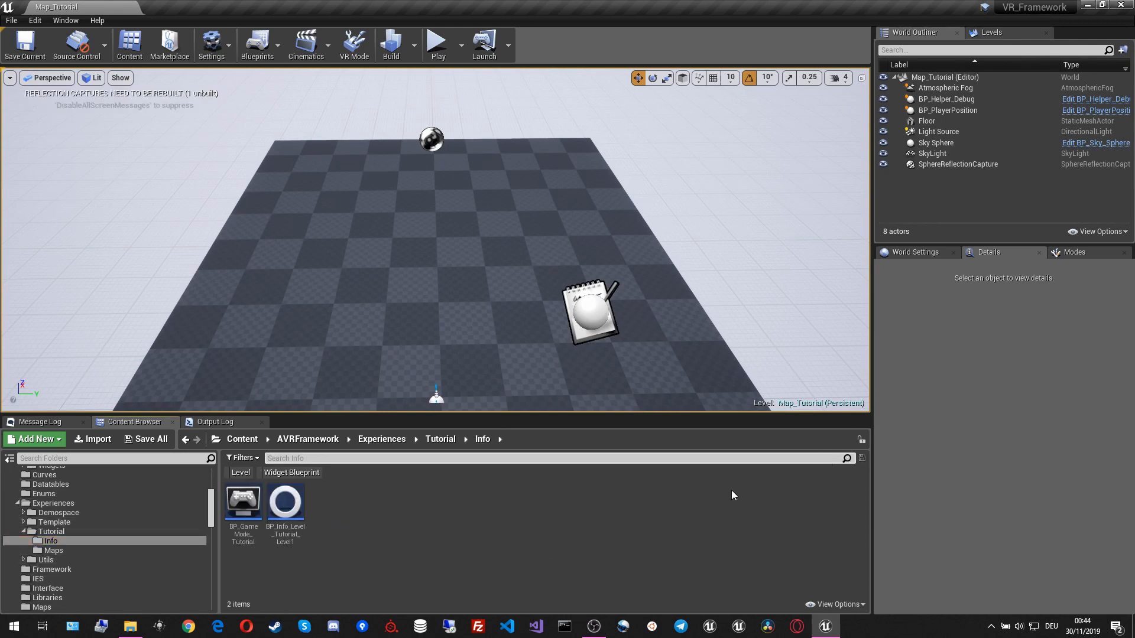
double_click(293, 511)
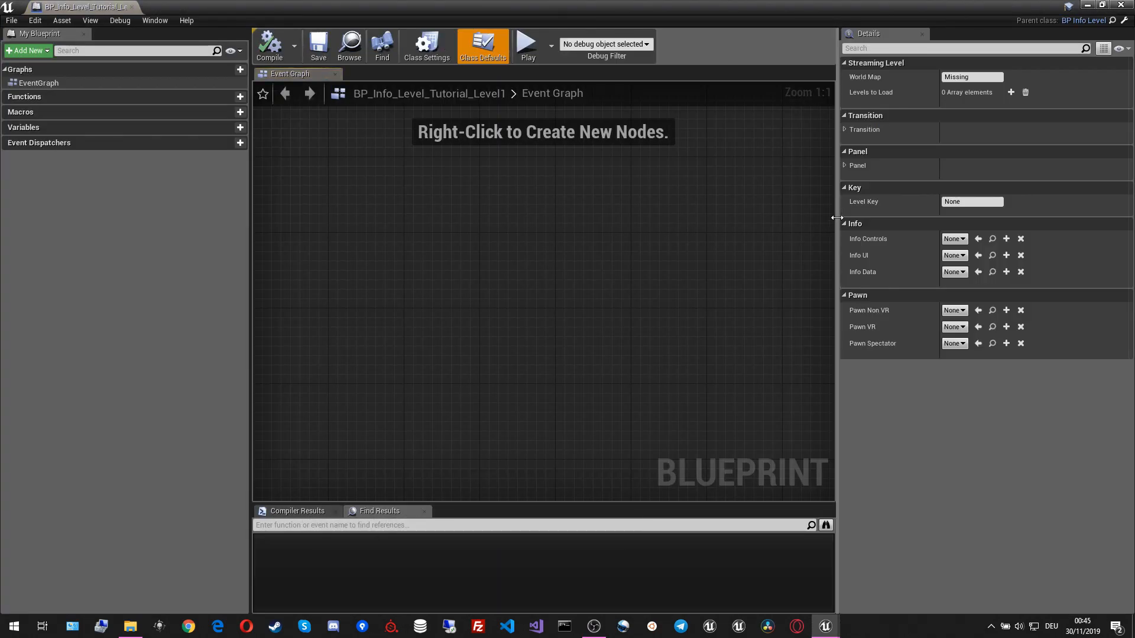
left_click_drag(834, 222, 627, 248)
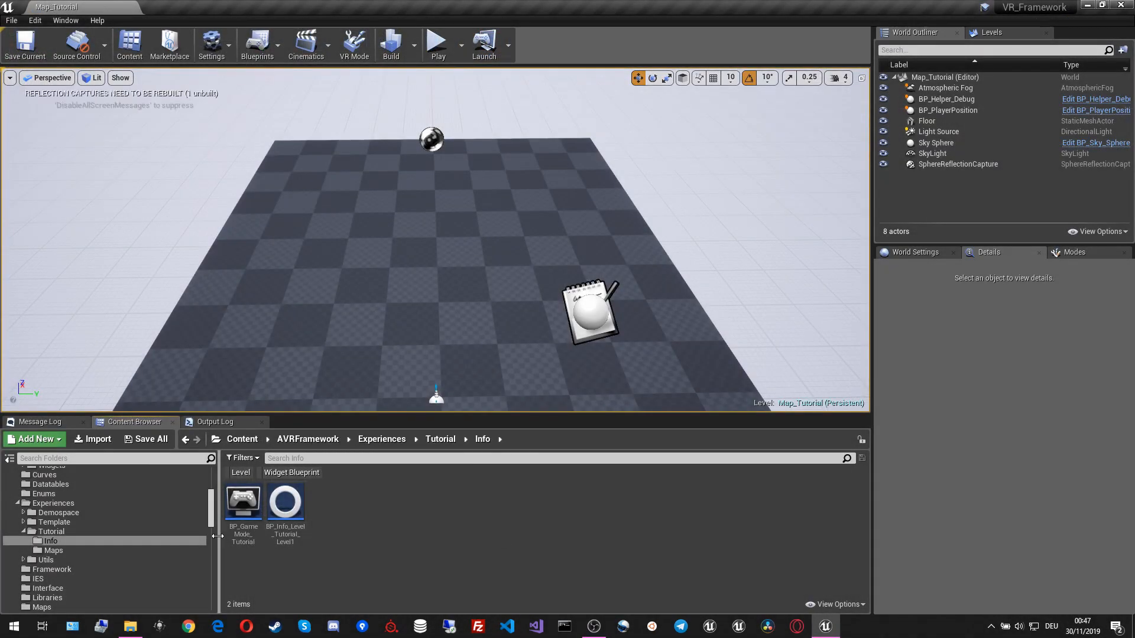
- Create a child Blueprint class of BP_Info_Controls from the Blueprints/Info folder and name it BP_Info_Controls_Tutorial
scroll(160, 537, "up", 4)
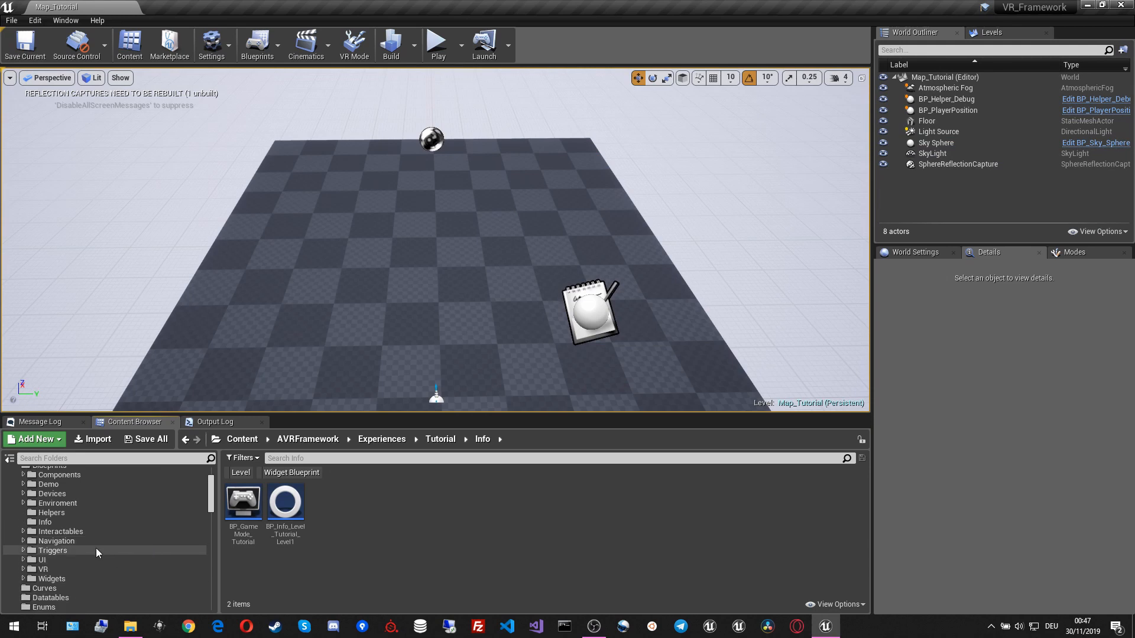
left_click(56, 522)
right_click(56, 523)
left_click(47, 524)
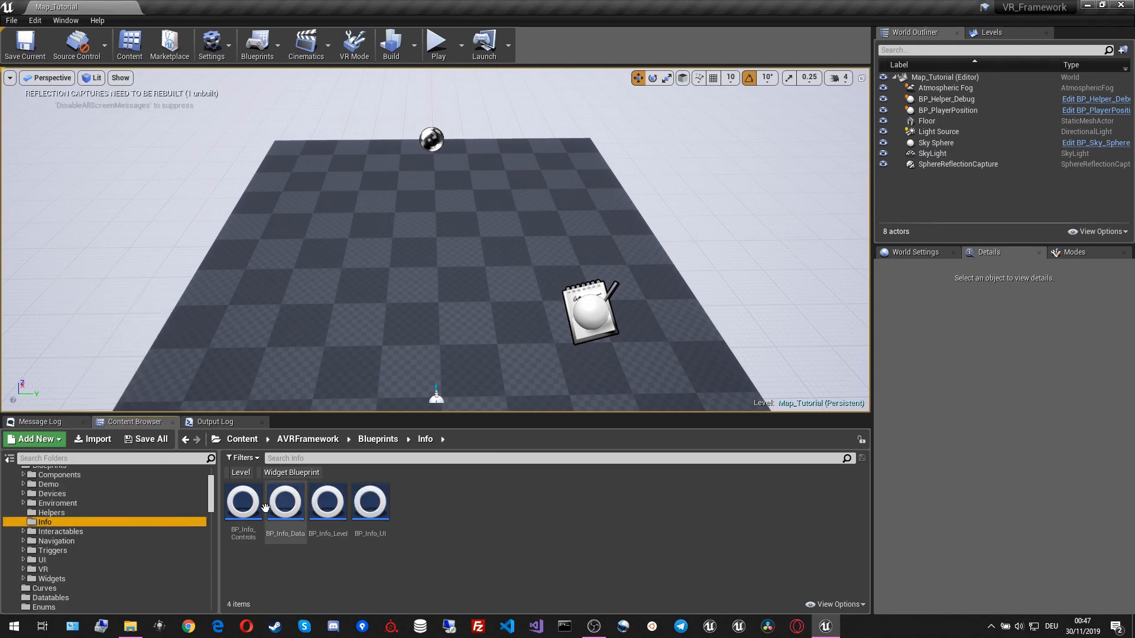
left_click(243, 504)
right_click(243, 504)
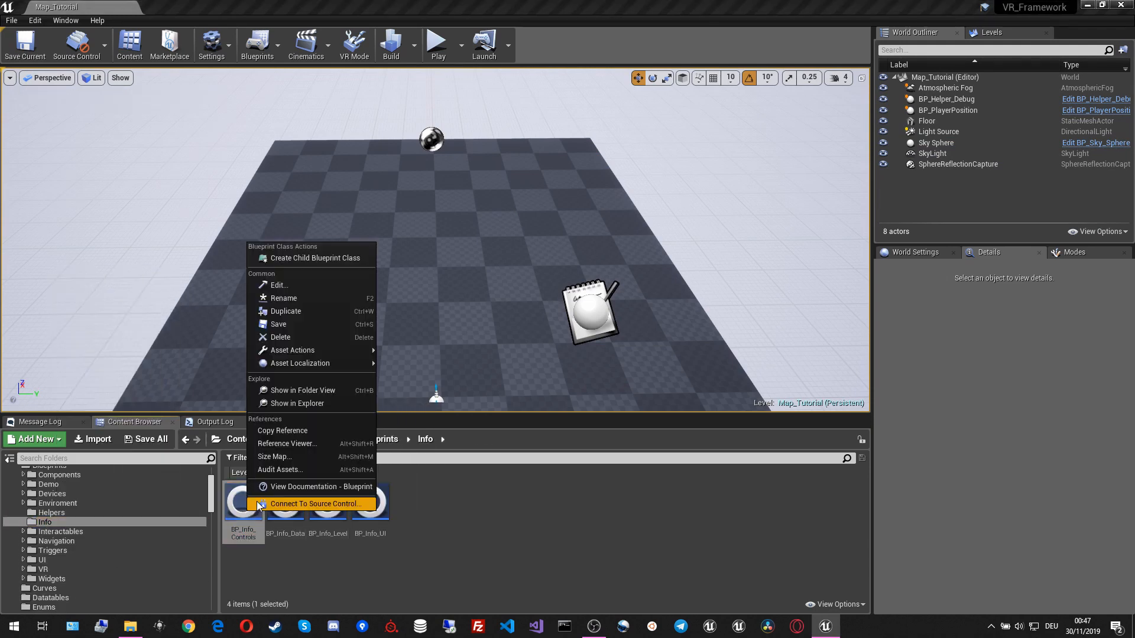
left_click(291, 256)
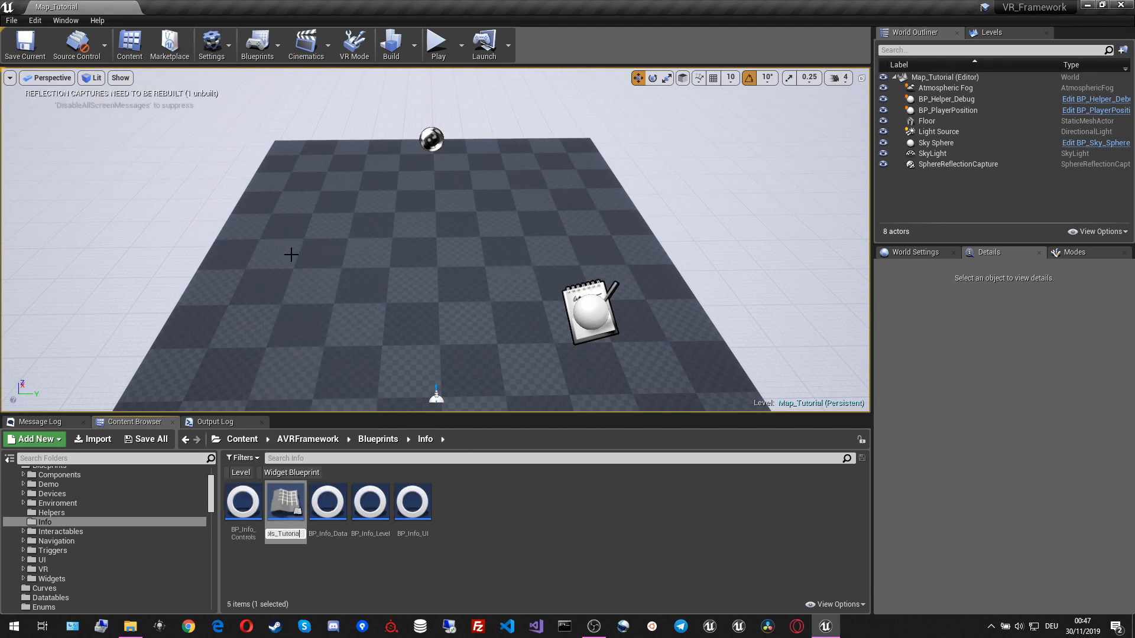
key("Return")
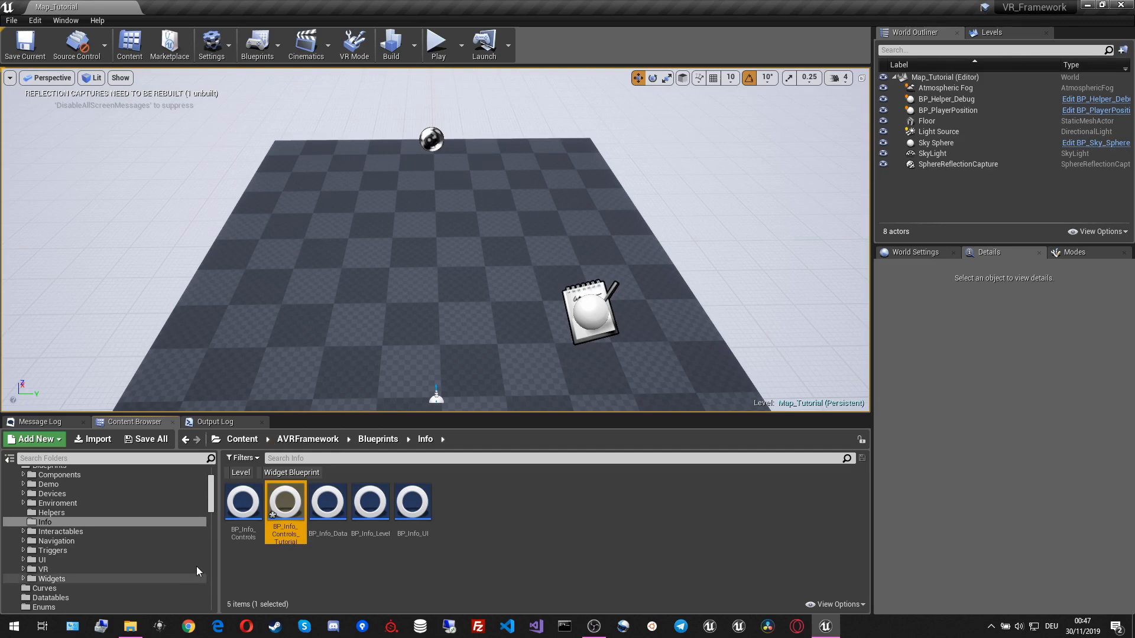
- Create a child Blueprint class of BP_Info_Data and name it BP_Info_Data_Tutorial
scroll(196, 567, "down", 1)
left_click(381, 505)
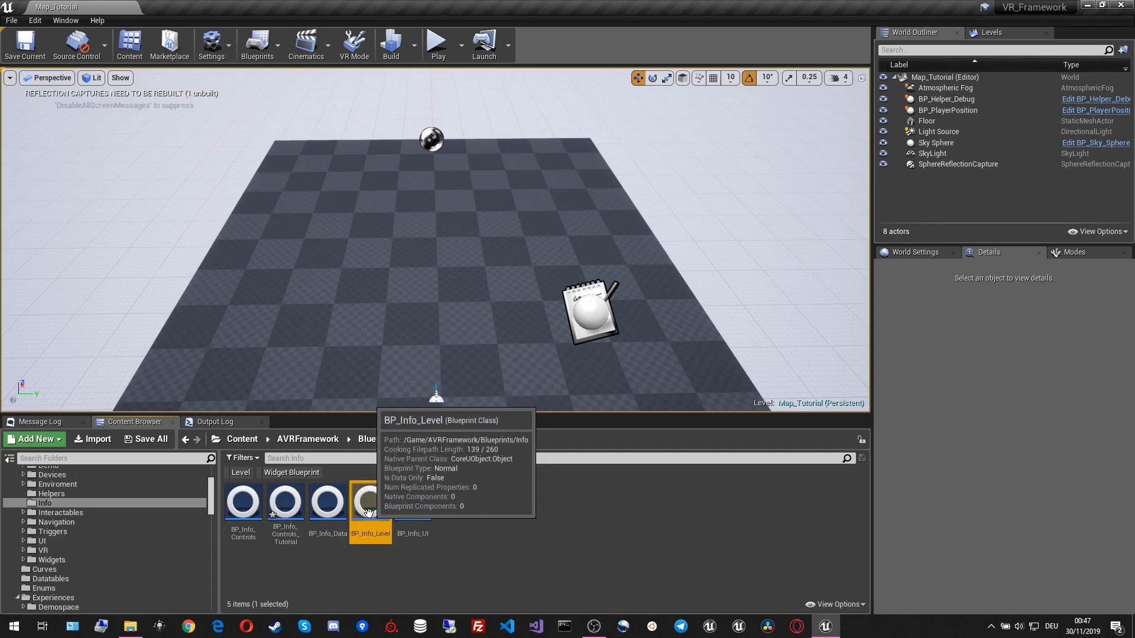
left_click(326, 520)
right_click(326, 521)
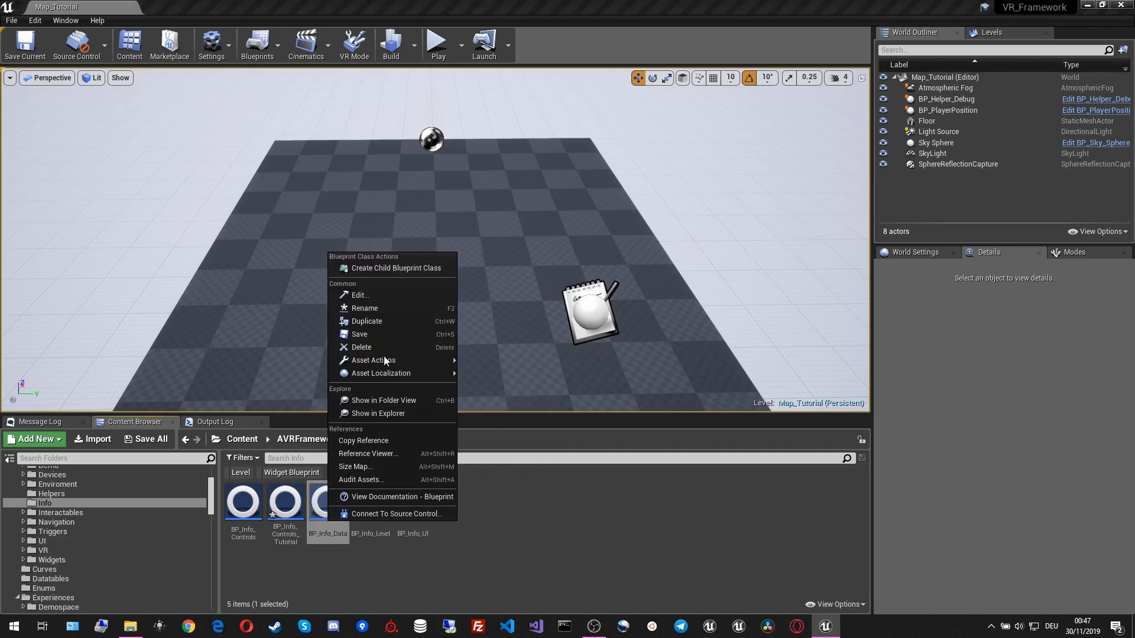
left_click(366, 267)
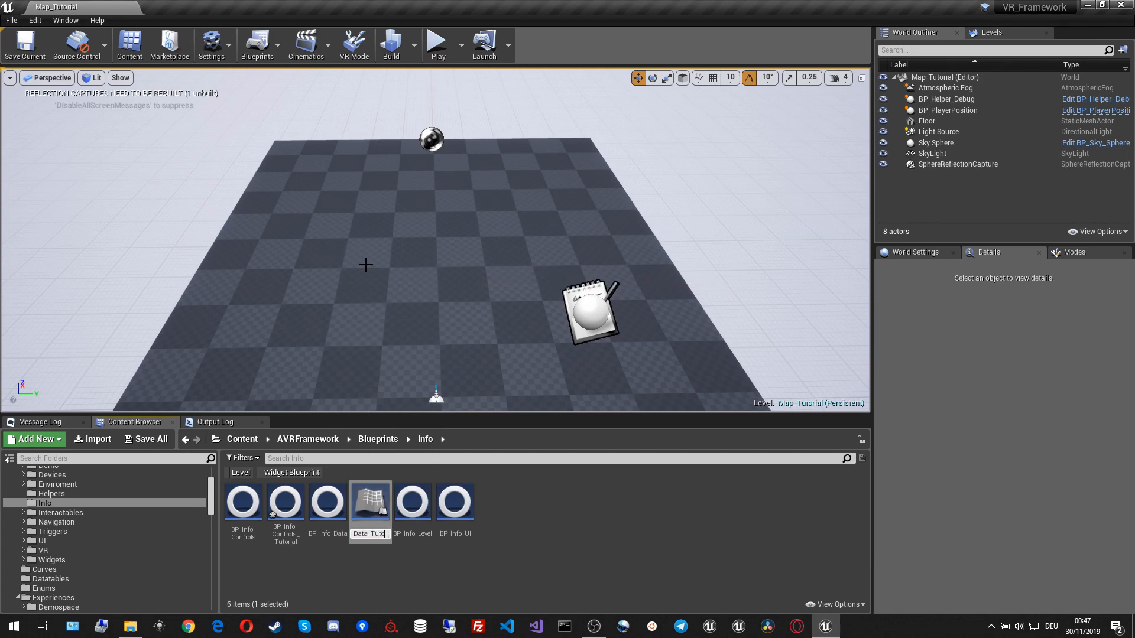
type("l")
key("Return")
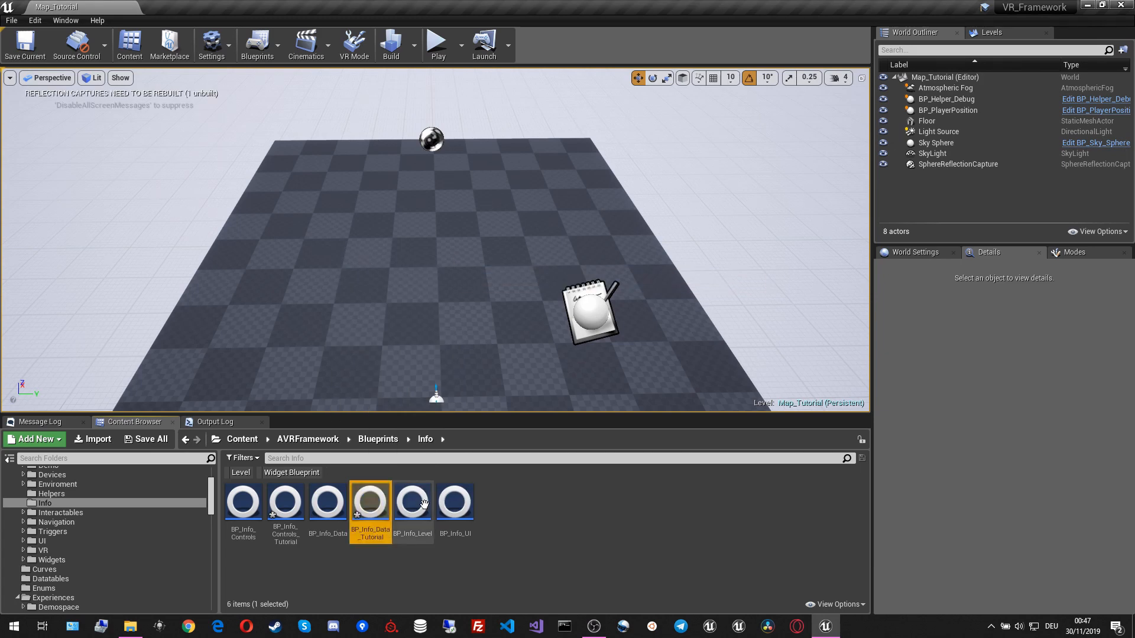
- Create a child Blueprint class of BP_Info_UI and name it BP_Info_UI_Tutorial
left_click(460, 508)
right_click(461, 512)
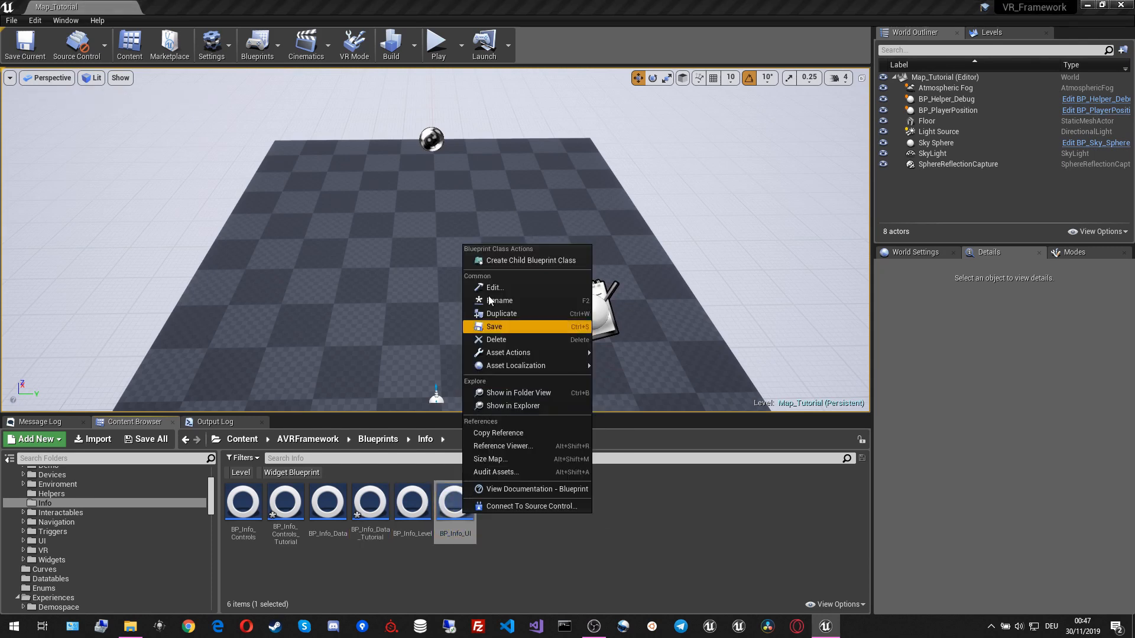
left_click(484, 265)
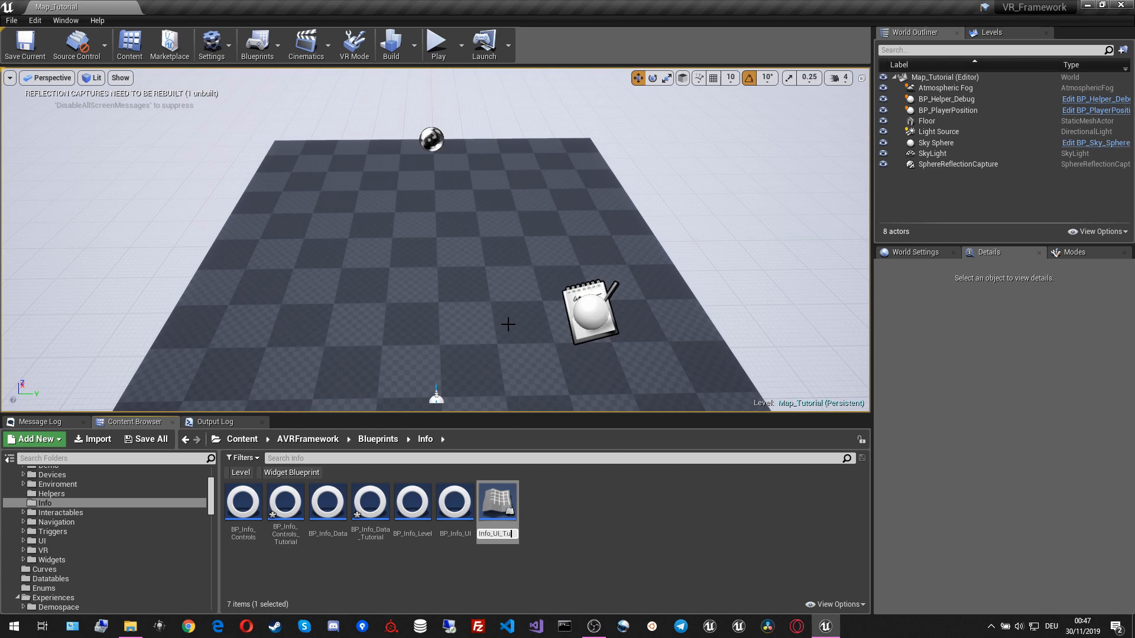
key("Return")
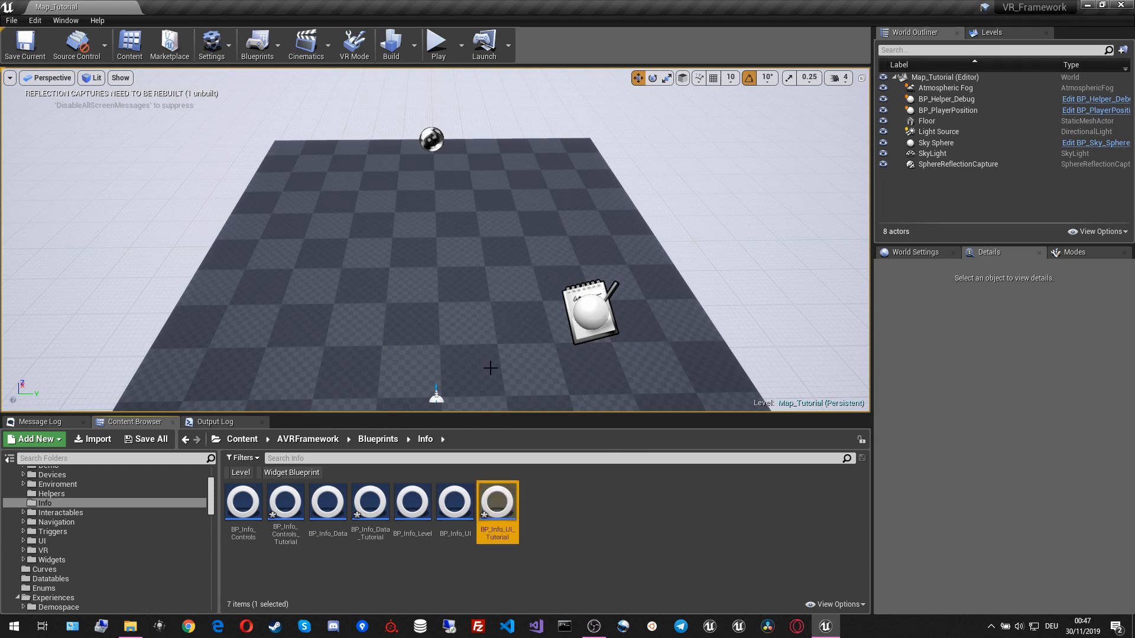
- Move BP_Info_Controls_Tutorial, BP_Info_Data_Tutorial and BP_Info_UI_Tutorial into the Info folder under Experiences/Tutorial
left_click(370, 502, "ctrl")
left_click(286, 502, "ctrl")
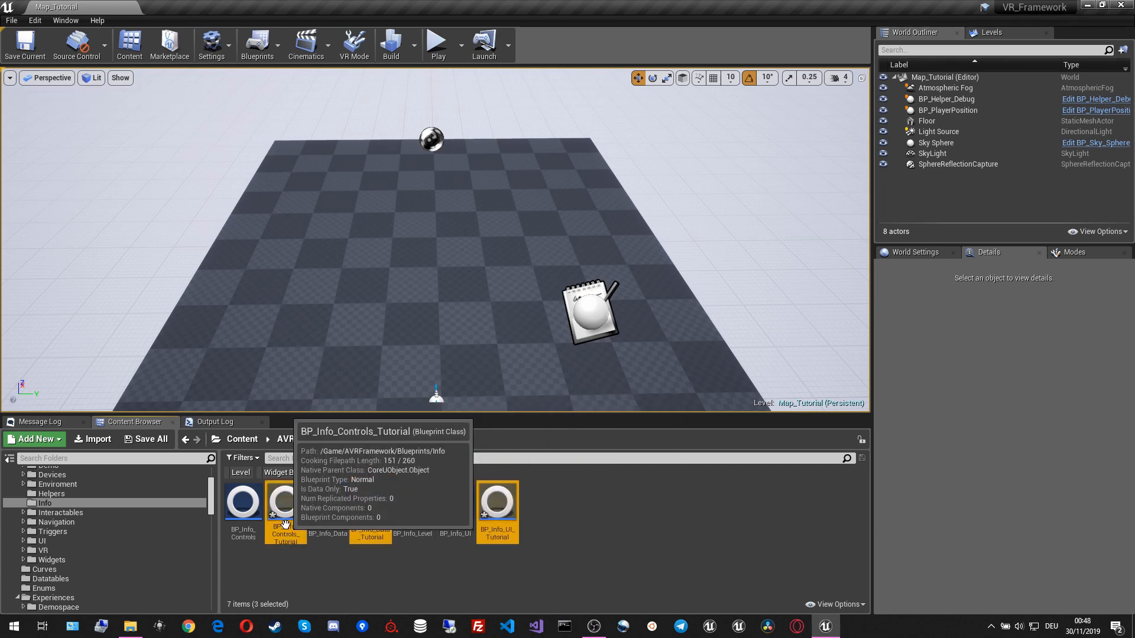
scroll(136, 565, "down", 1)
scroll(133, 562, "down", 3)
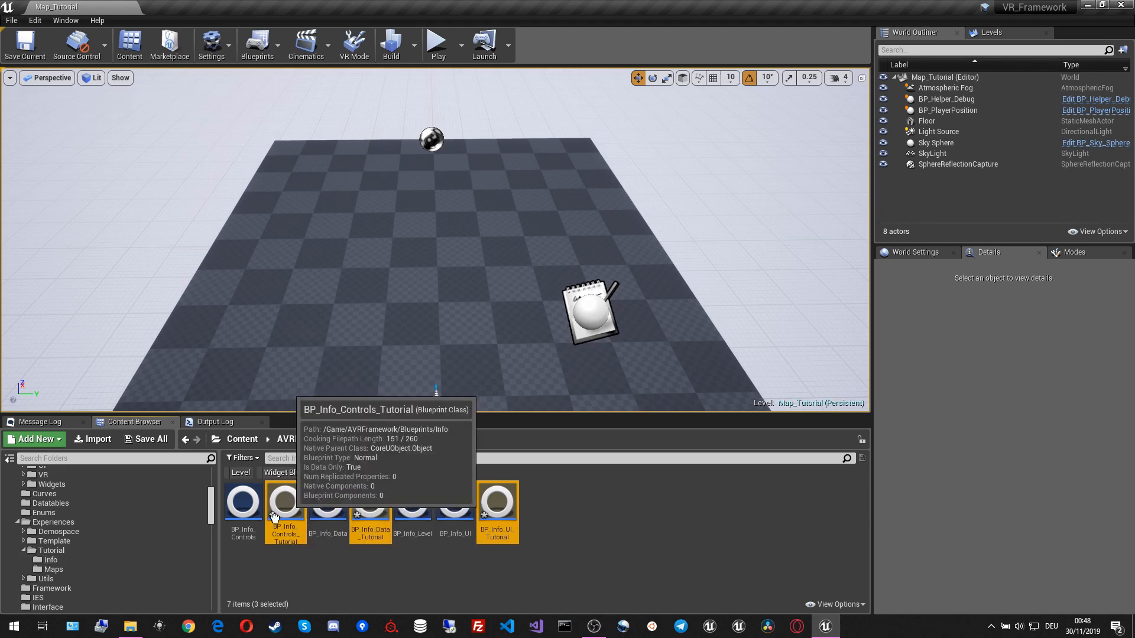
left_click_drag(286, 505, 73, 565)
left_click(98, 588)
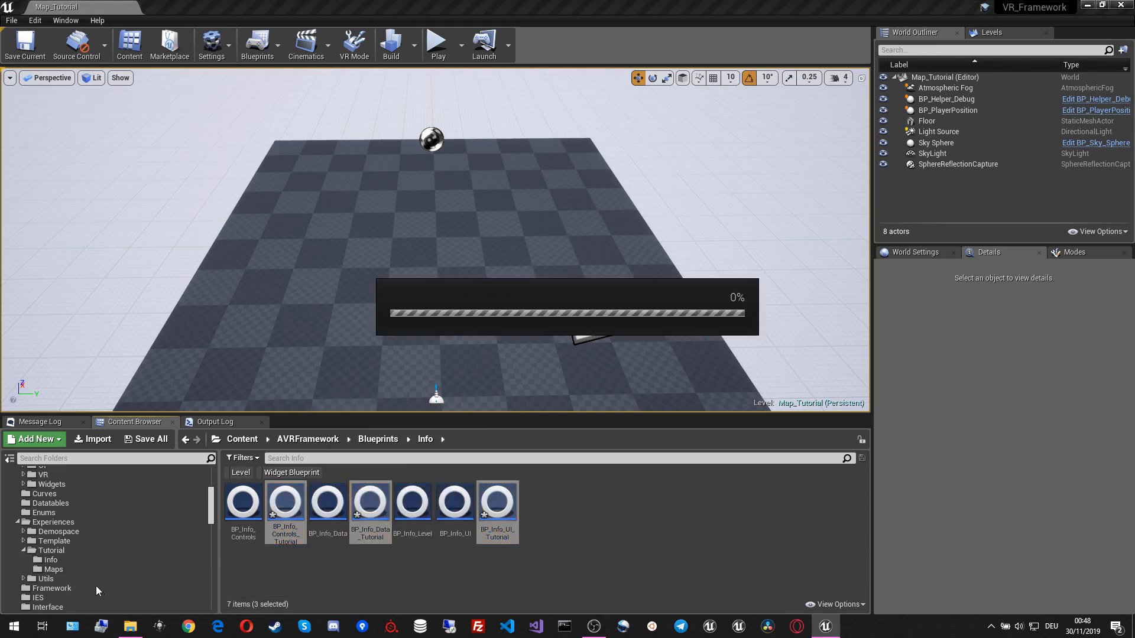
- In BP_GameMode_Tutorial from the Tutorial Info folder, set Default Info Data to BP_Info_Data_Tutorial and Default Info Controls to BP_Info_Controls_Tutorial
left_click(53, 561)
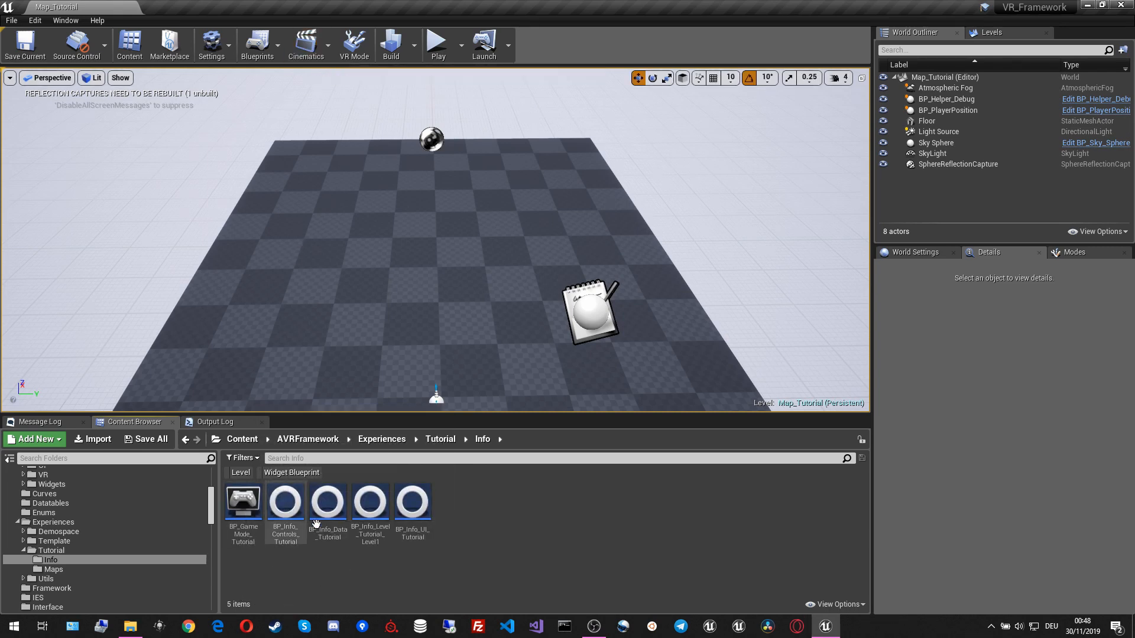
double_click(255, 523)
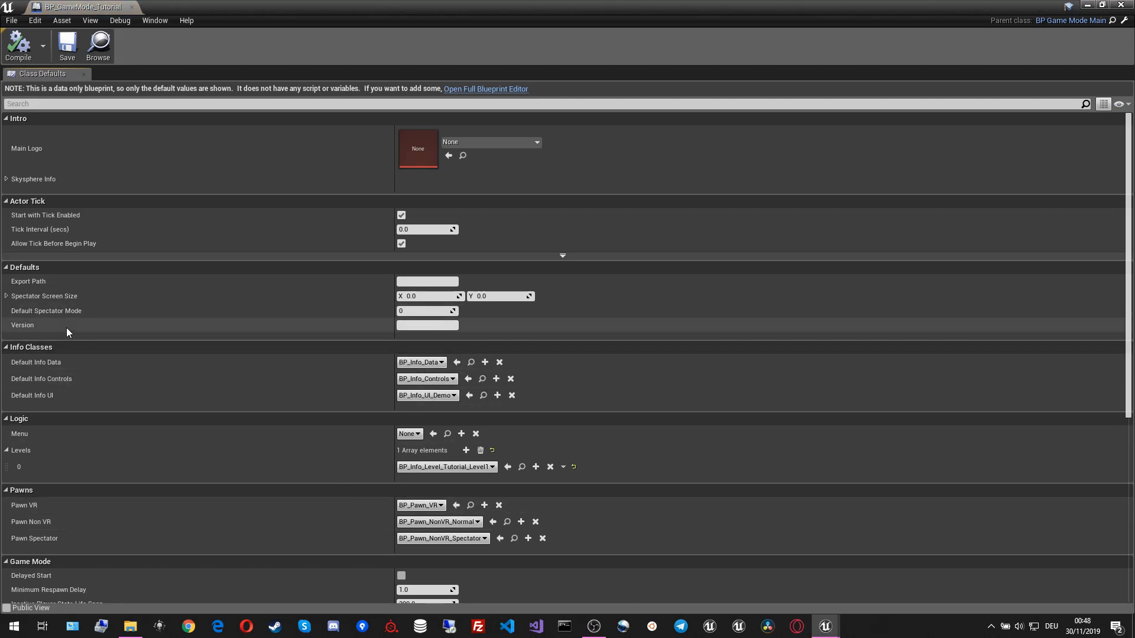
left_click(403, 362)
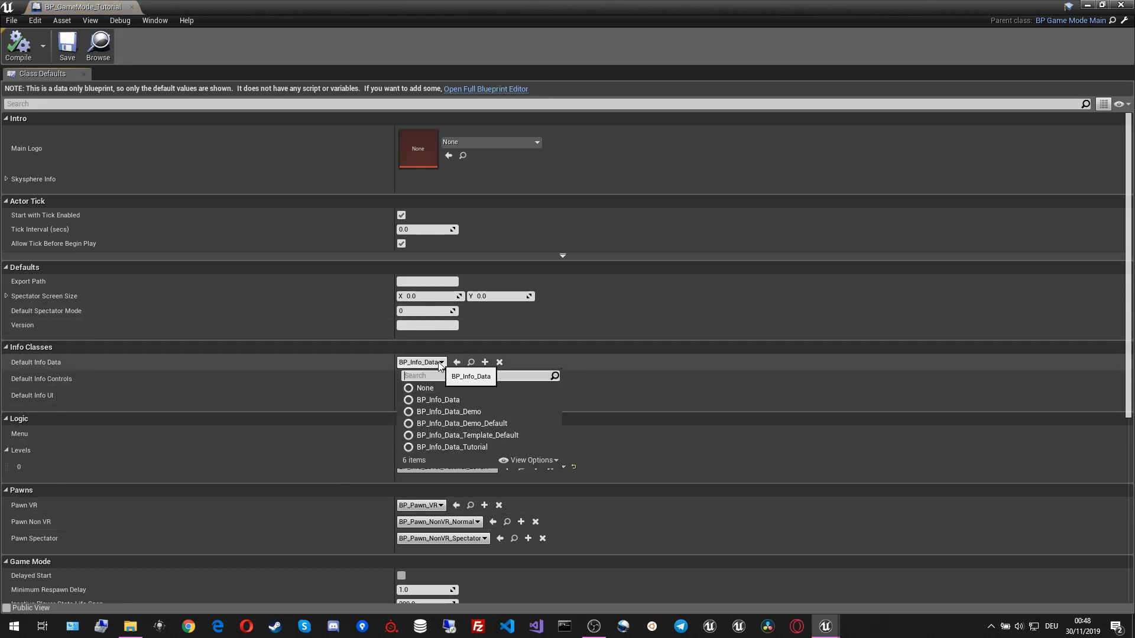
left_click(476, 447)
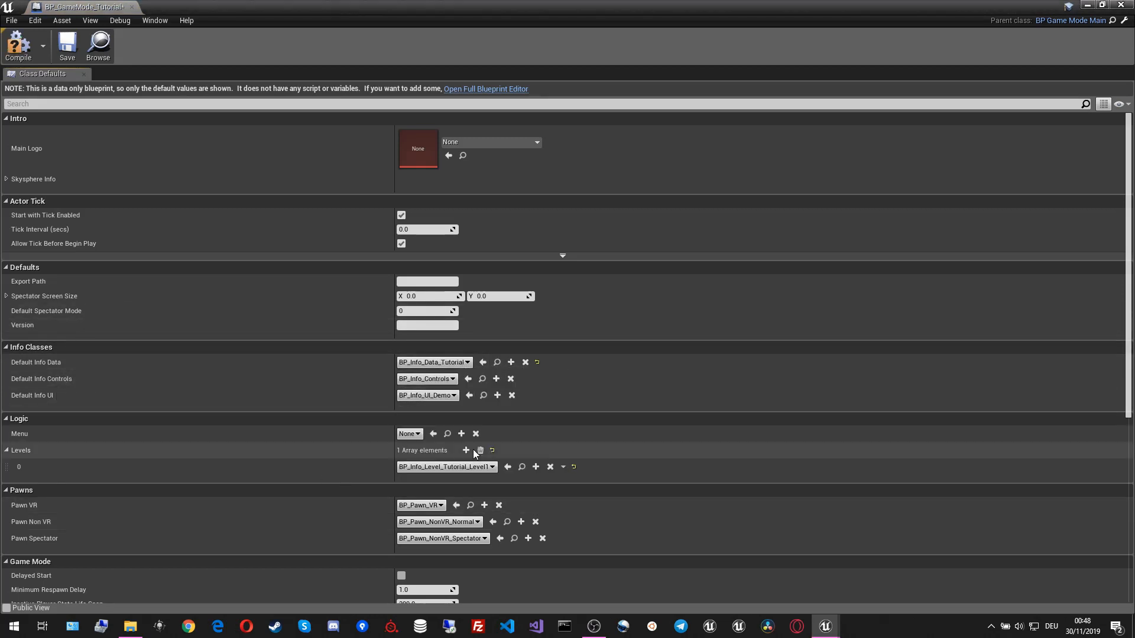
left_click(427, 379)
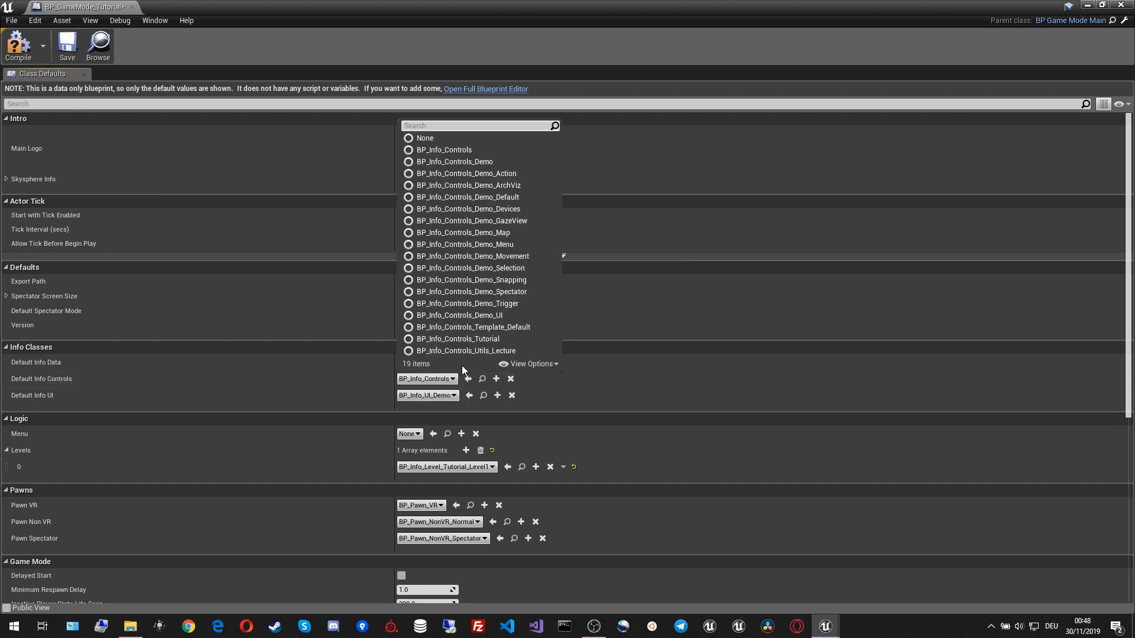
type("tuto")
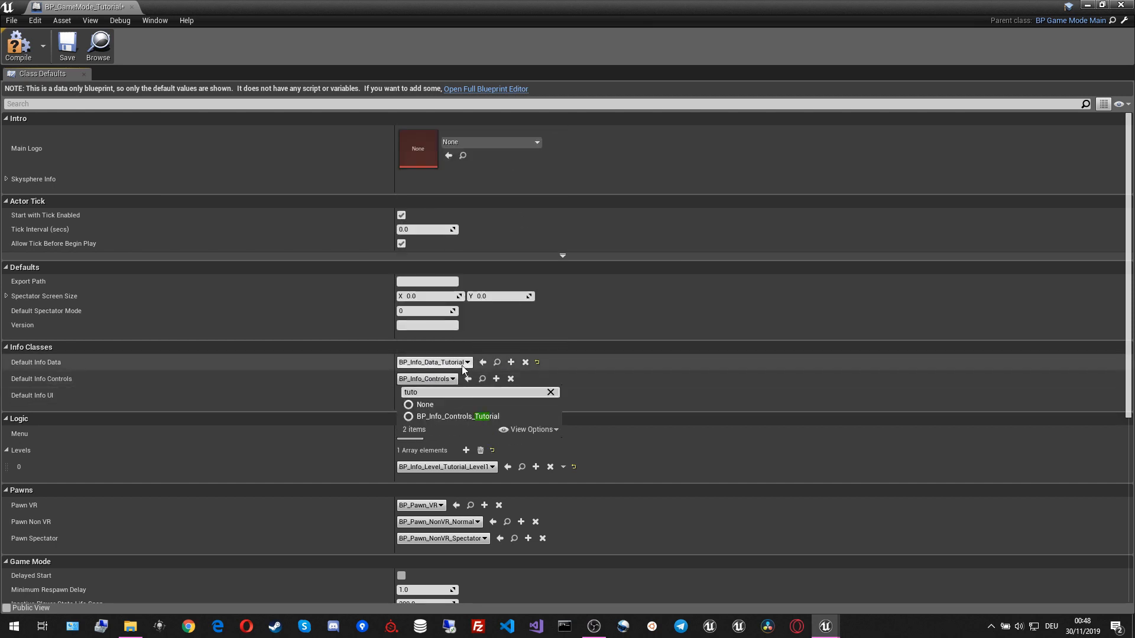
left_click(463, 417)
- Set Default Info UI to BP_Info_UI_Tutorial, and save and close the game mode Blueprint
left_click(407, 396)
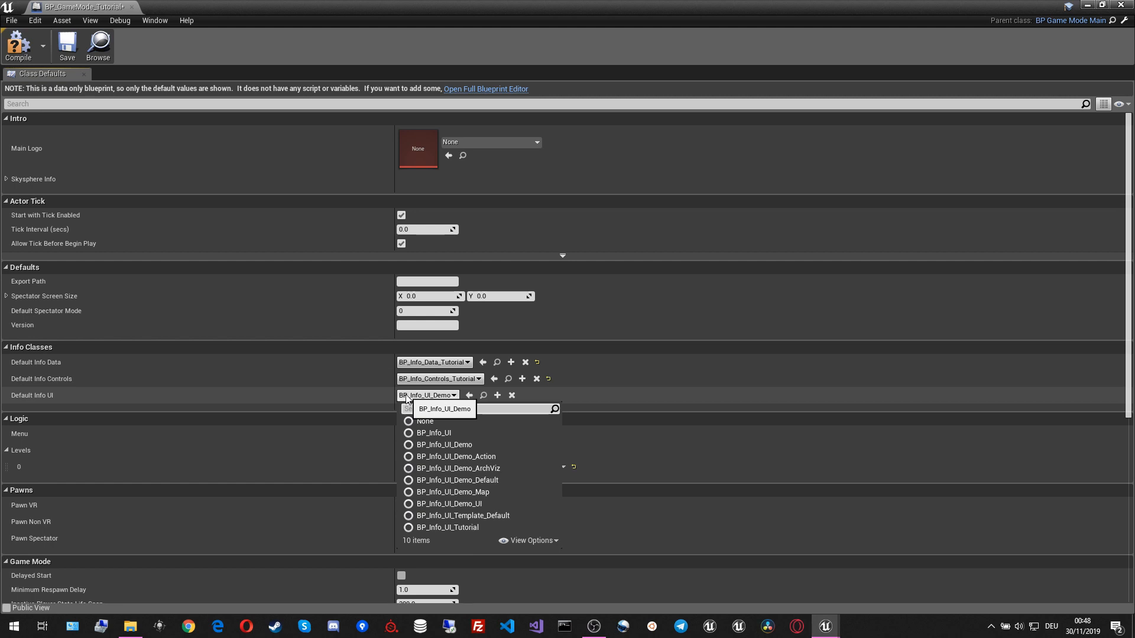
type("tuto")
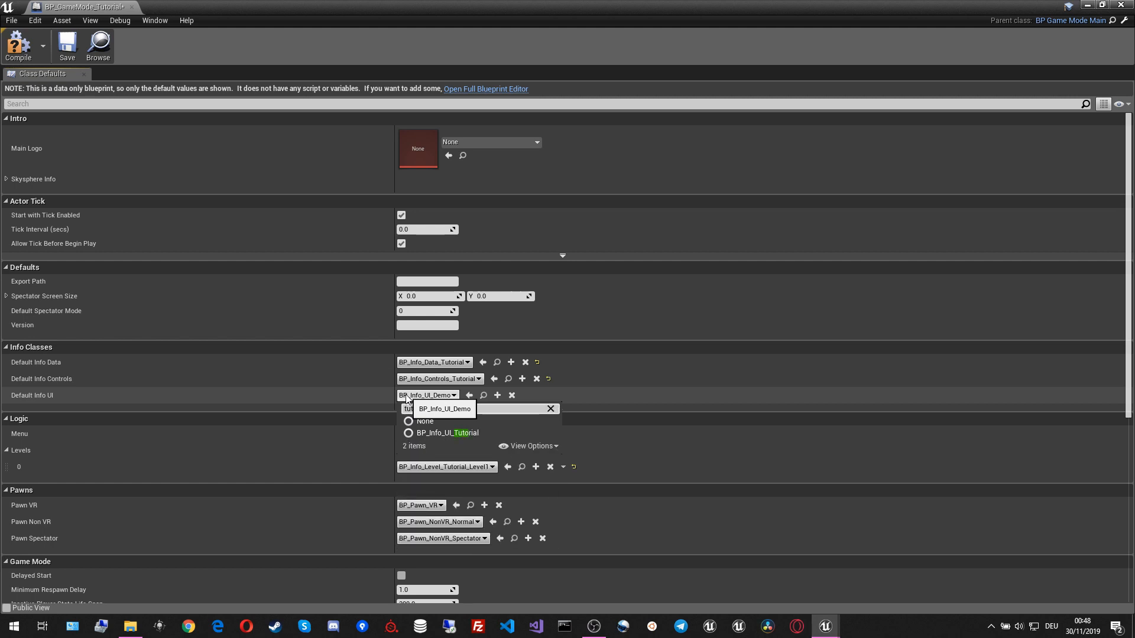
left_click(441, 434)
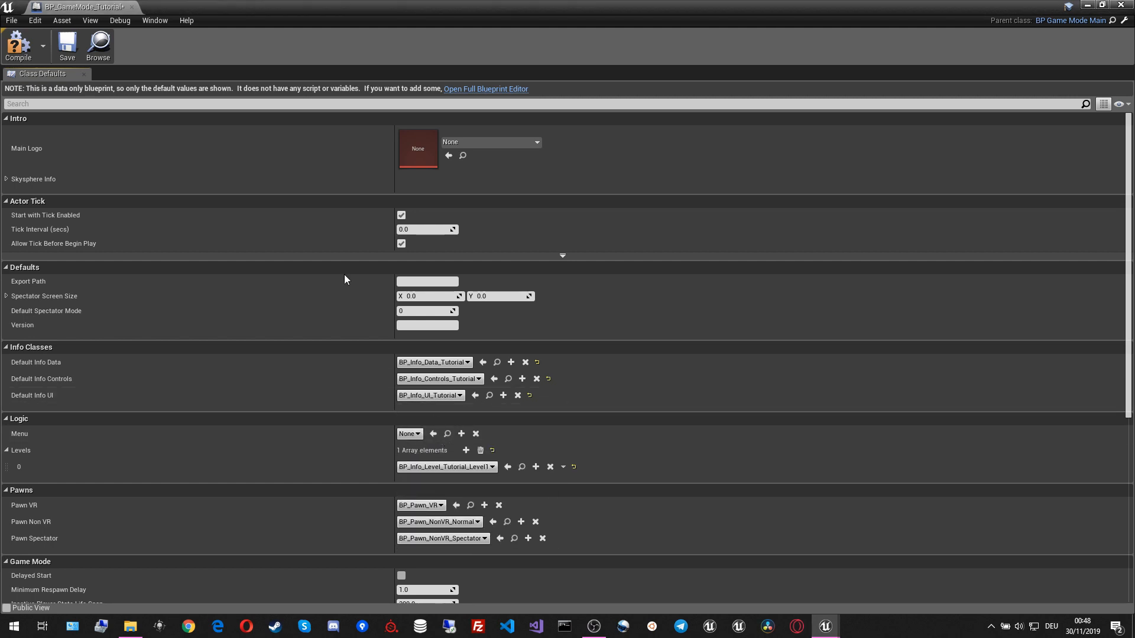
left_click(67, 46)
left_click(132, 7)
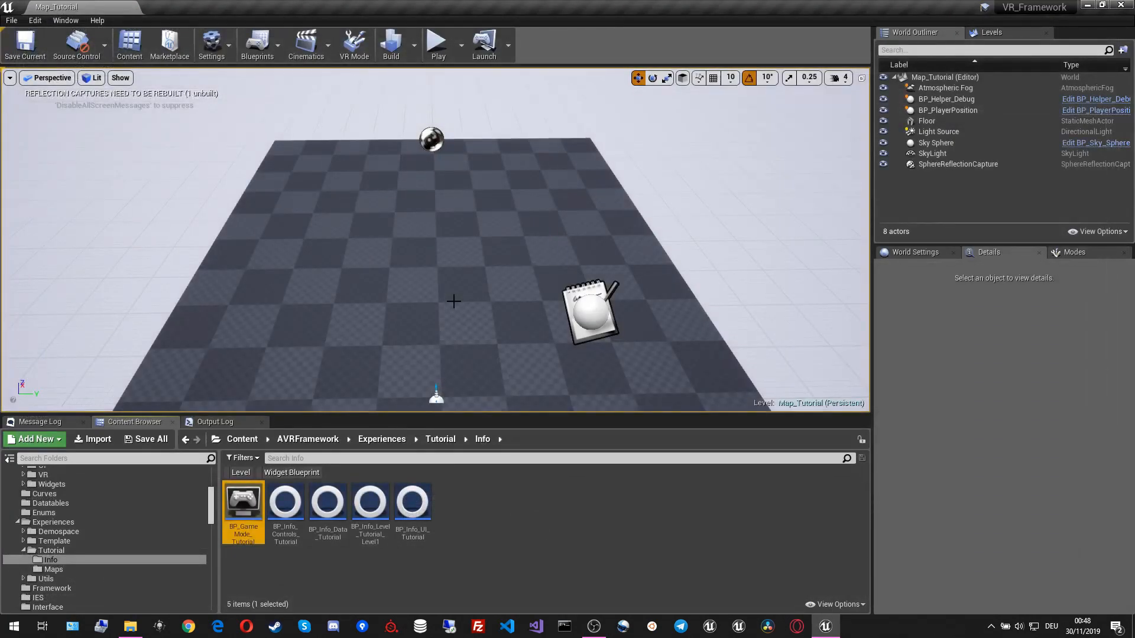
- Open BP_Info_Controls_Tutorial and examine its controller set, Controller Mesh Override options and Function Mapping
left_click(484, 552)
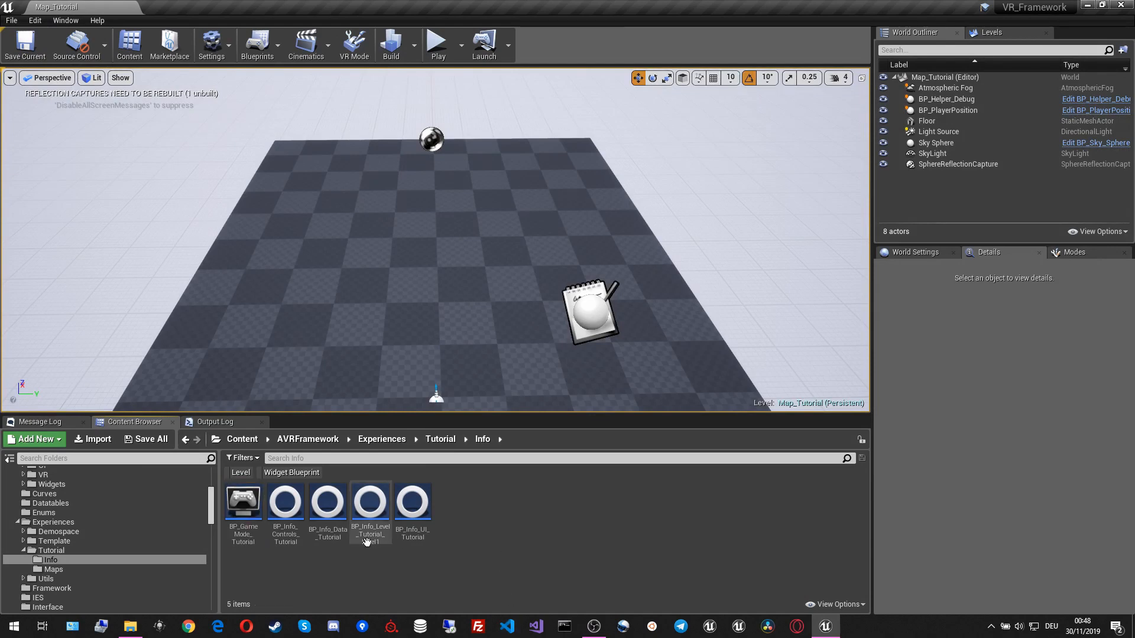
double_click(296, 525)
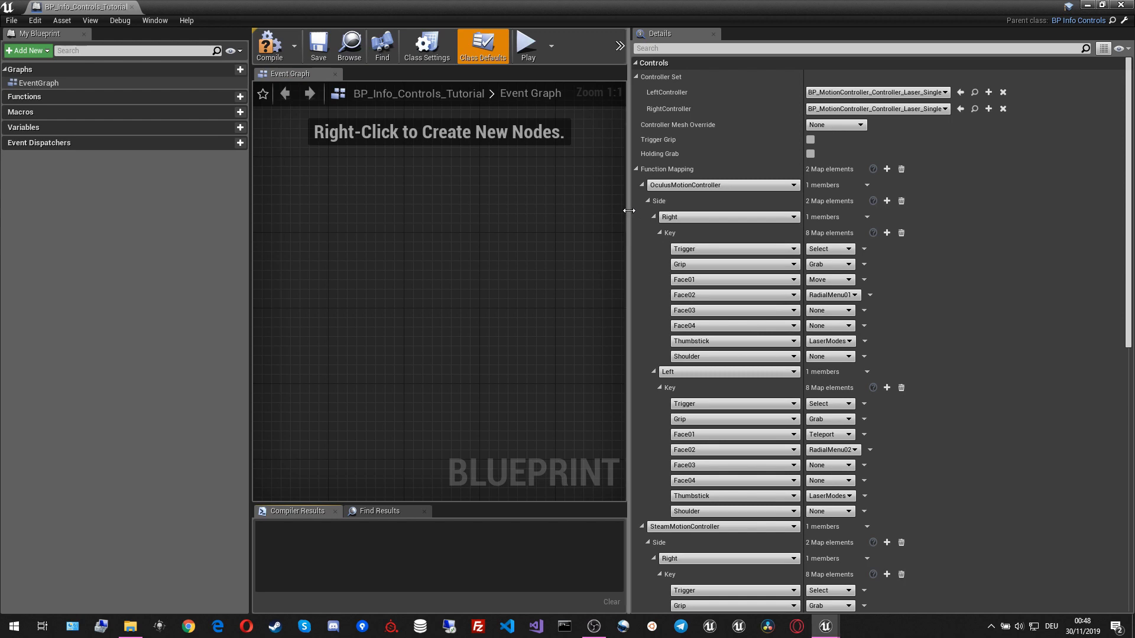
left_click_drag(628, 215, 578, 216)
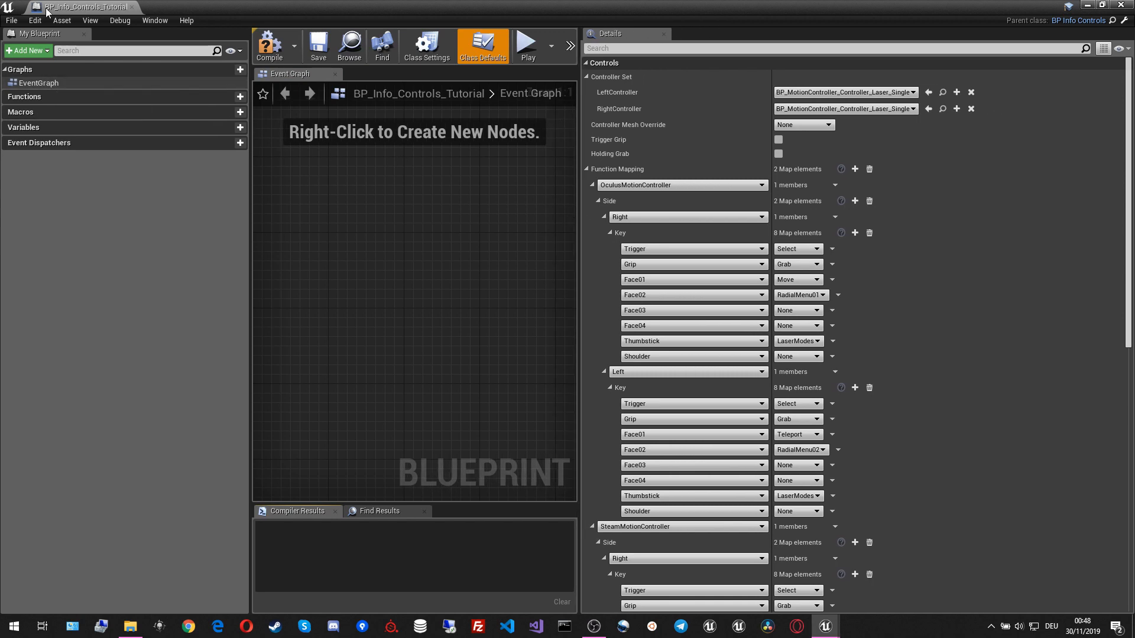
scroll(719, 188, "down", 6)
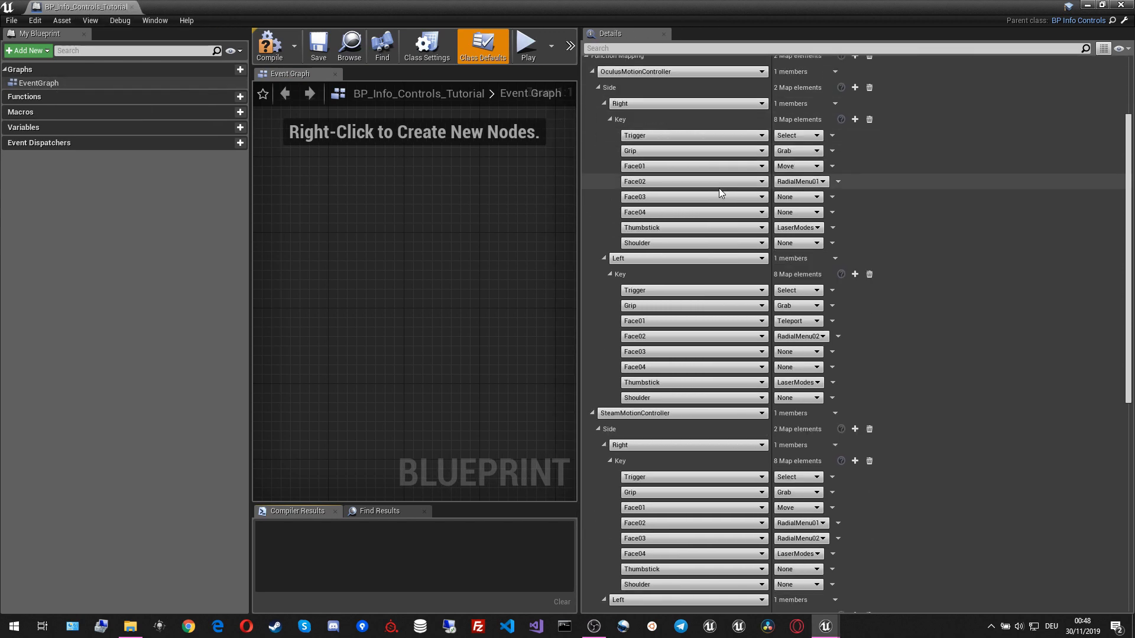
scroll(719, 188, "up", 6)
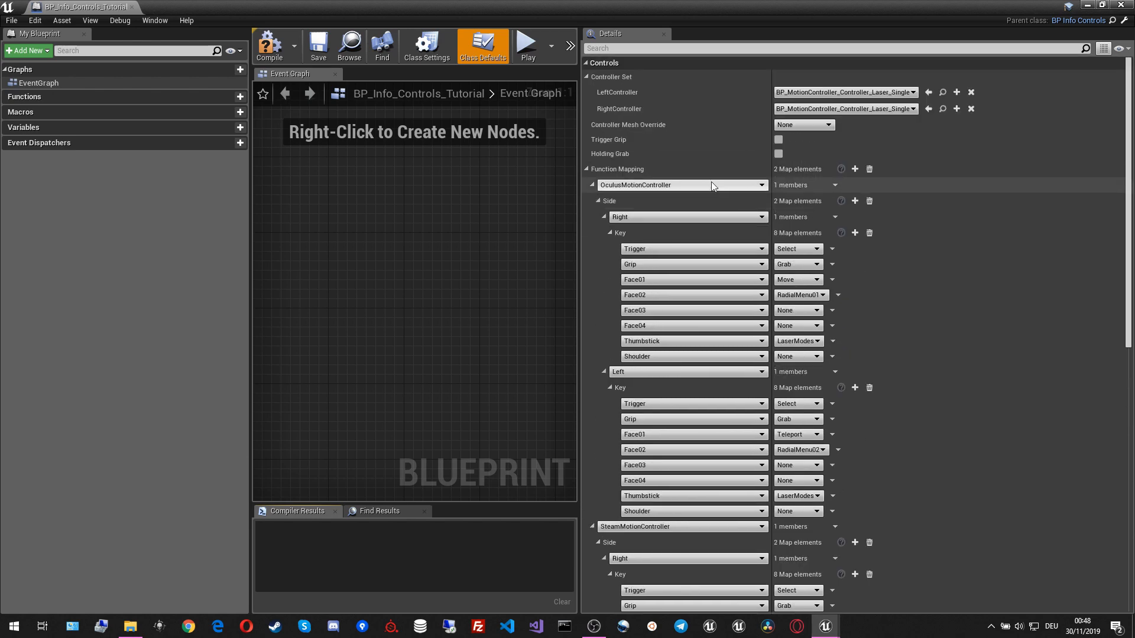
left_click(586, 169)
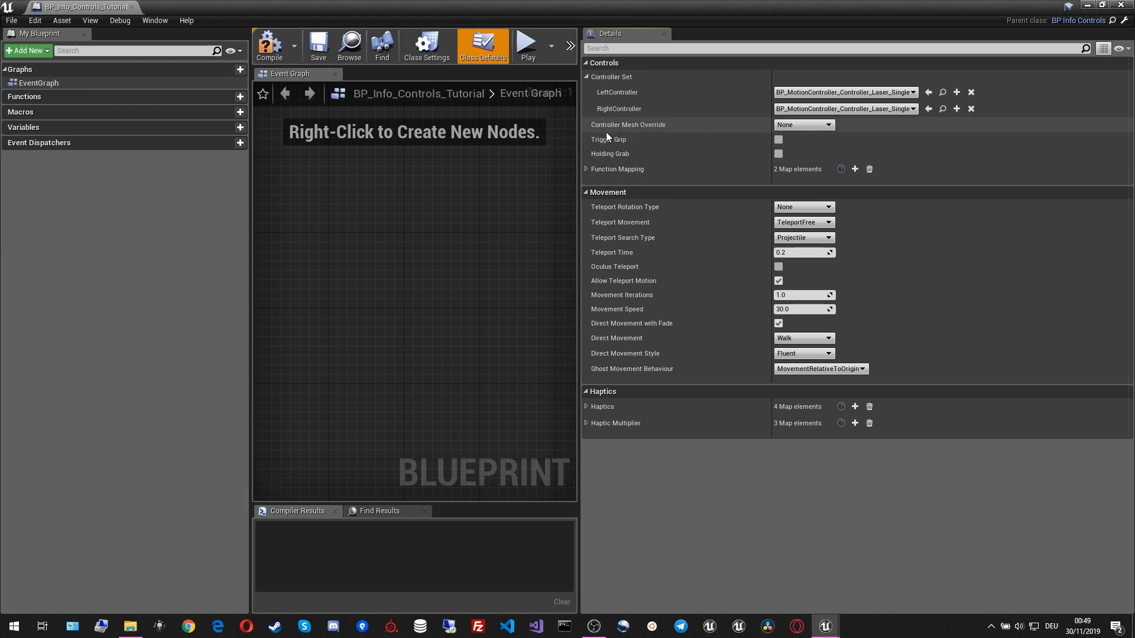
left_click(817, 129)
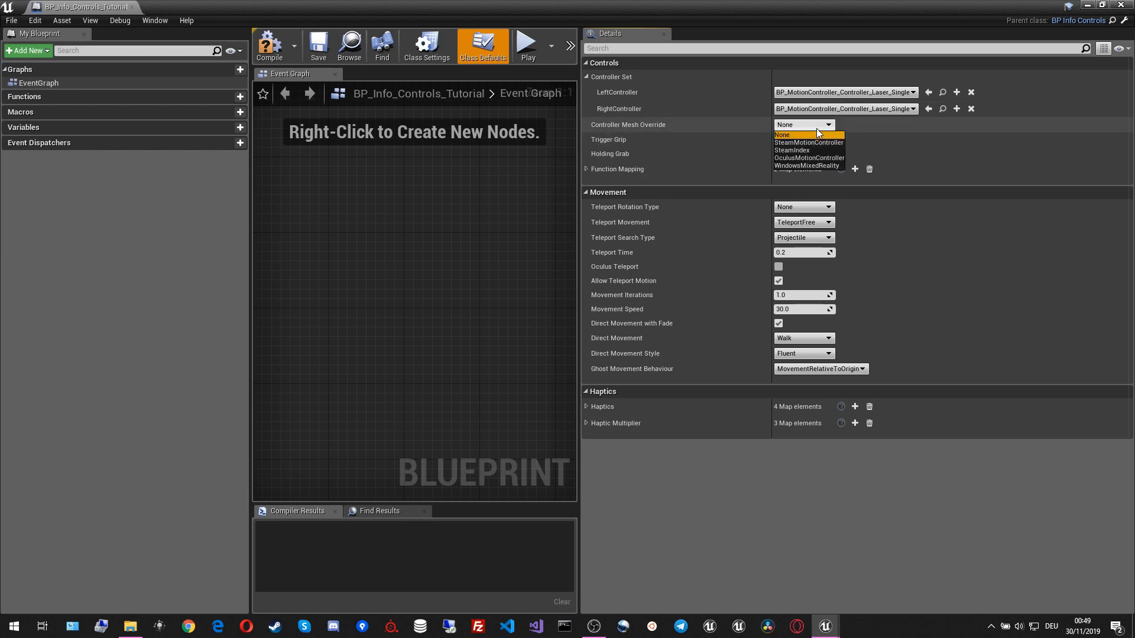
left_click(813, 128)
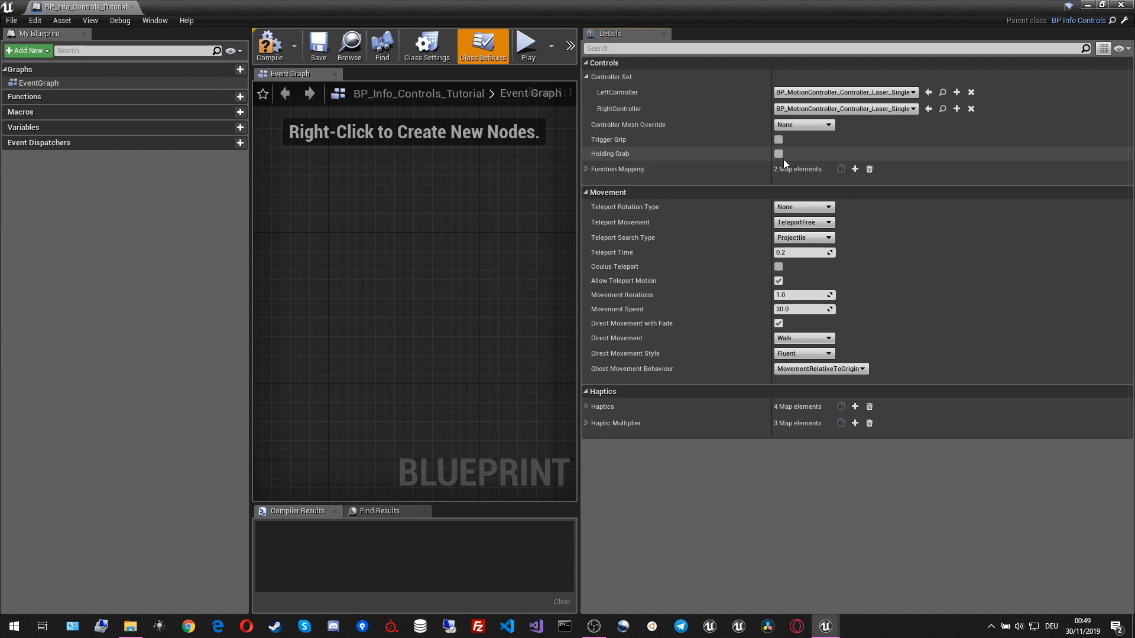
left_click(587, 169)
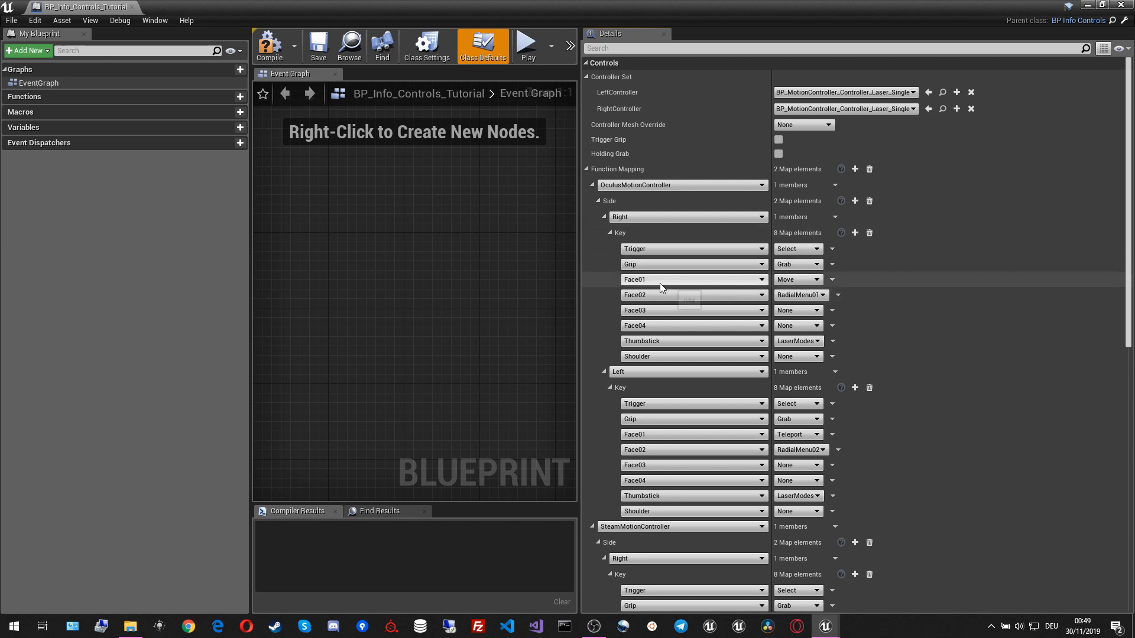
- Try mapping Face01 of the right OculusMotionController to Select, and reset that entry to its default
left_click(796, 285)
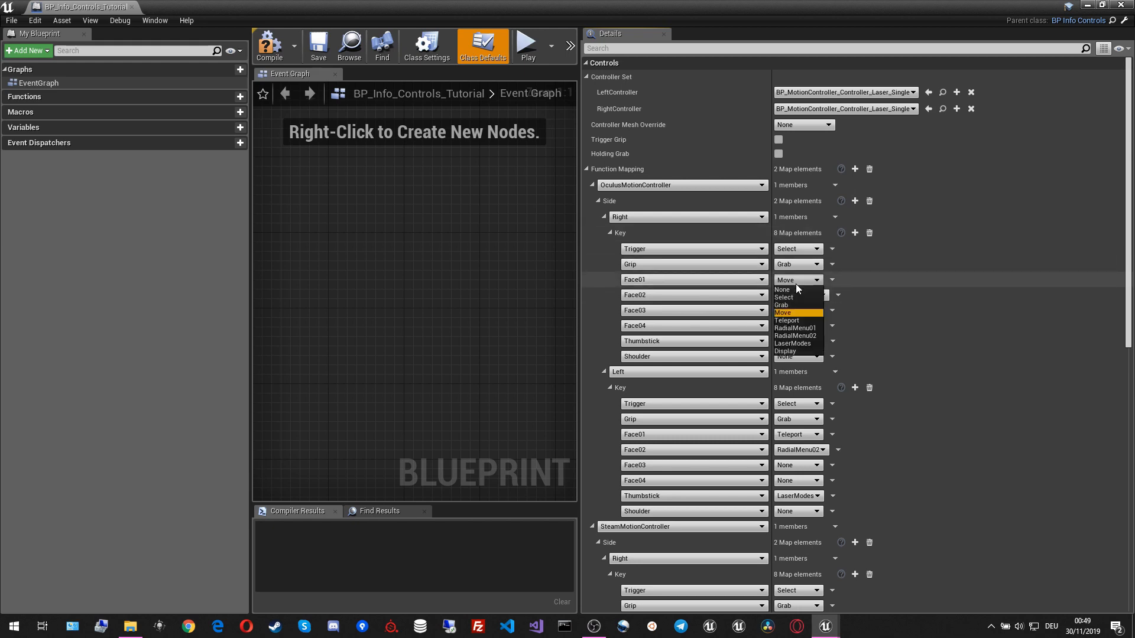
left_click(799, 285)
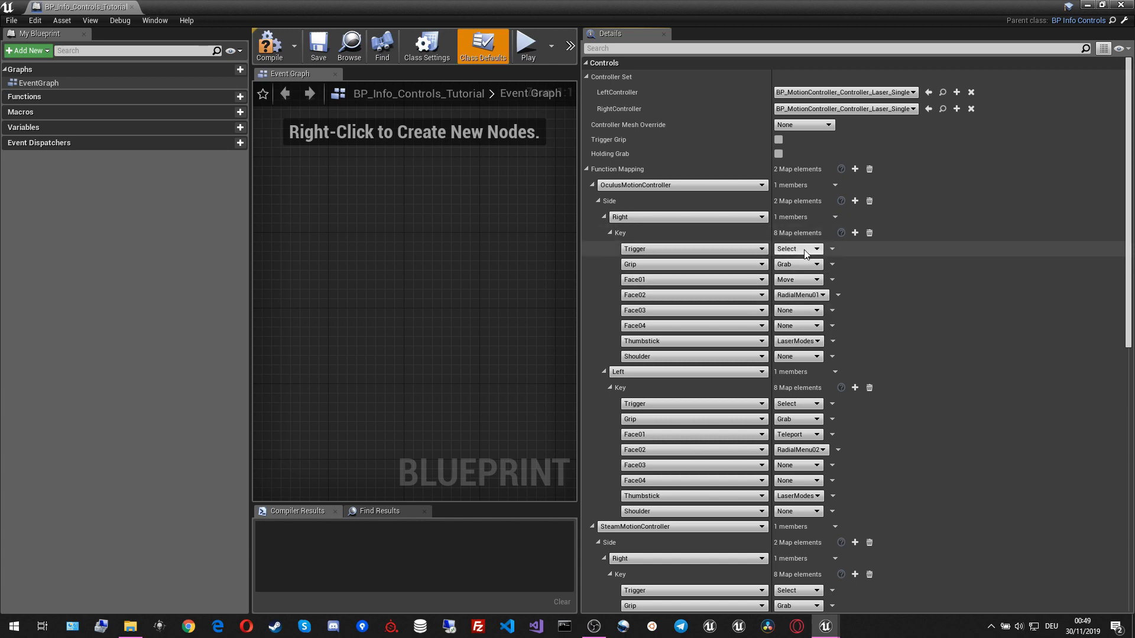
left_click(798, 280)
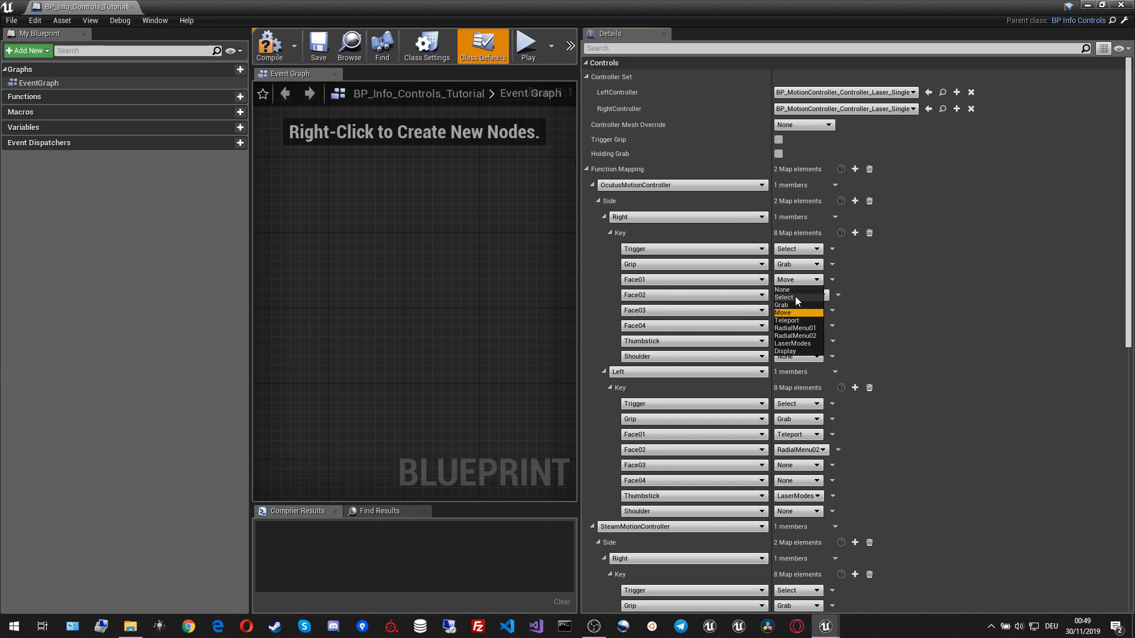
left_click(796, 297)
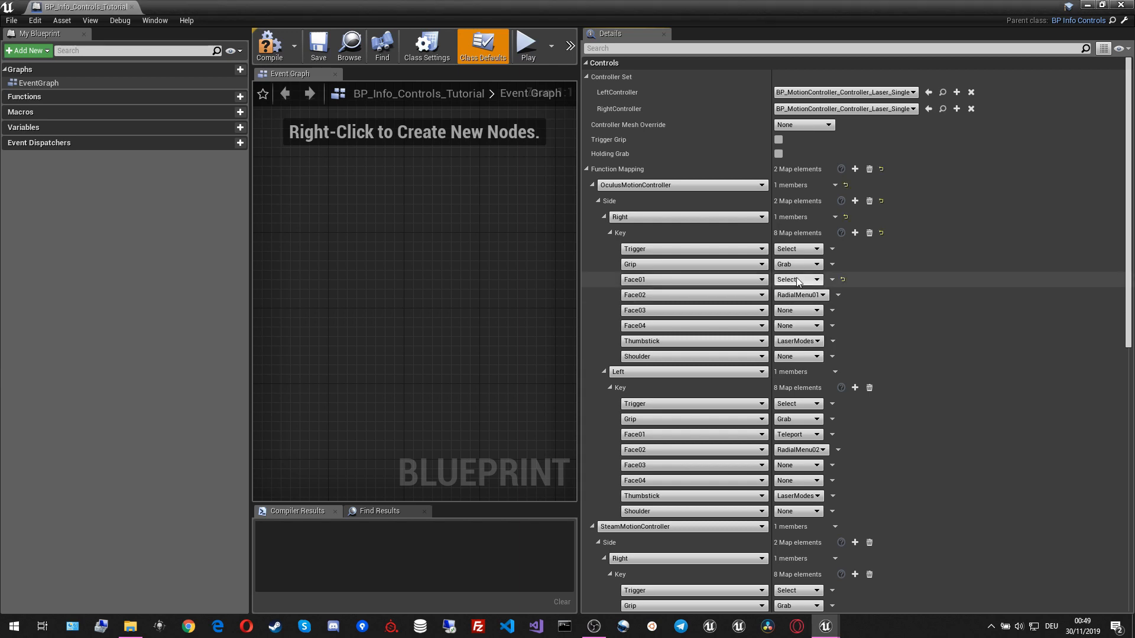
left_click(798, 280)
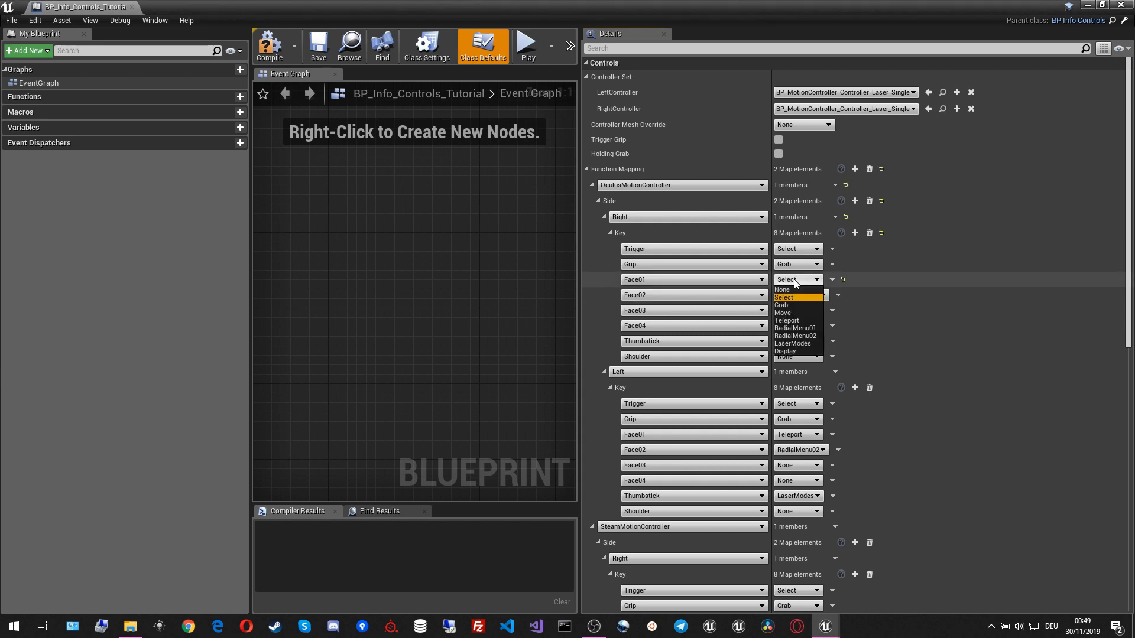
left_click(843, 279)
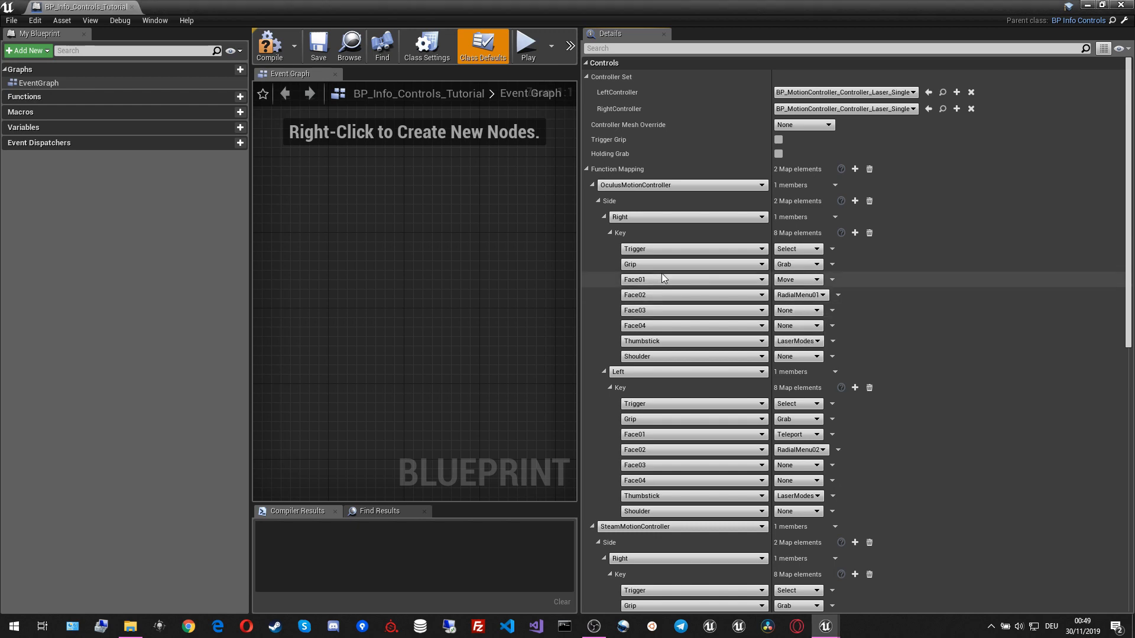
- Examine the SteamMotionController key mappings, the Movement settings and the Haptics entries of the controls class
scroll(707, 311, "down", 10)
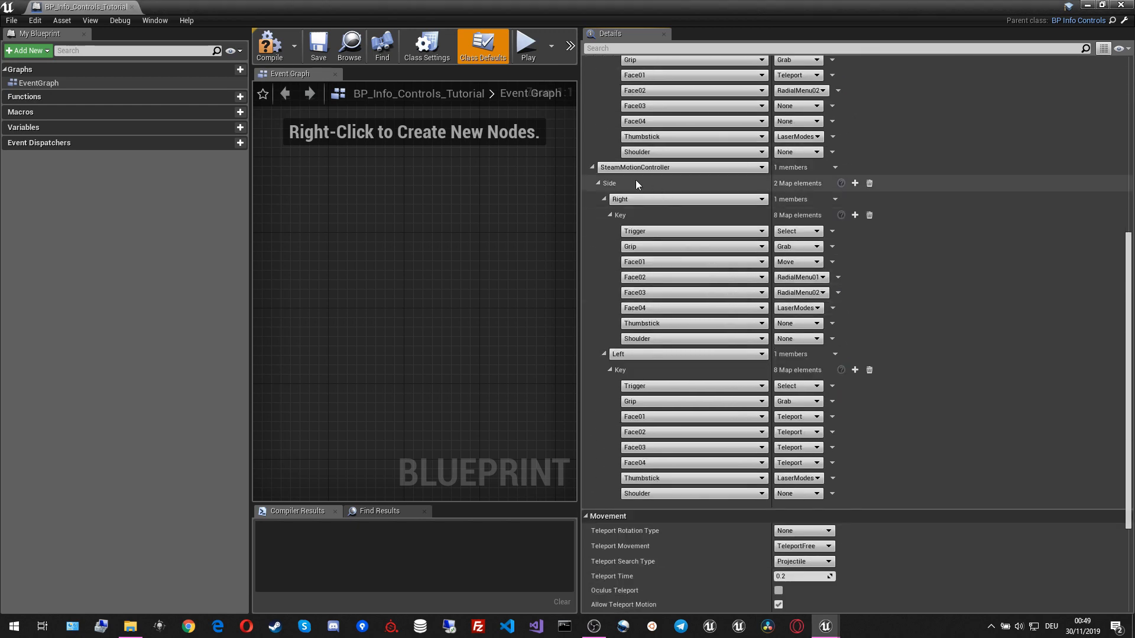
scroll(682, 171, "down", 1)
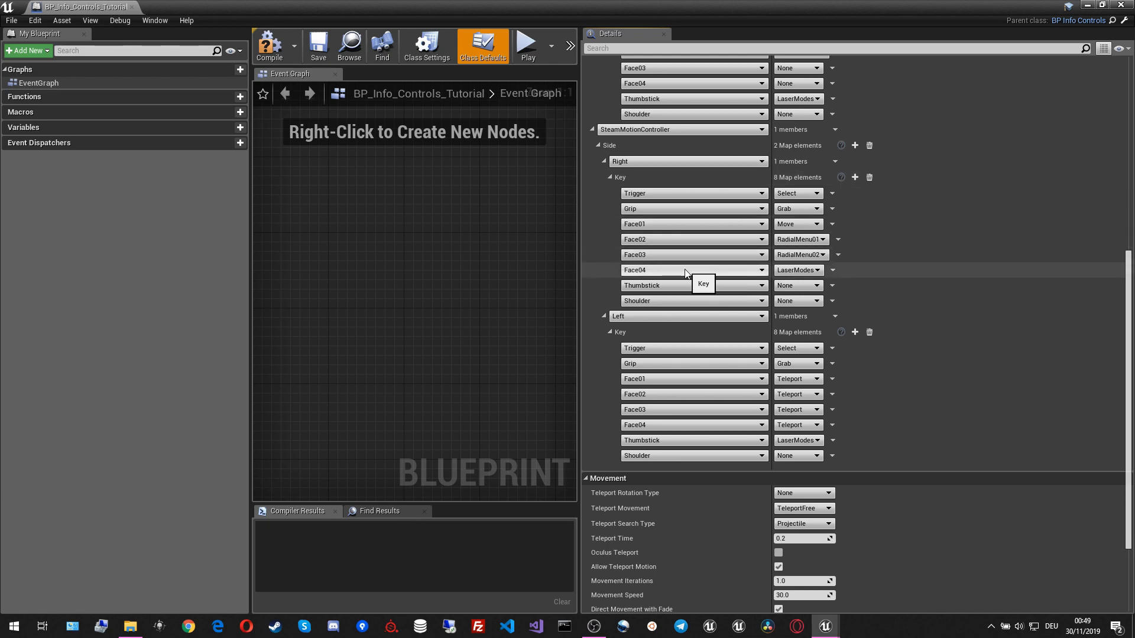
scroll(686, 270, "up", 5)
scroll(685, 270, "down", 6)
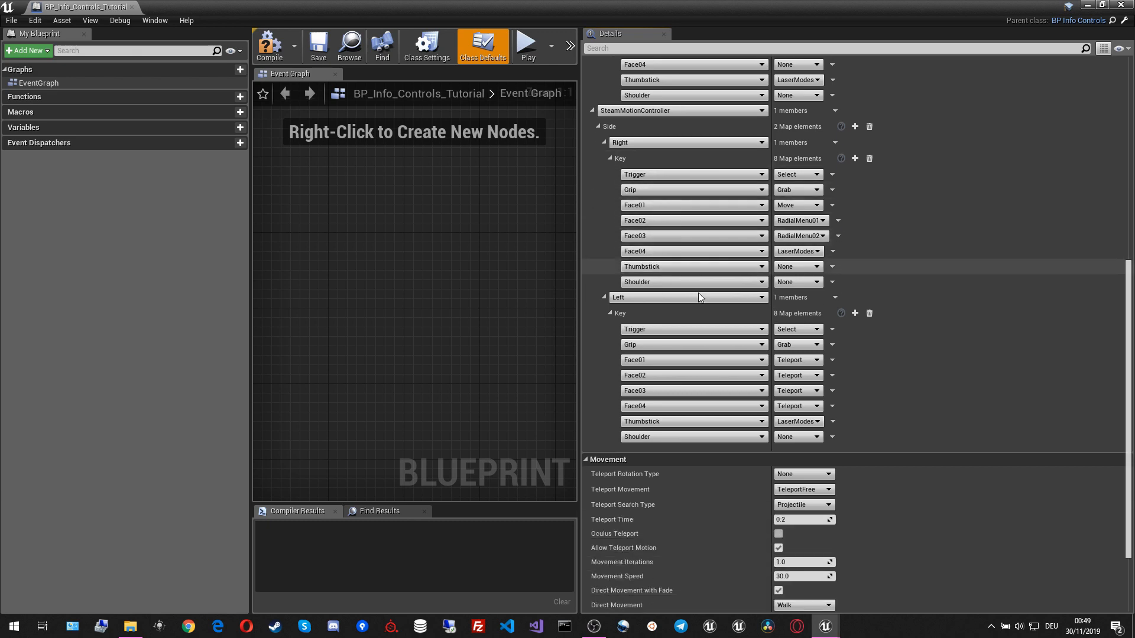
scroll(702, 318, "down", 5)
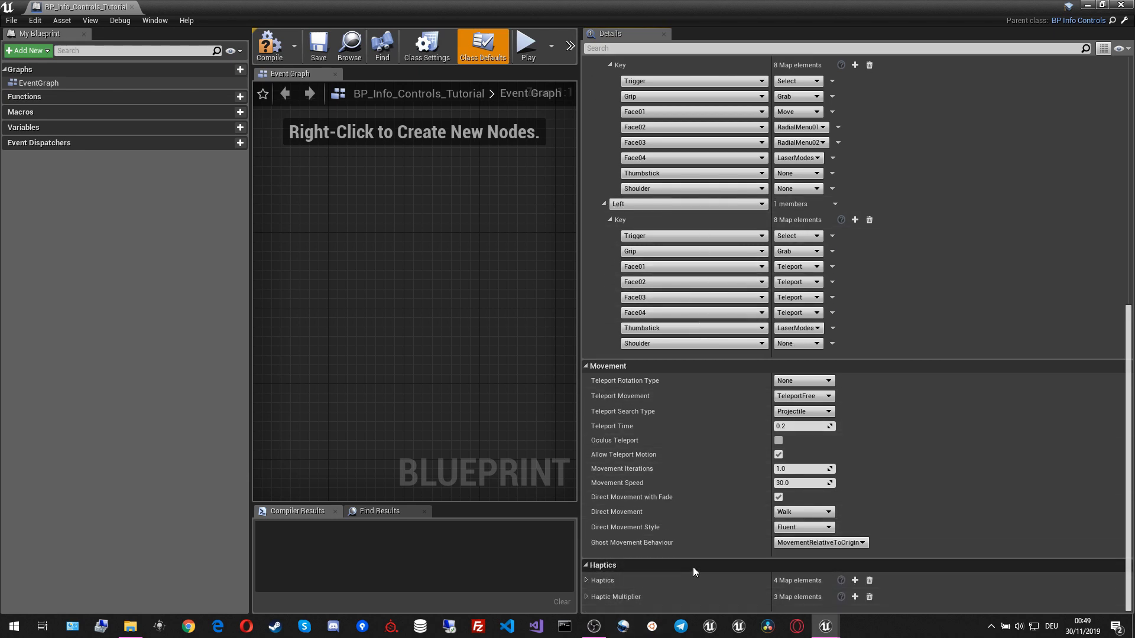
left_click(590, 581)
scroll(683, 534, "down", 3)
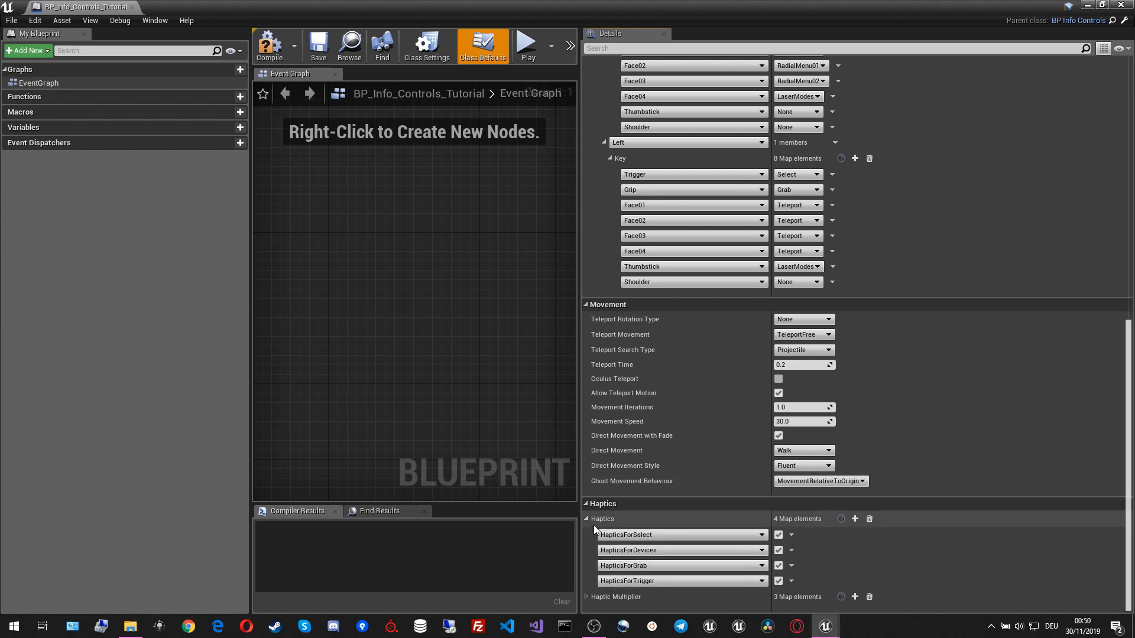
left_click(587, 519)
scroll(726, 470, "up", 6)
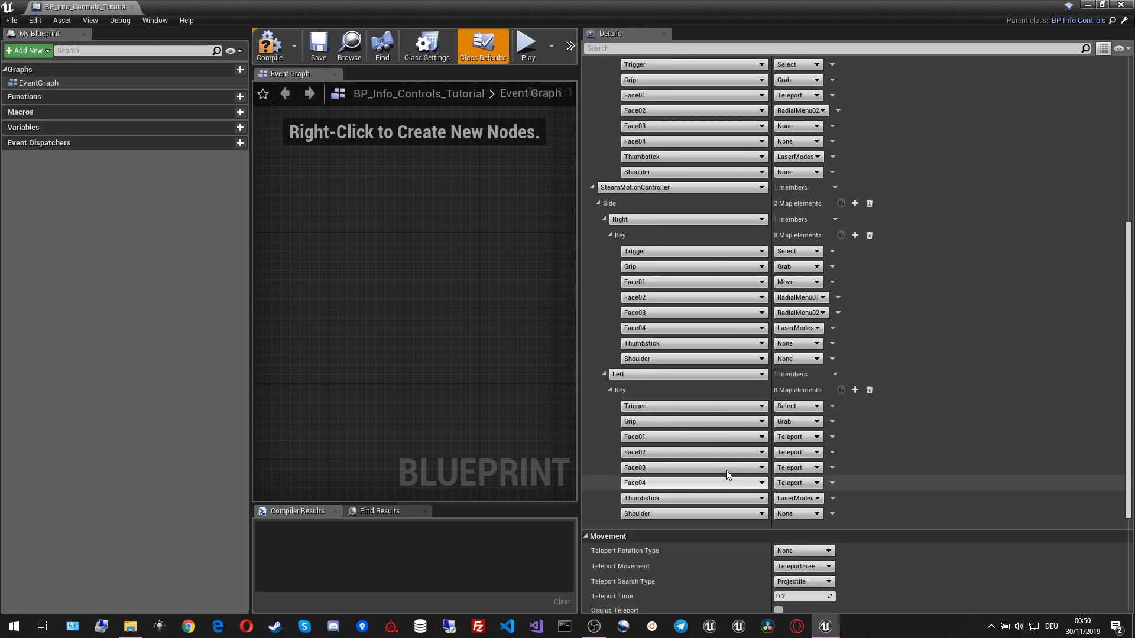
scroll(726, 470, "up", 15)
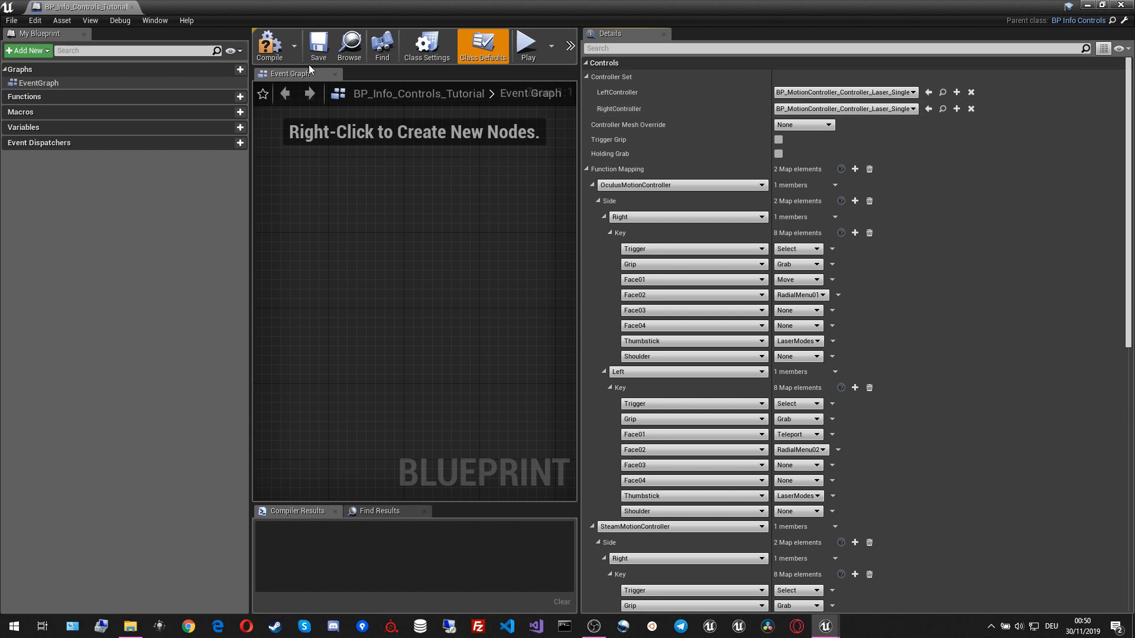
- Set both LeftController and RightController to BP_MotionController_Hands and compile BP_Info_Controls_Tutorial
left_click(267, 45)
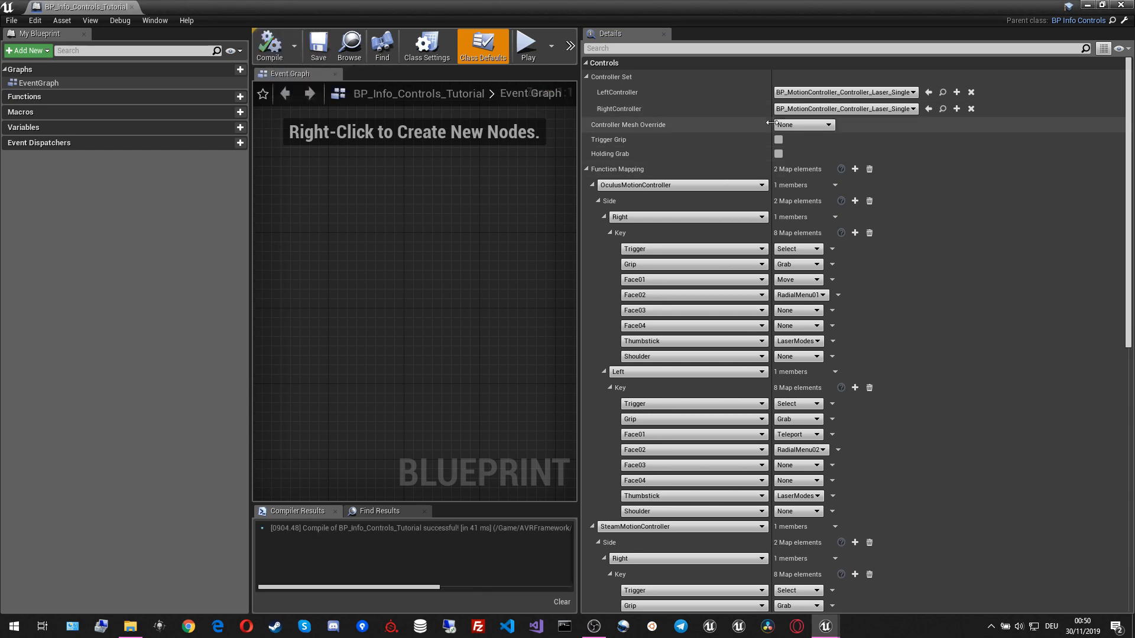
left_click(847, 93)
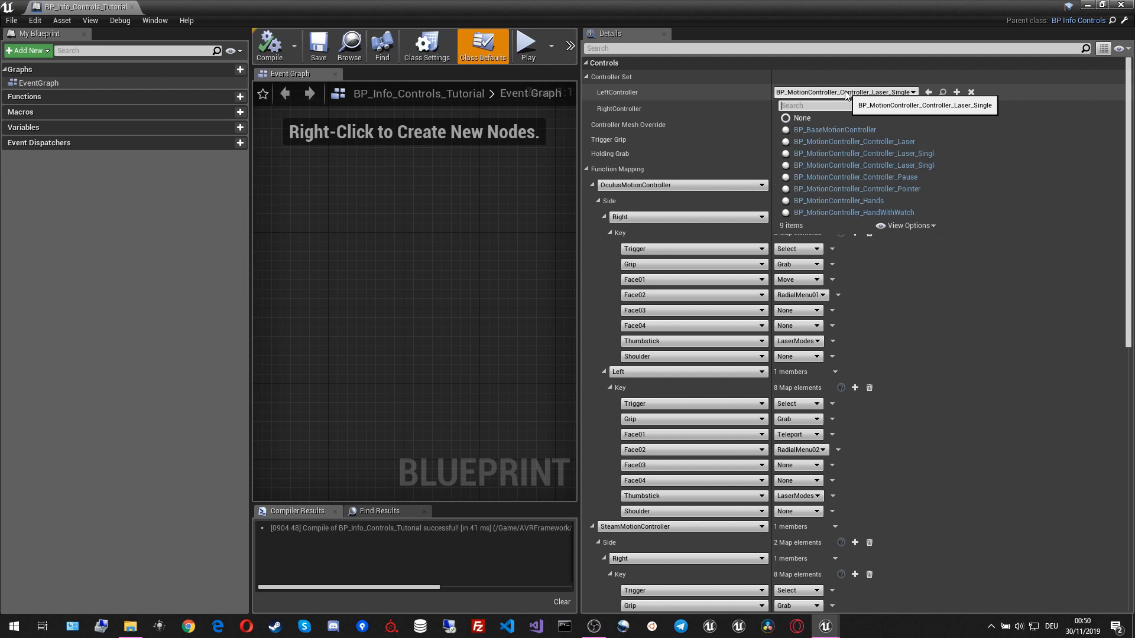
left_click(880, 201)
left_click(875, 110)
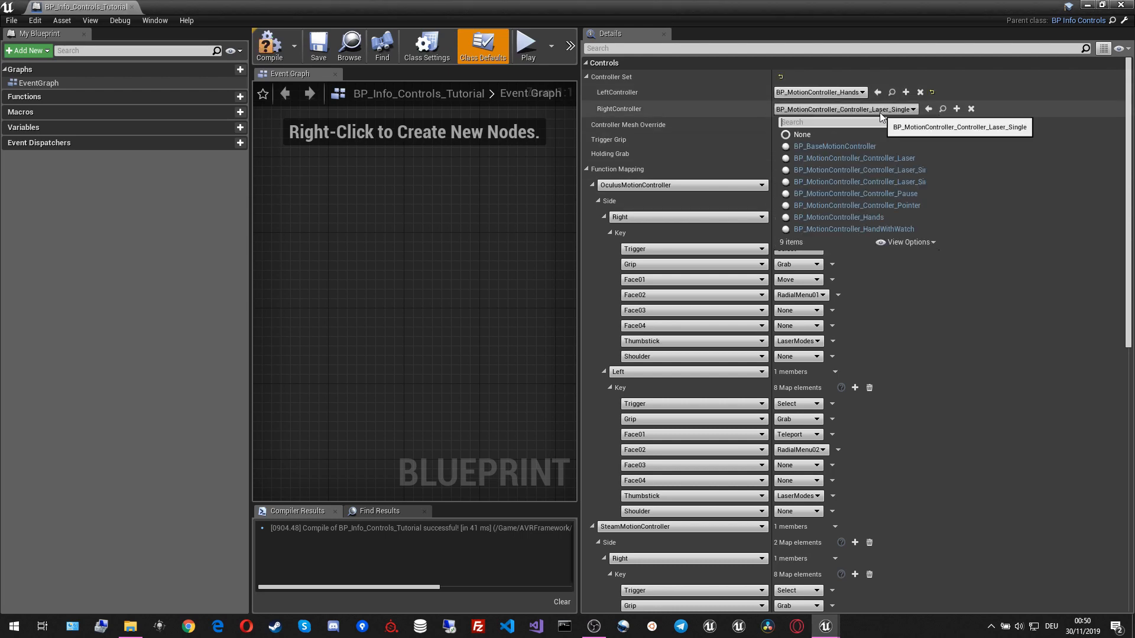
left_click(870, 218)
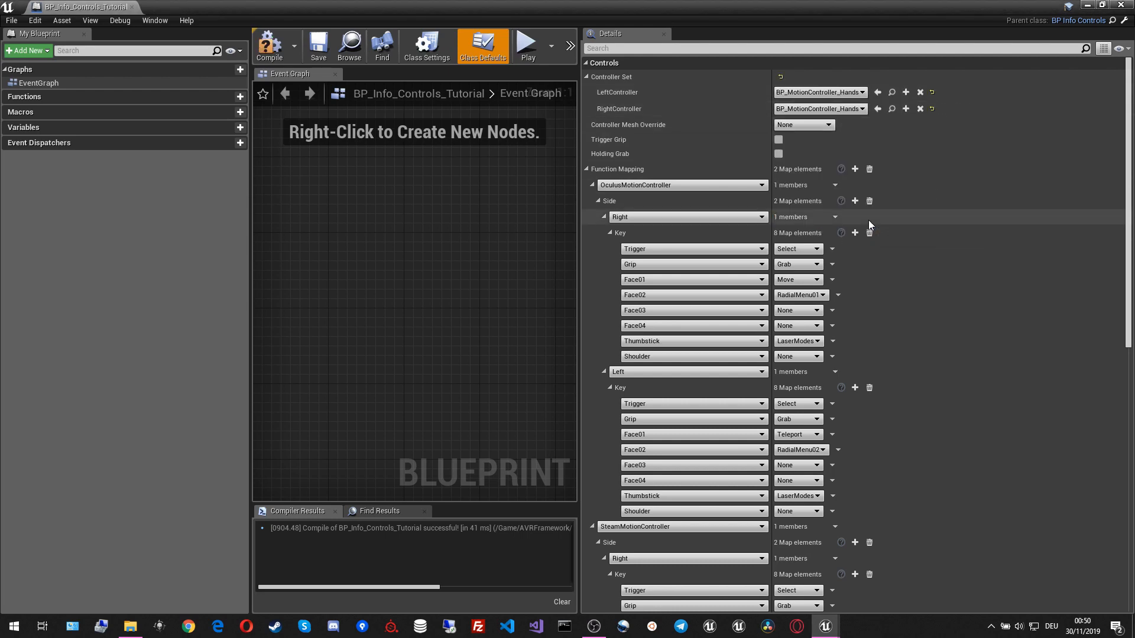
left_click(271, 47)
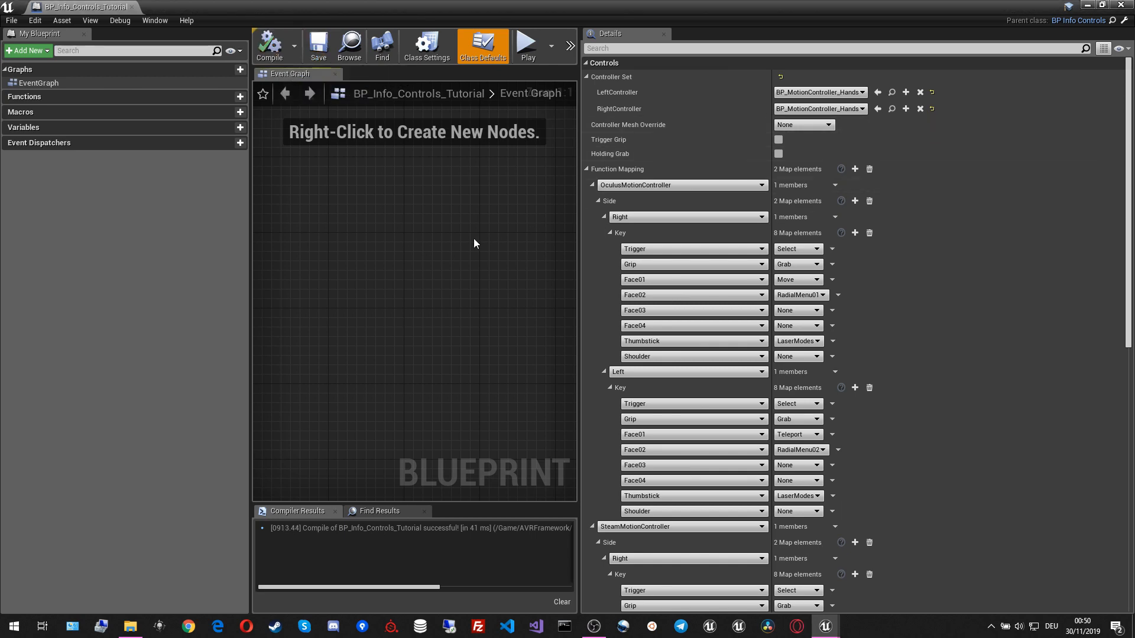
- Close the controls Blueprint and launch Map_Tutorial in VR Preview
left_click(132, 6)
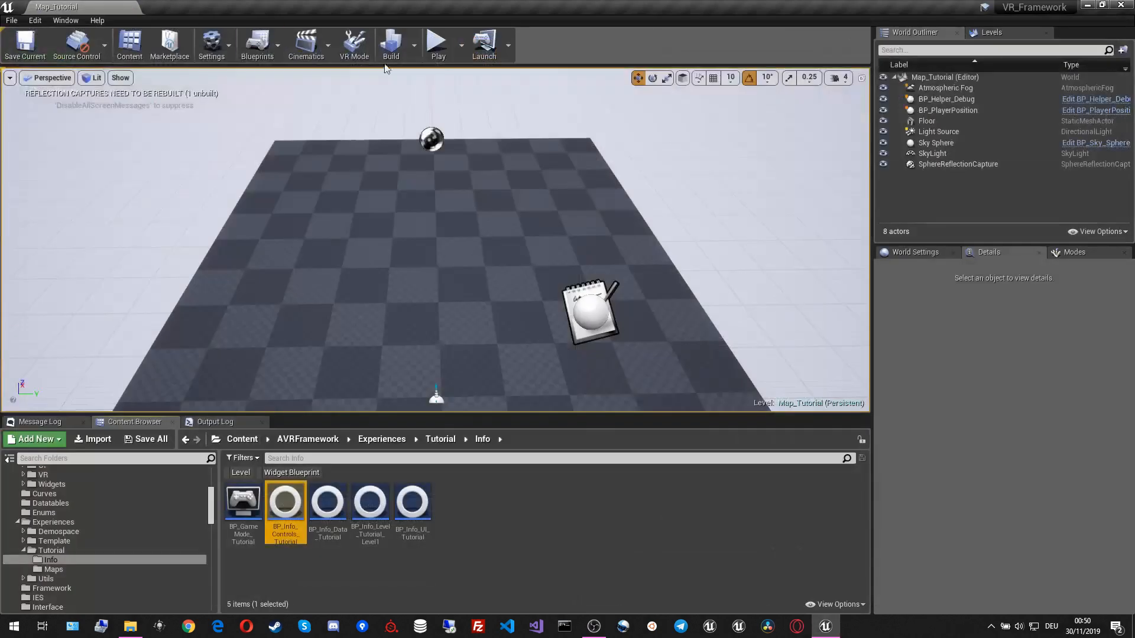
left_click(461, 52)
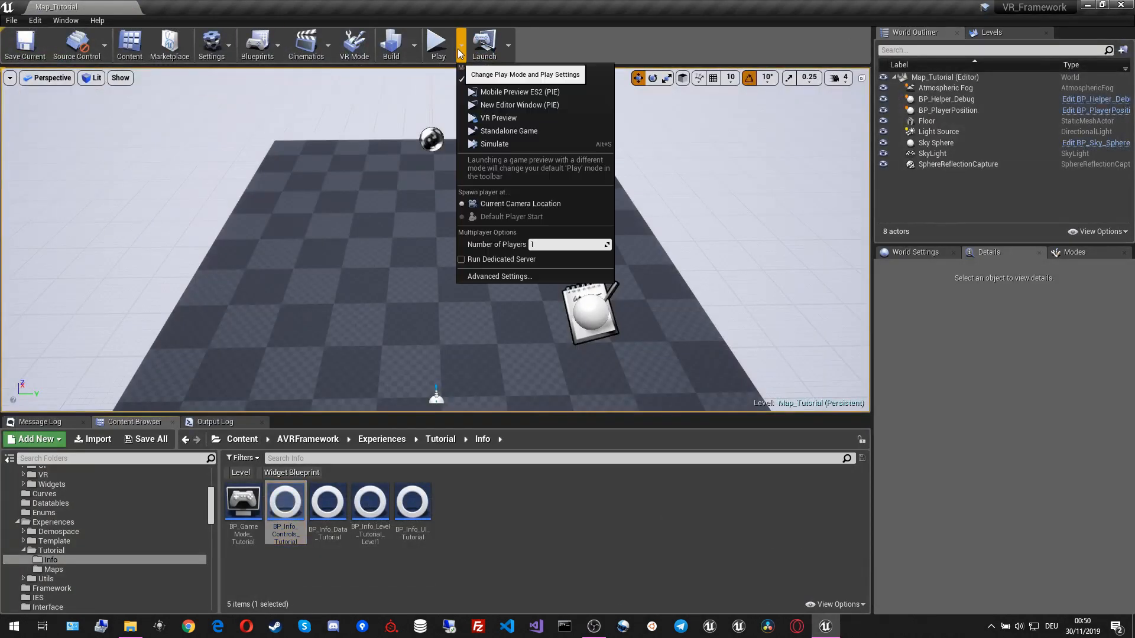
left_click(491, 119)
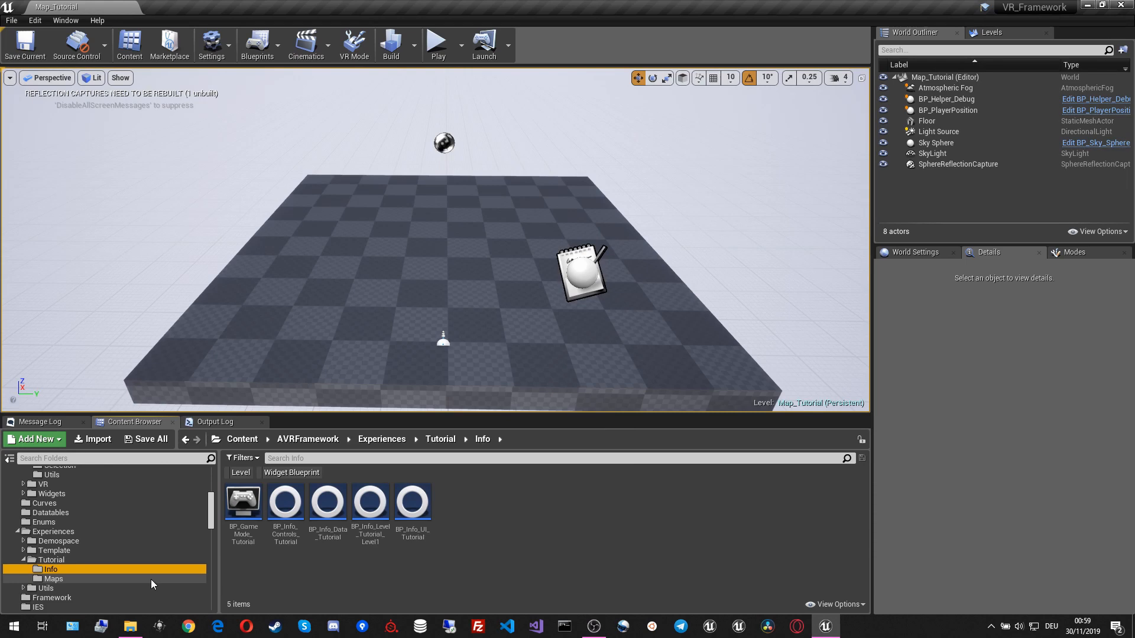
- Create a new level from the template with a floor and sky, and delete its Player Start
left_click(8, 20)
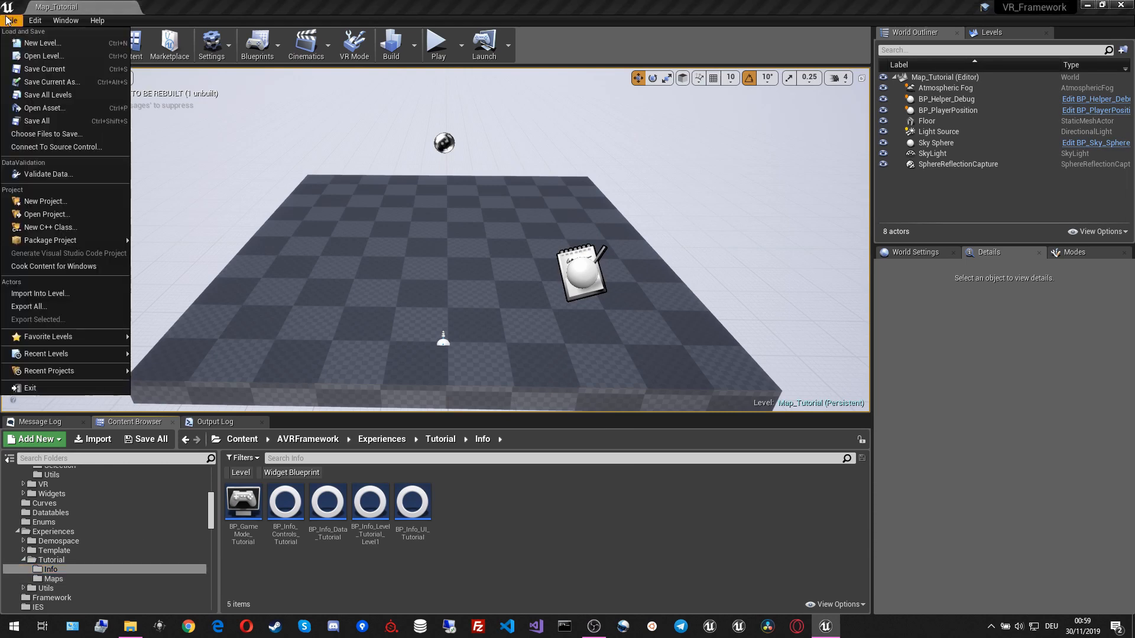
left_click(36, 41)
left_click(491, 267)
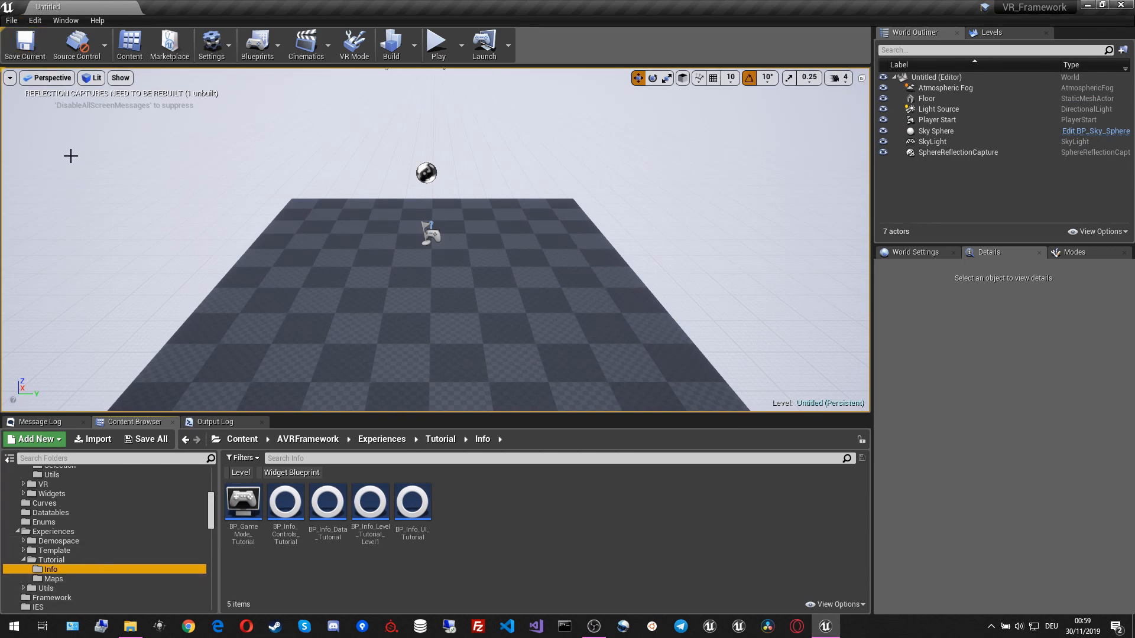
left_click(432, 235)
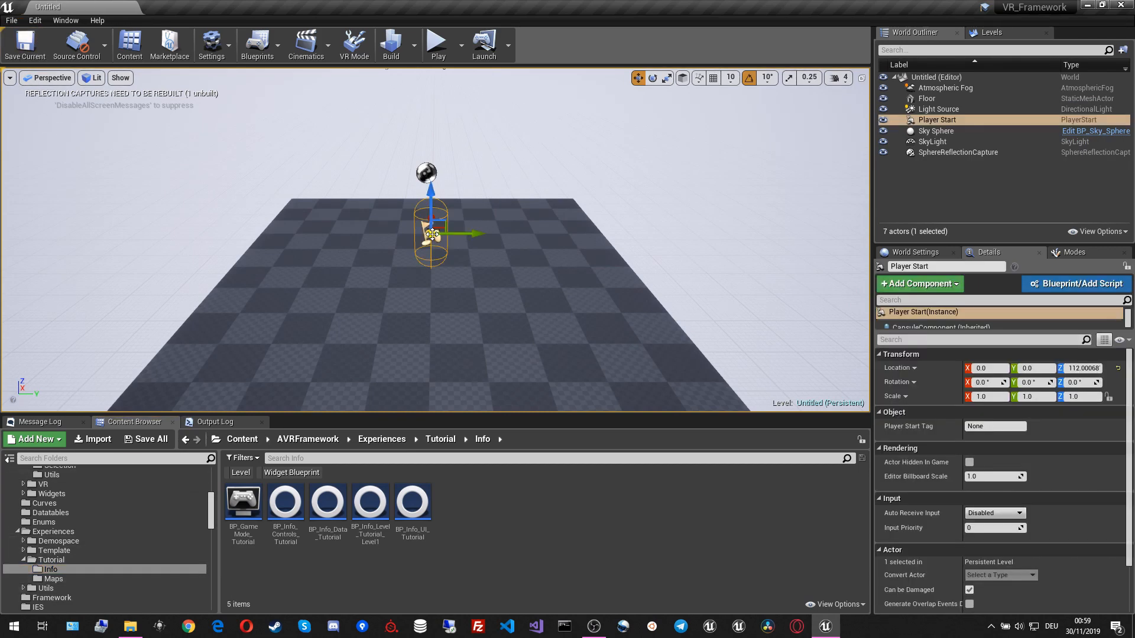
key("Delete")
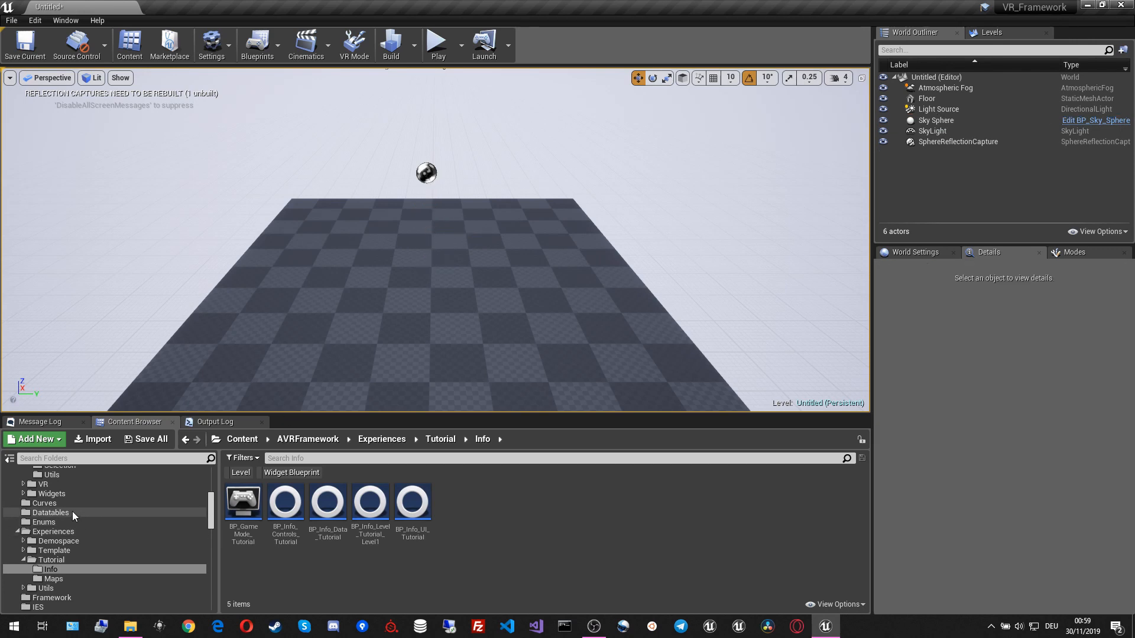
- Find BP_PlayerPosition in the Blueprints folder and place it on the floor at about X -345, Y -26, Z 20
scroll(72, 512, "up", 5)
left_click(48, 522)
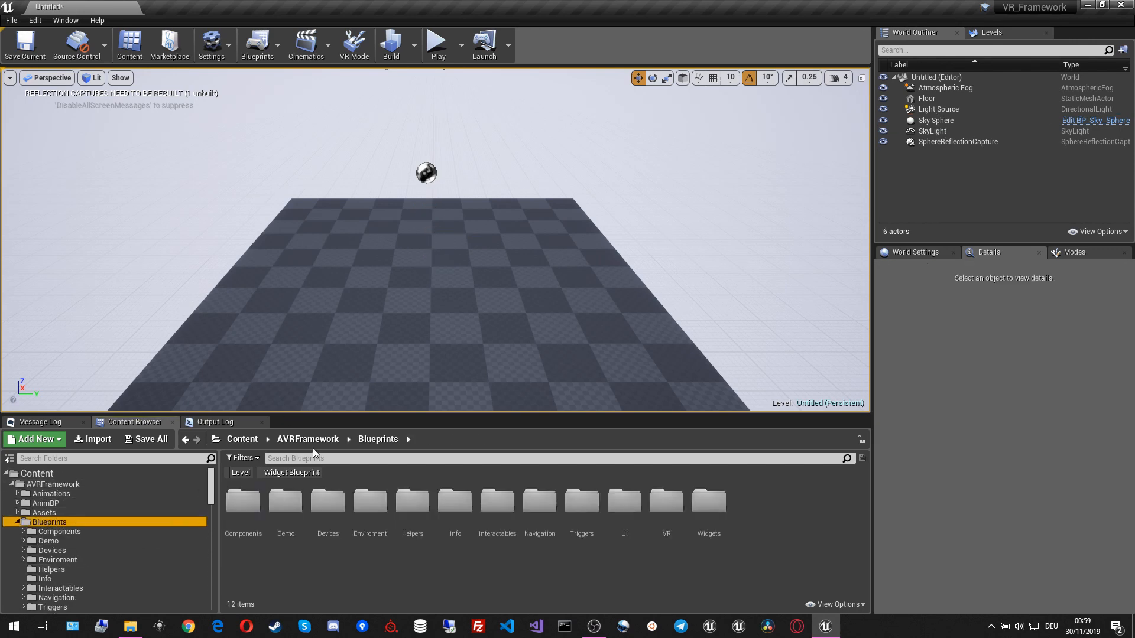
left_click(299, 456)
type("pla")
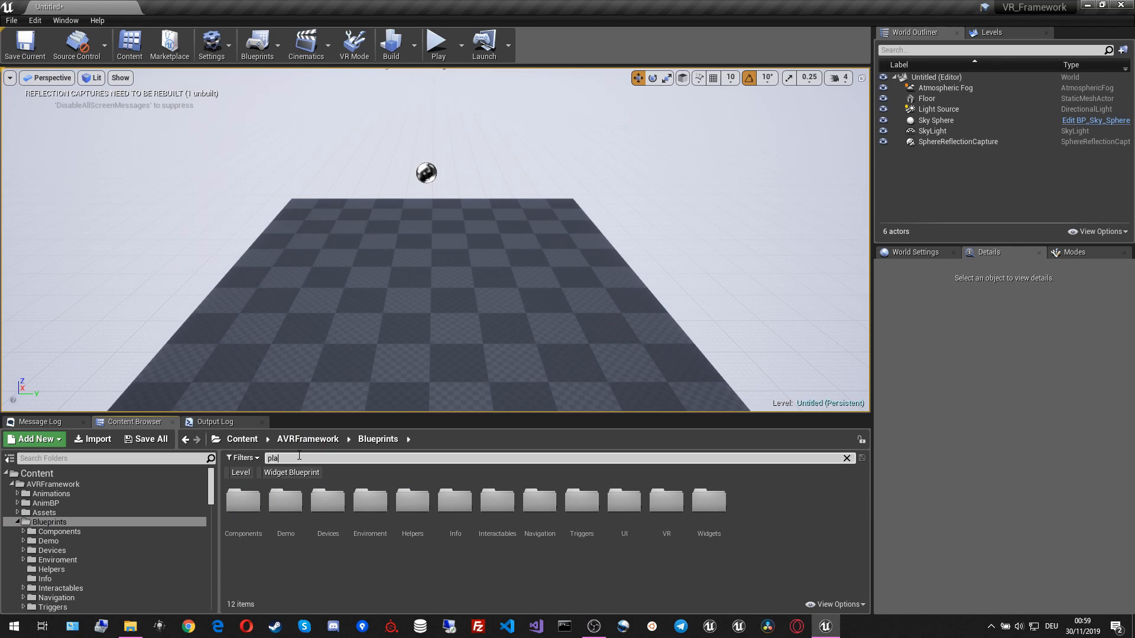
type("yer")
left_click(411, 556)
left_click_drag(243, 506, 416, 359)
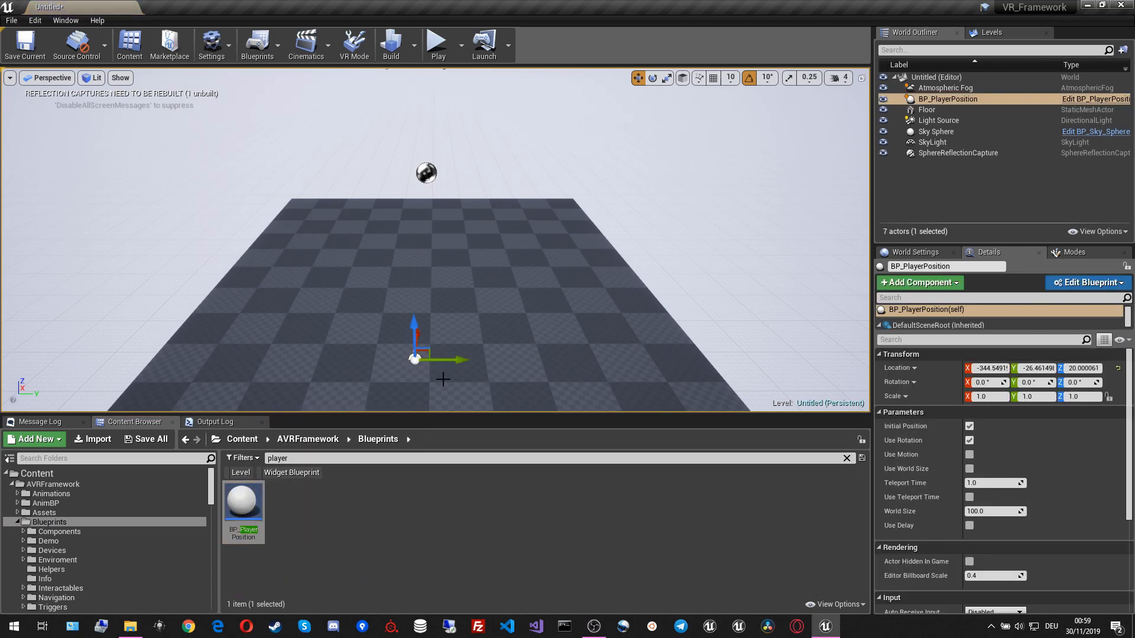
right_click_drag(443, 379, 491, 396)
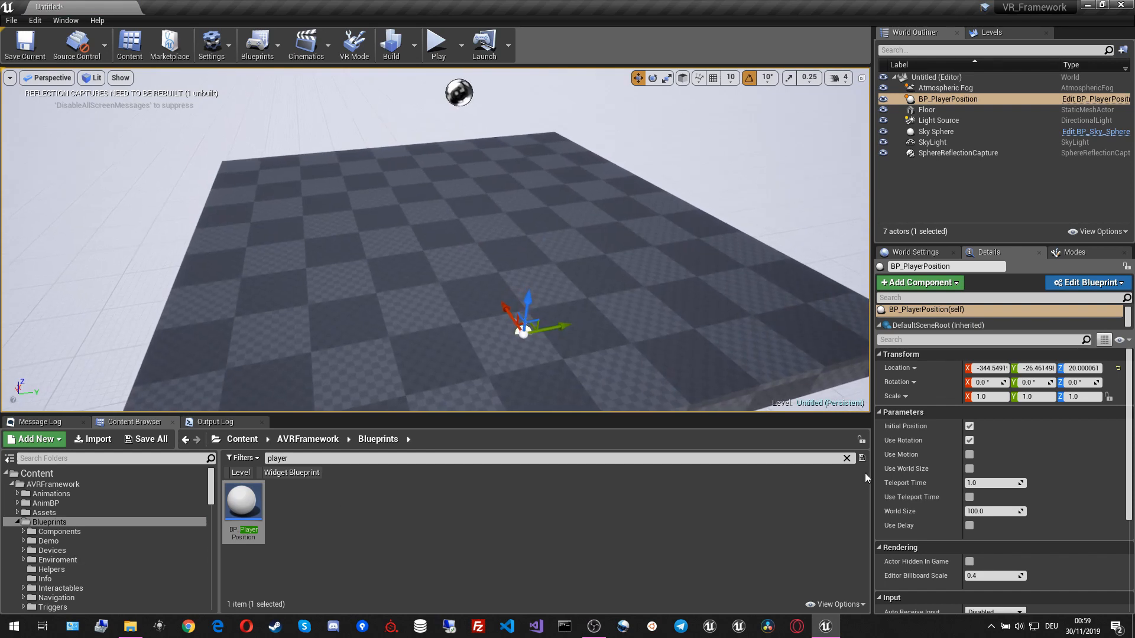
left_click(846, 459)
- Place BP_Menu from the Blueprints/UI/Panel folder in the level at about X 228, Y -13
scroll(88, 546, "down", 2)
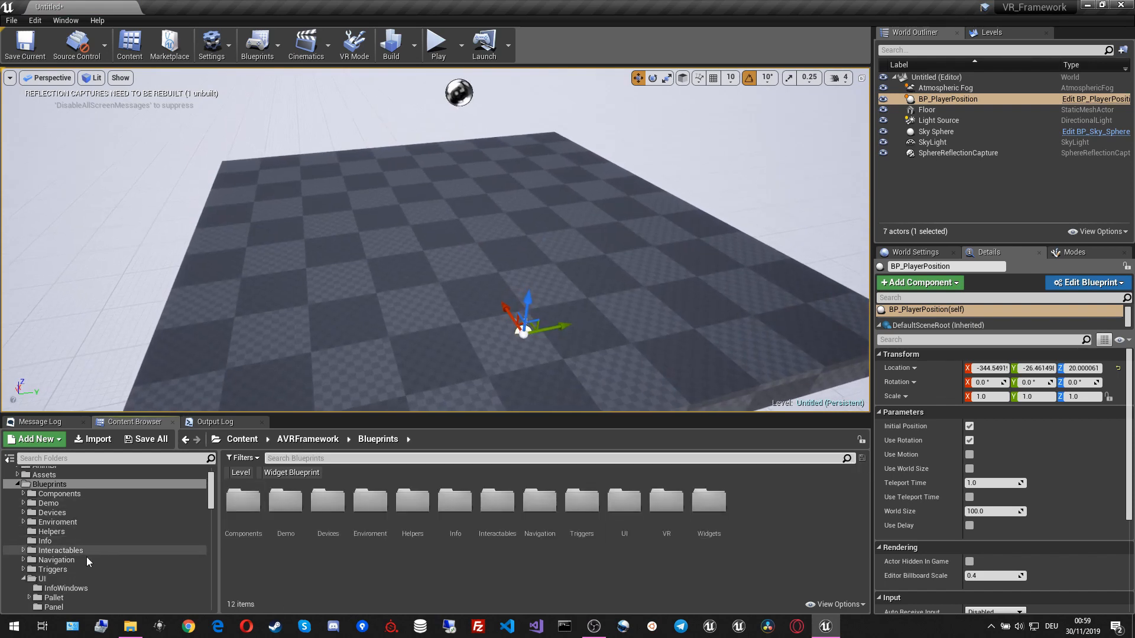
double_click(62, 582)
scroll(122, 559, "down", 2)
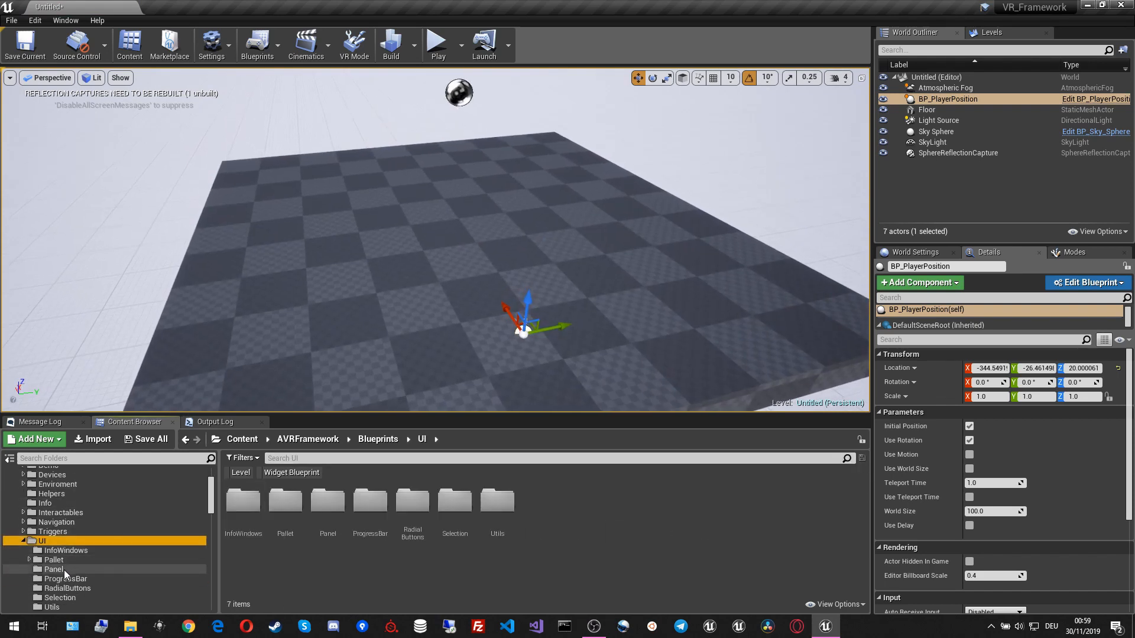
left_click(64, 570)
left_click_drag(243, 502, 423, 176)
right_click_drag(423, 176, 328, 197)
- Rotate BP_Menu to about 180° around Z and move it to a height of about Z 70
left_click_drag(327, 198, 324, 131)
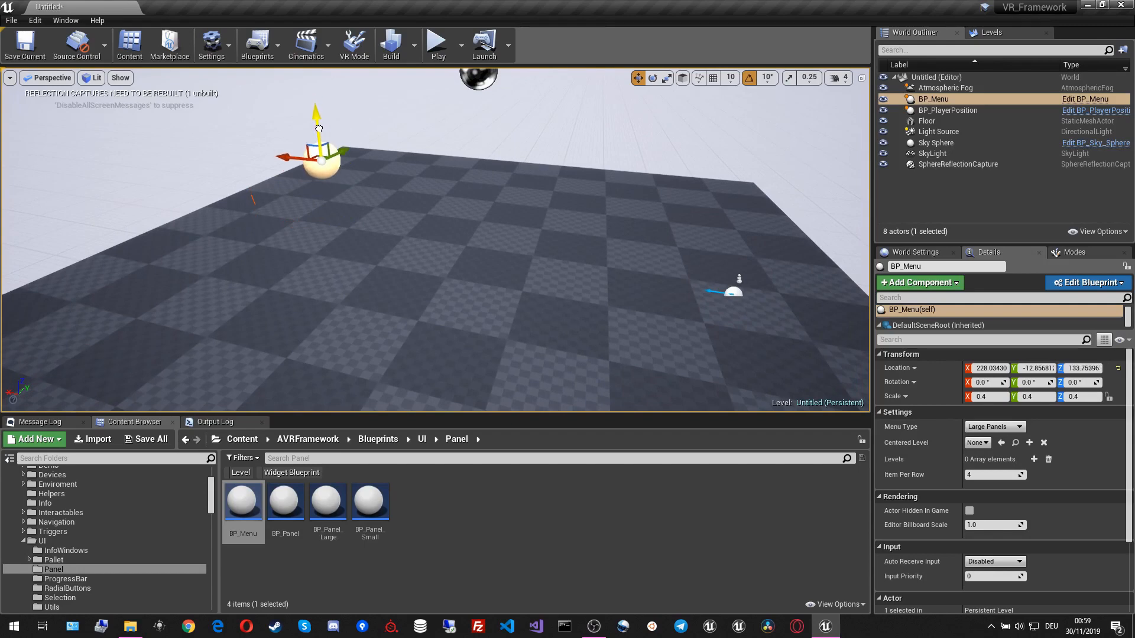
key("e")
left_click_drag(328, 179, 297, 186)
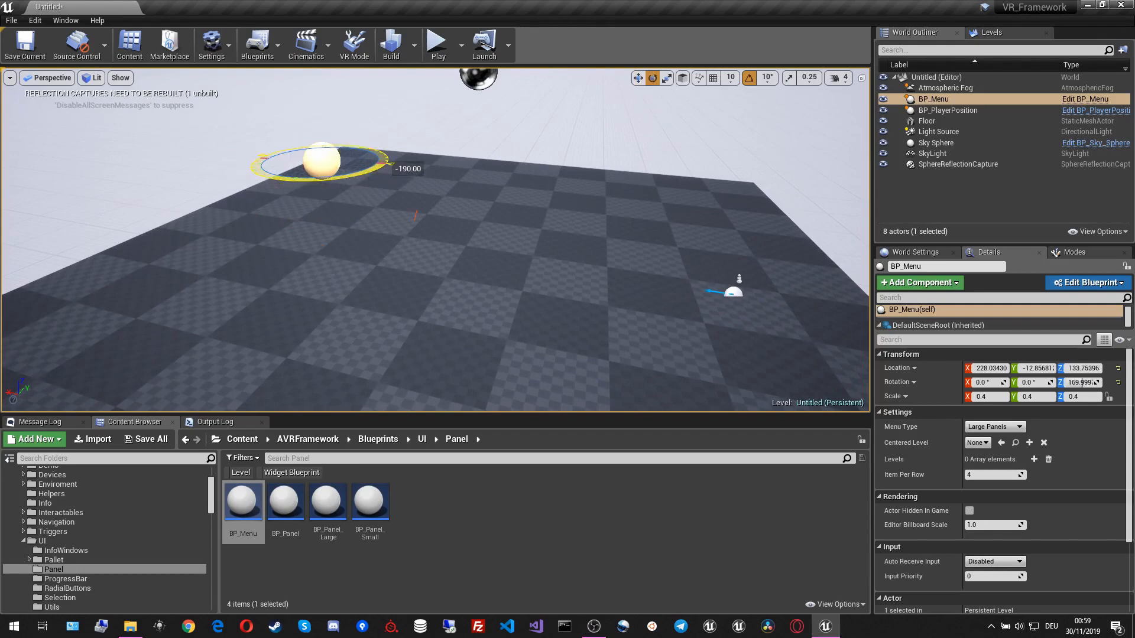
key("w")
left_click_drag(319, 121, 320, 161)
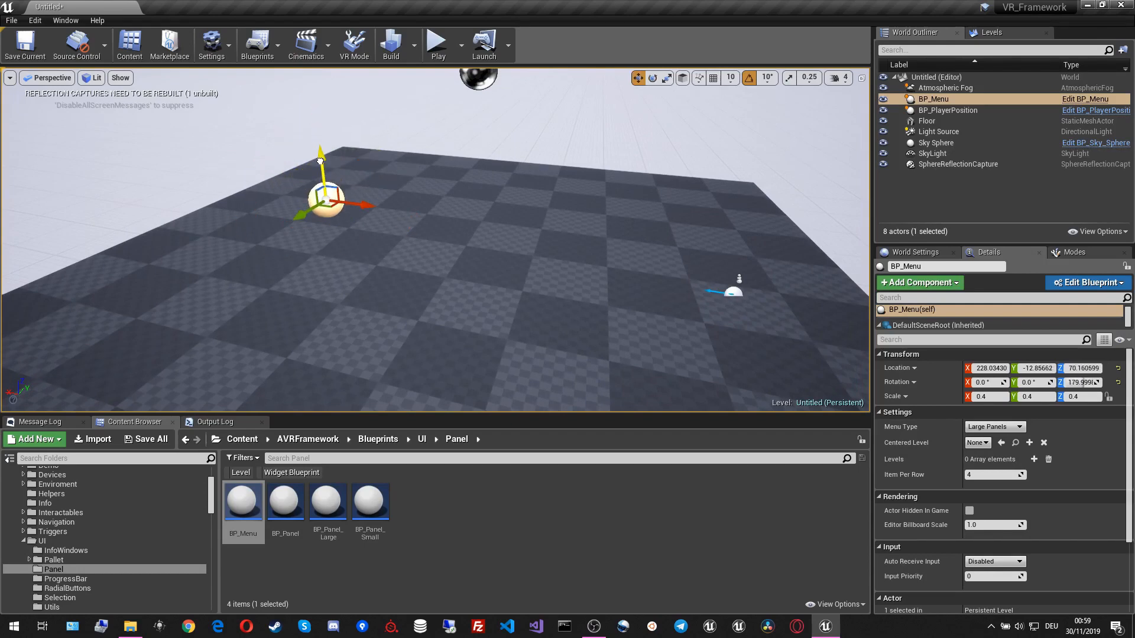
- Play the level in the editor to check the menu panel, and stop the session
left_click(438, 43)
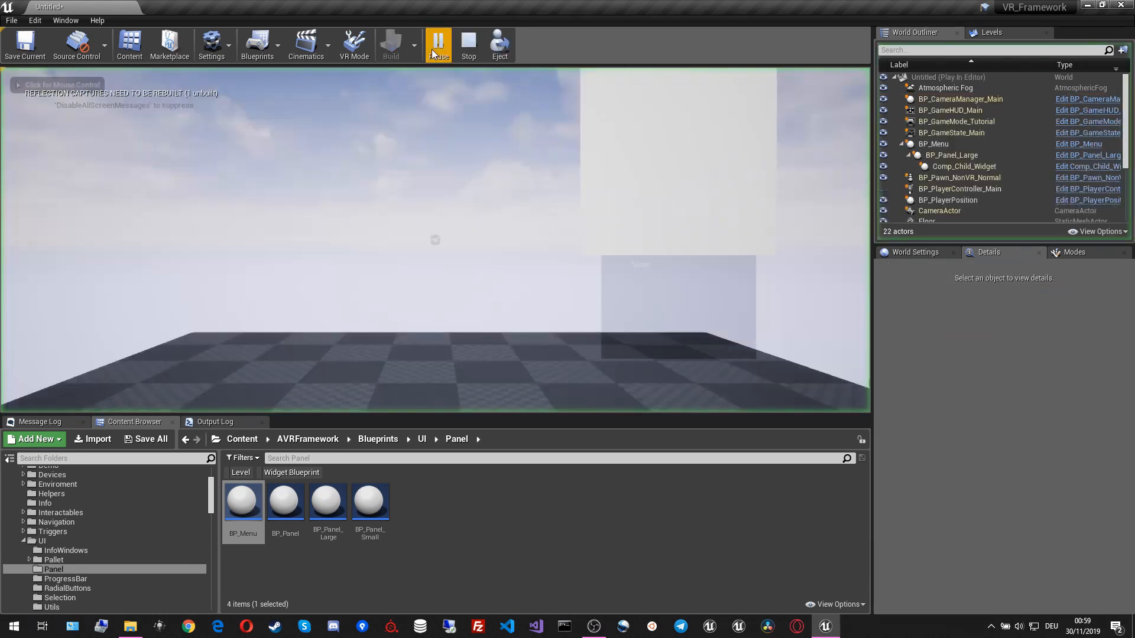
left_click(474, 208)
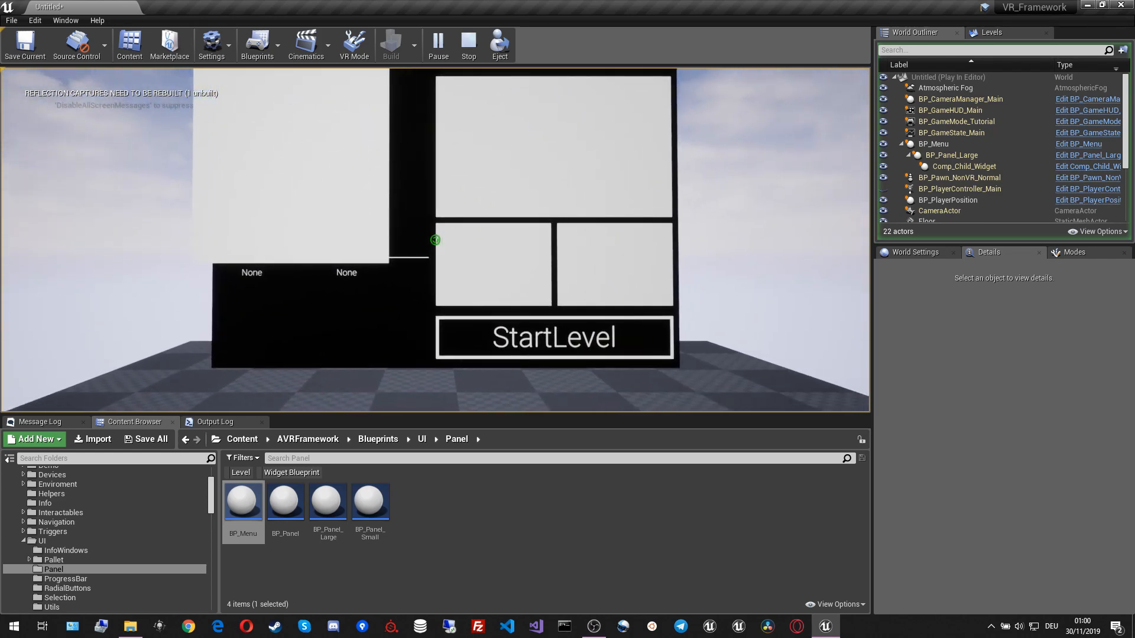
key("Escape")
- Open BP_GameMode_Tutorial from the Tutorial Info folder, dock it beside the level's tab, and return to the level
scroll(109, 551, "down", 5)
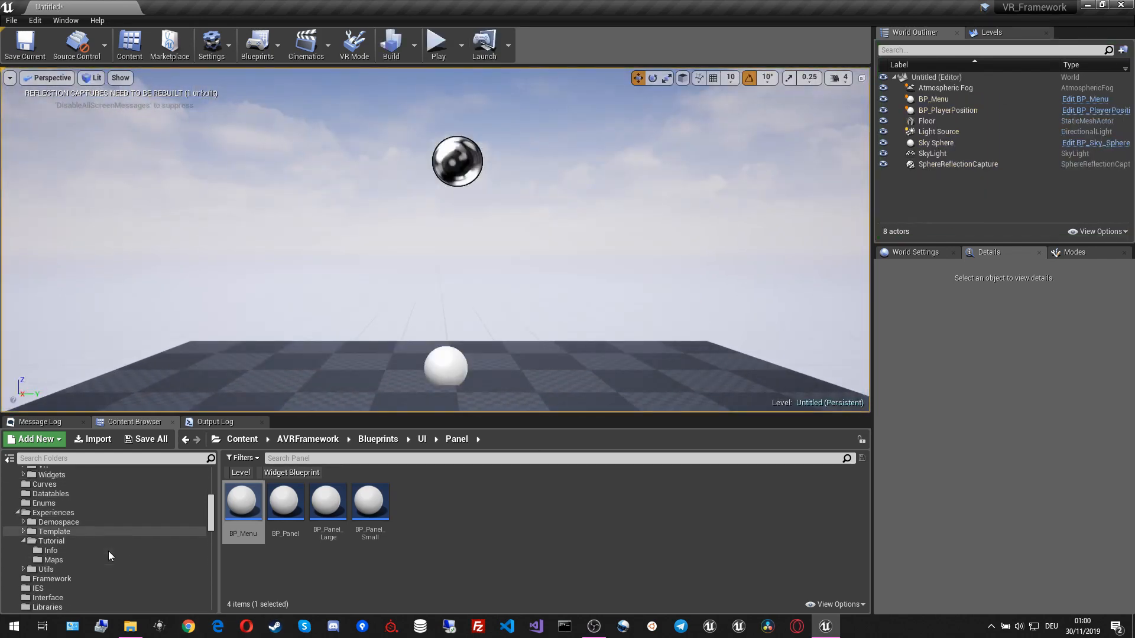
left_click(40, 550)
double_click(255, 514)
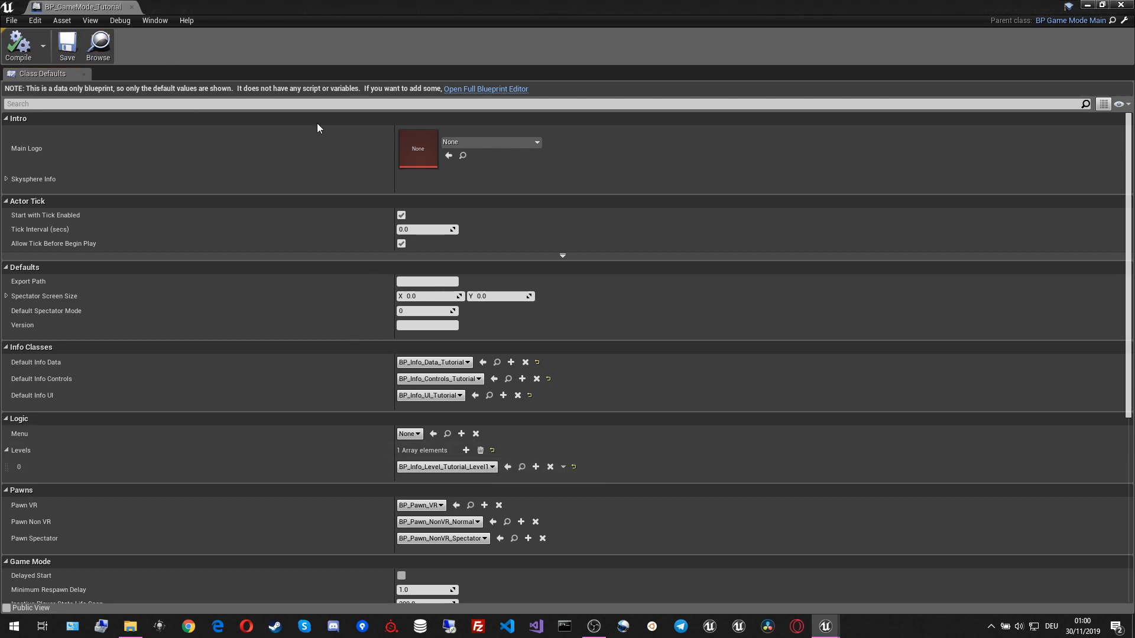
left_click_drag(105, 7, 203, 6)
left_click(101, 8)
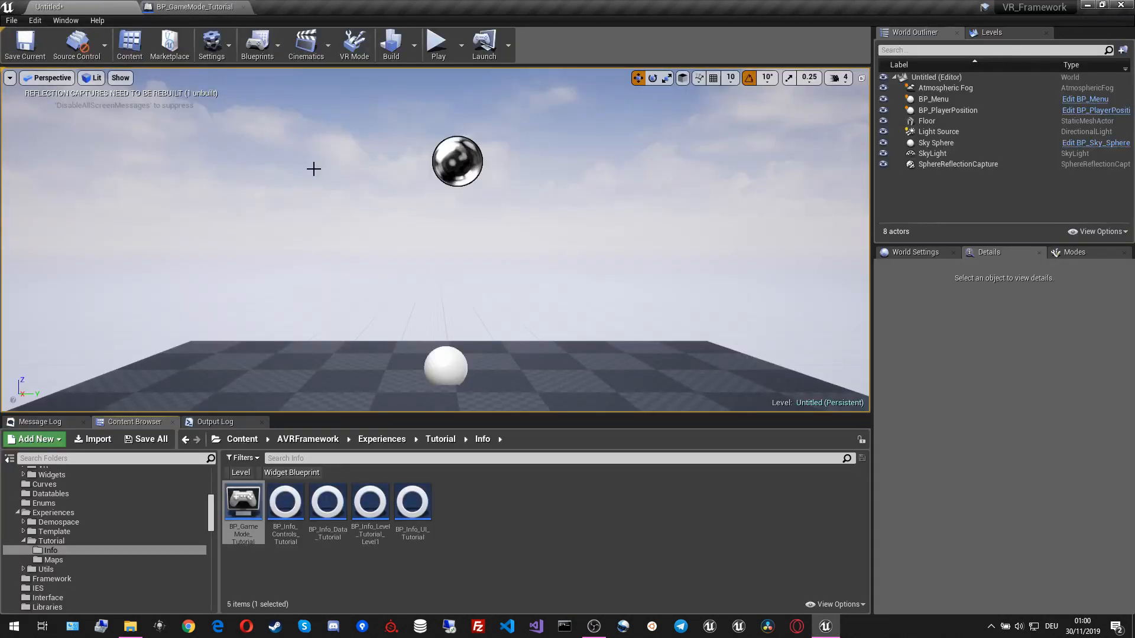
- Save the new level as Map_Tutorial_Menu in the Tutorial Maps folder
left_click(117, 560)
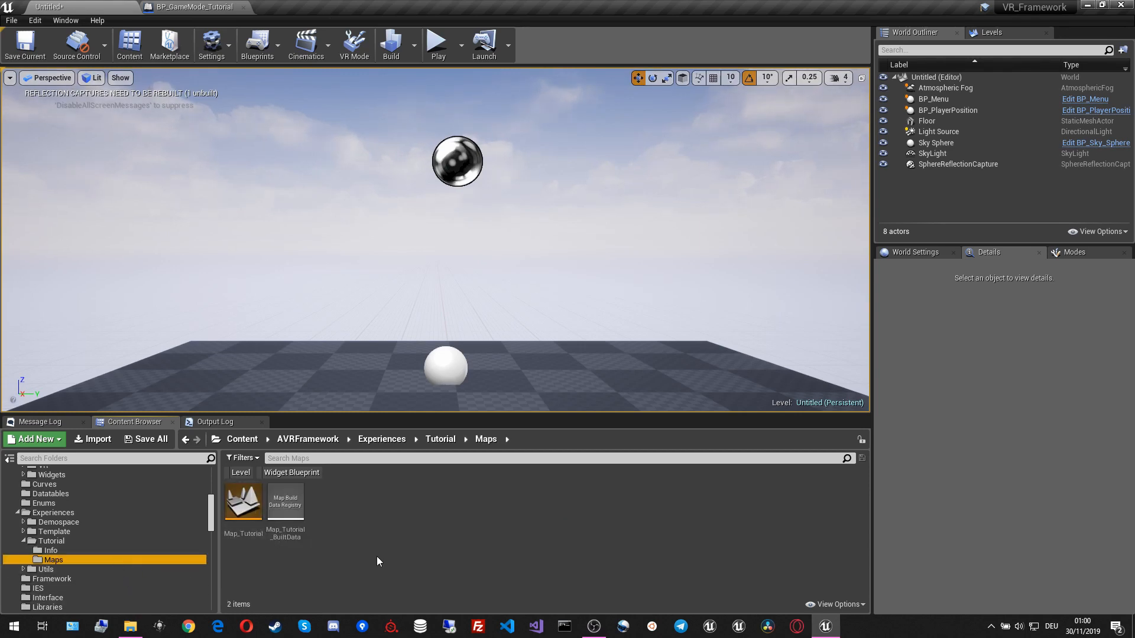
left_click(11, 20)
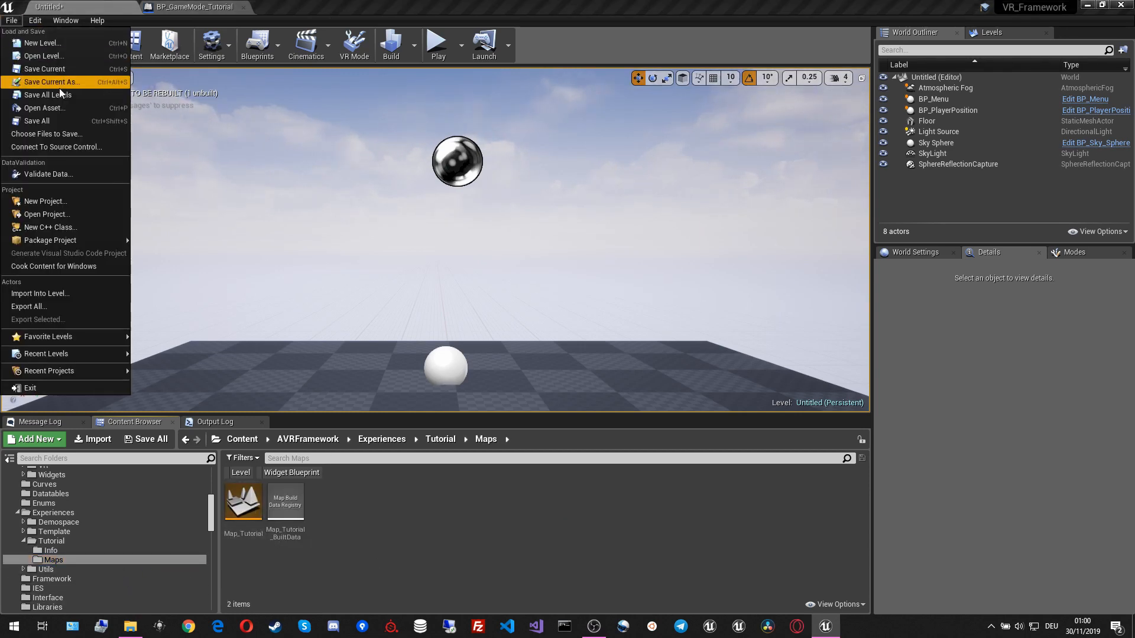
left_click(45, 69)
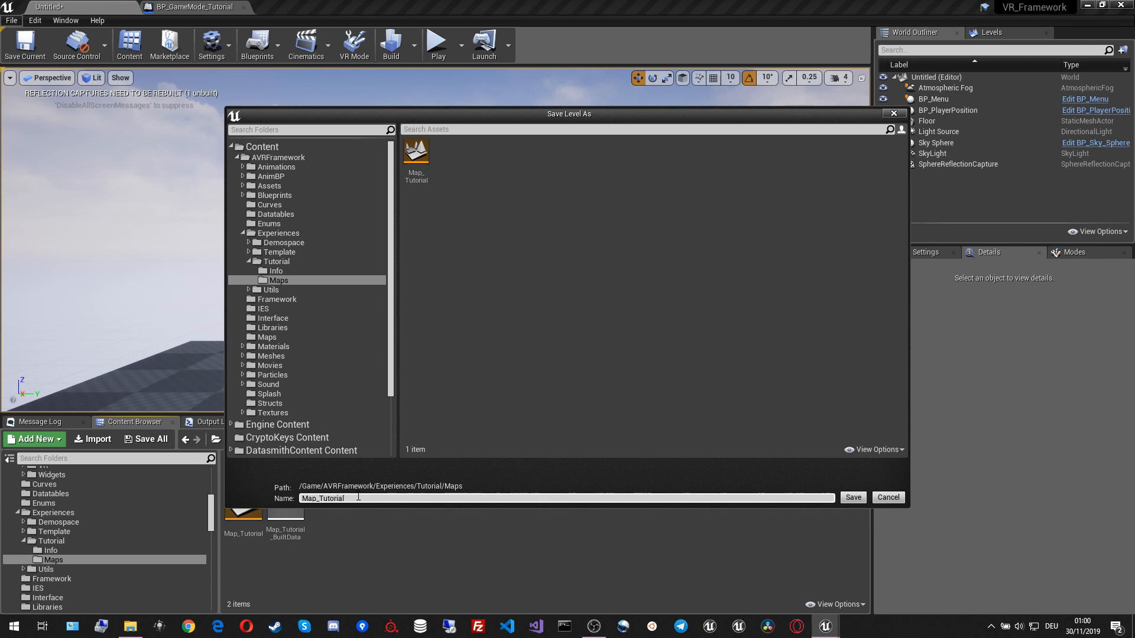
type("Map_Tutorial_Menu")
key("Return")
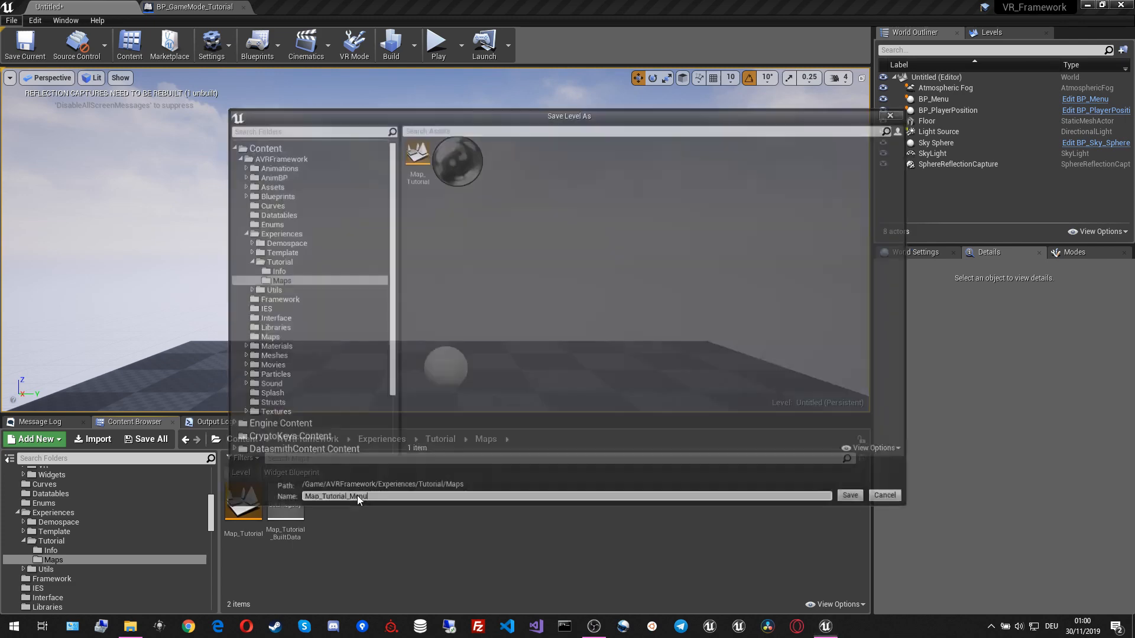
- Rename the Map_Tutorial level asset to Map_Tutorial_Level1
left_click(256, 521)
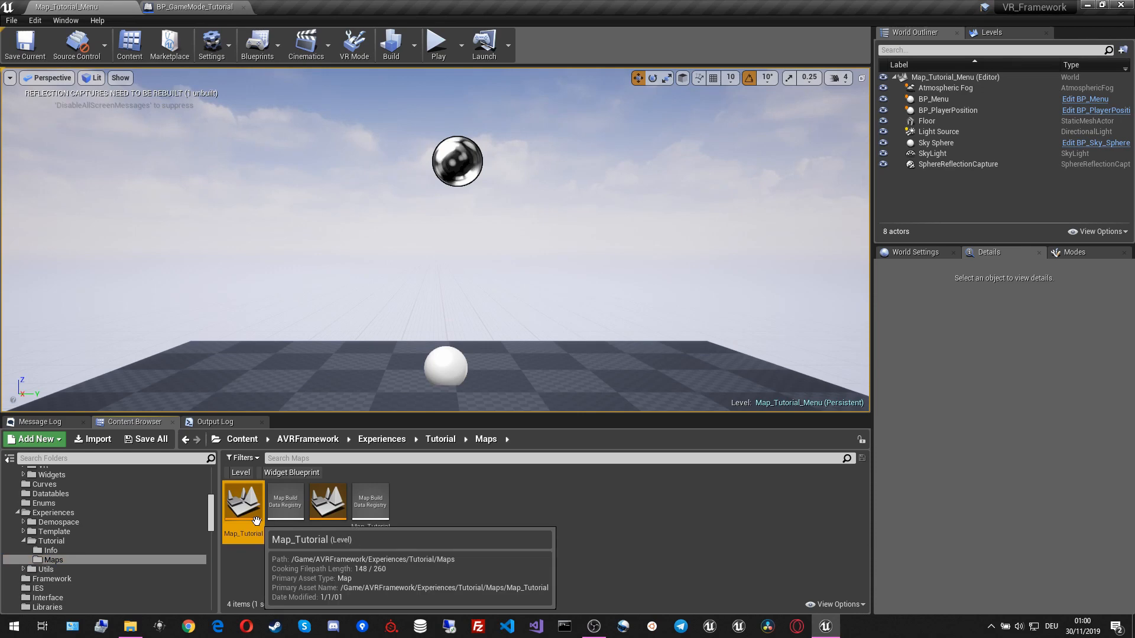
key("F2")
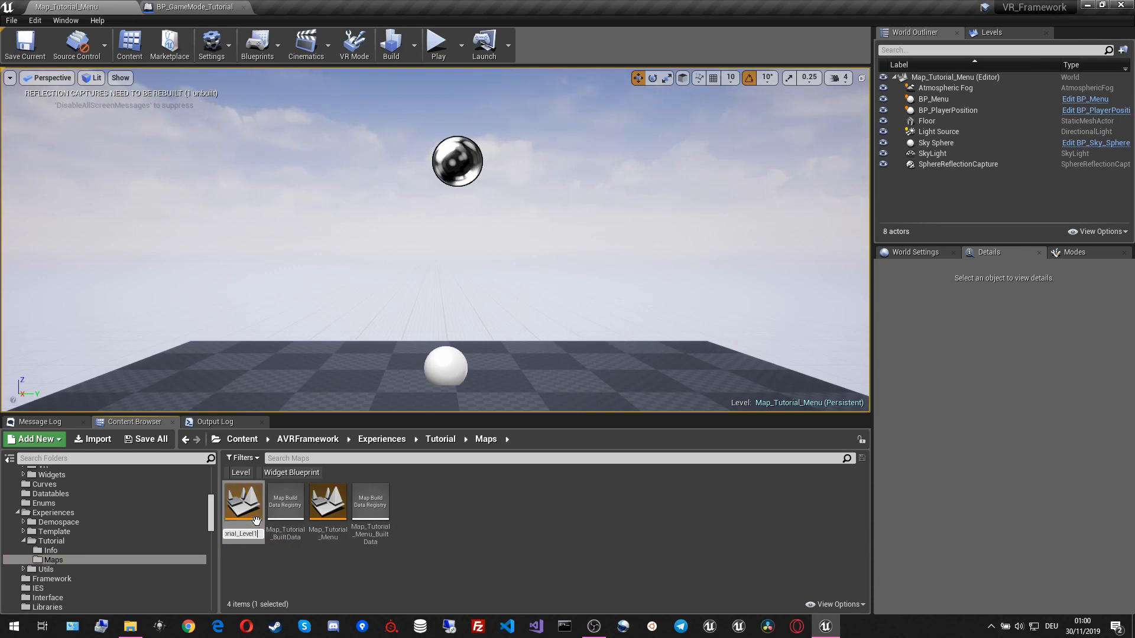
key("Return")
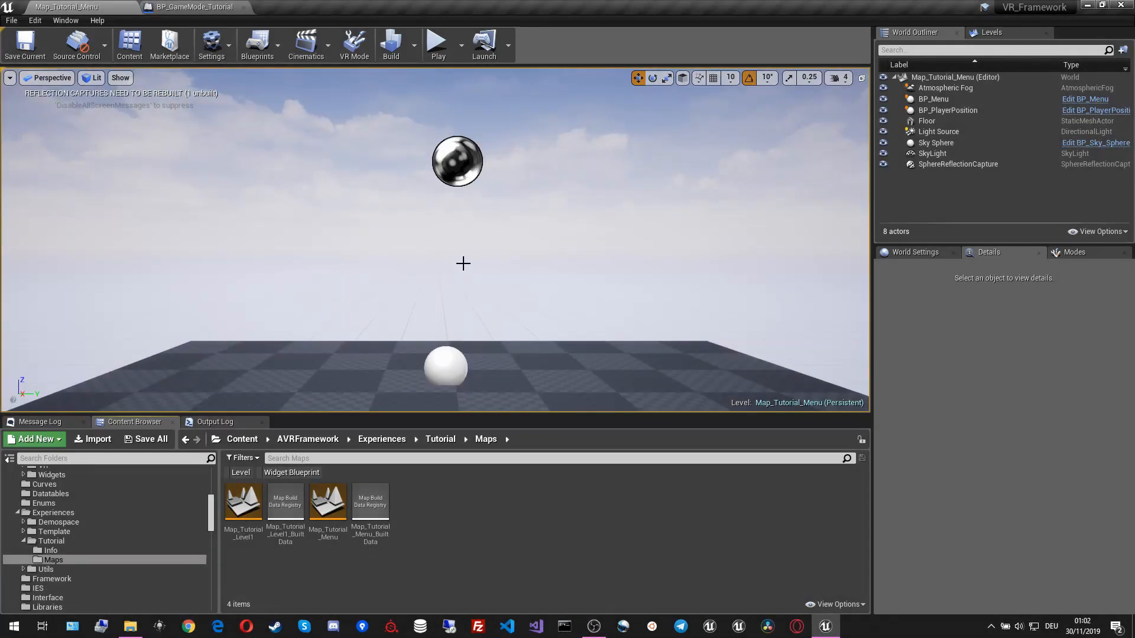
- Play Map_Tutorial_Menu in the editor and examine the play session's message log
left_click(438, 44)
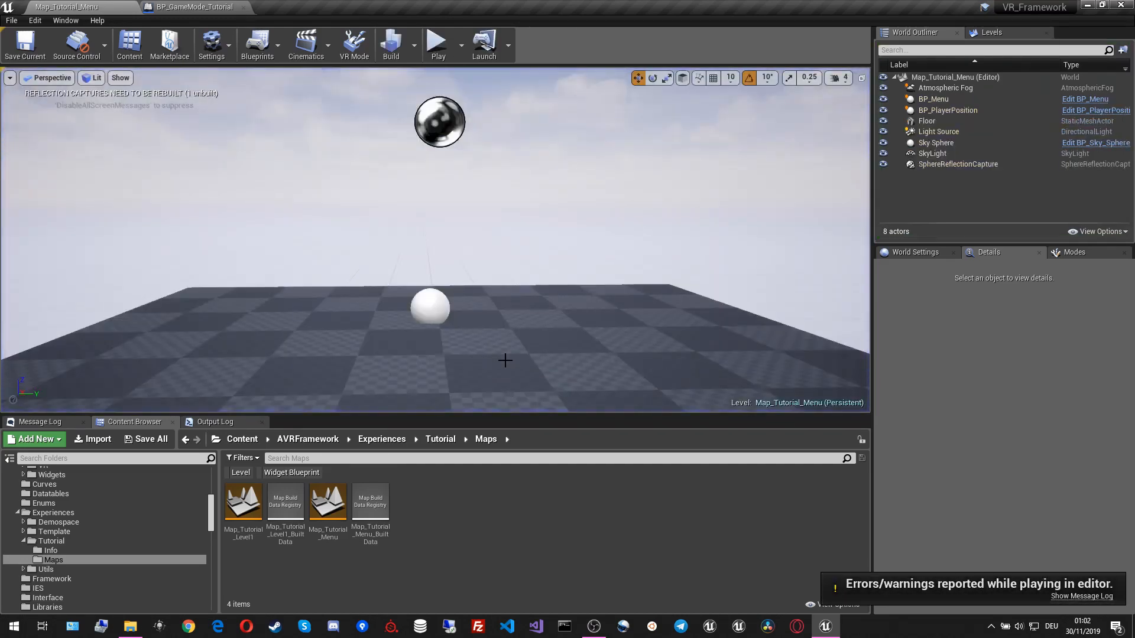
left_click(1081, 596)
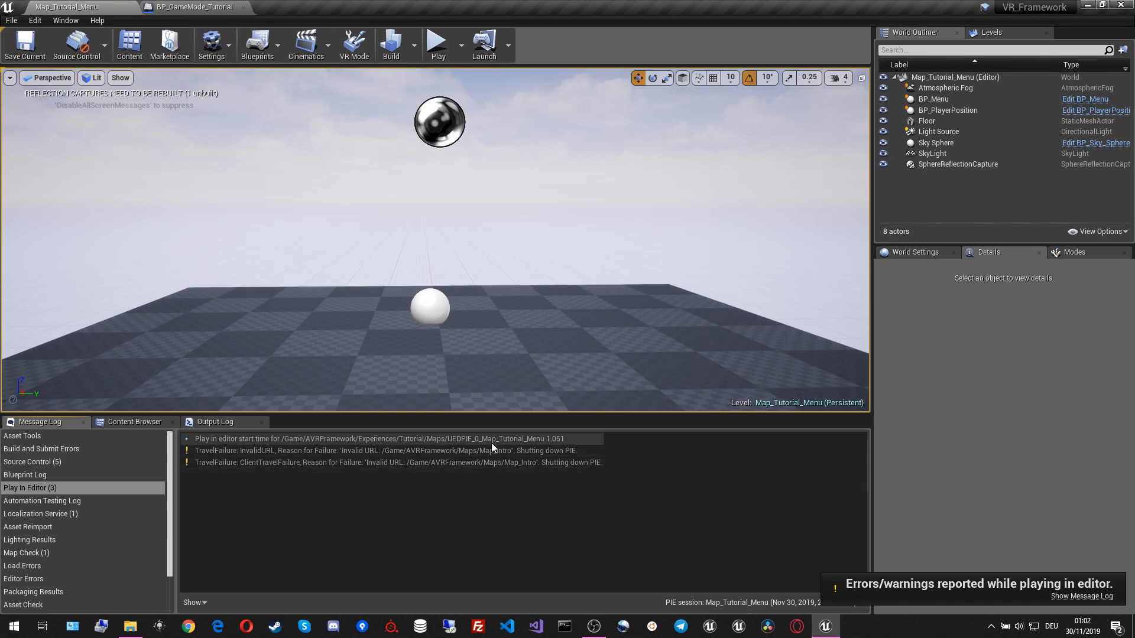
- Duplicate BP_Info_Level_Tutorial_Level1 in the Tutorial Info folder, name the copy BP_Info_Level_Tutorial_Menu and save it
left_click(155, 421)
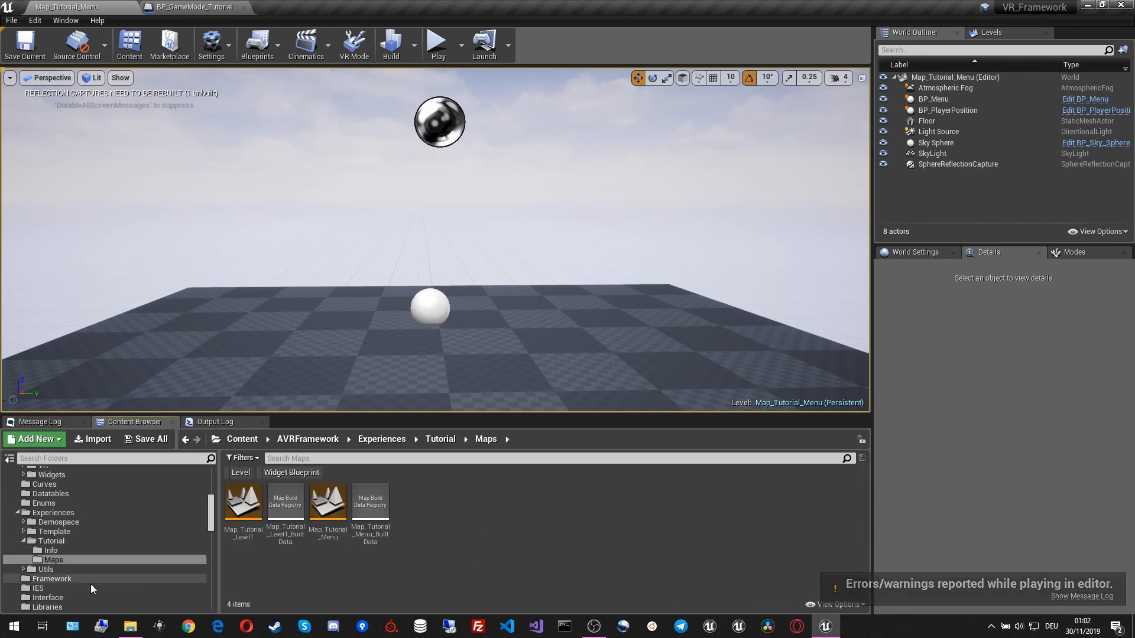
left_click(74, 554)
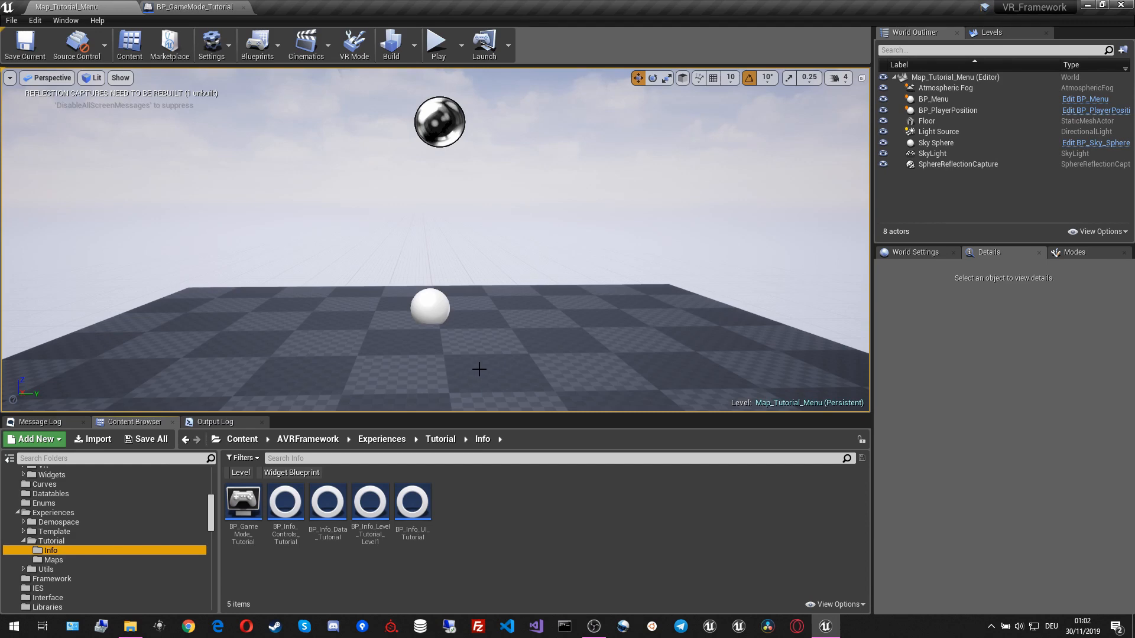
left_click(518, 525)
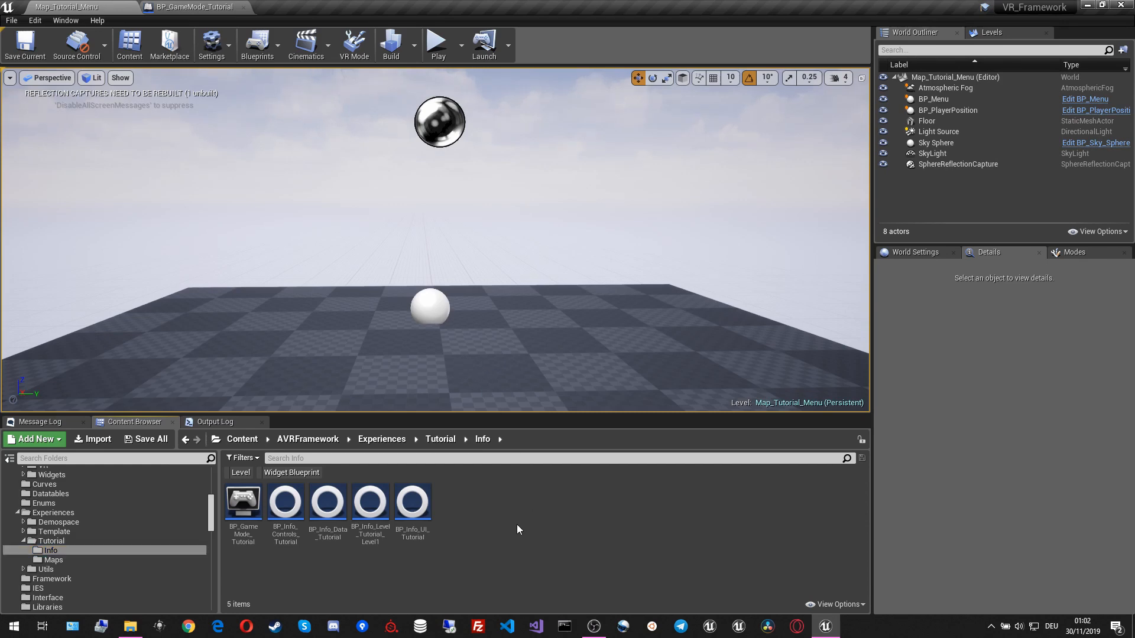
left_click(370, 506)
key("ctrl+w")
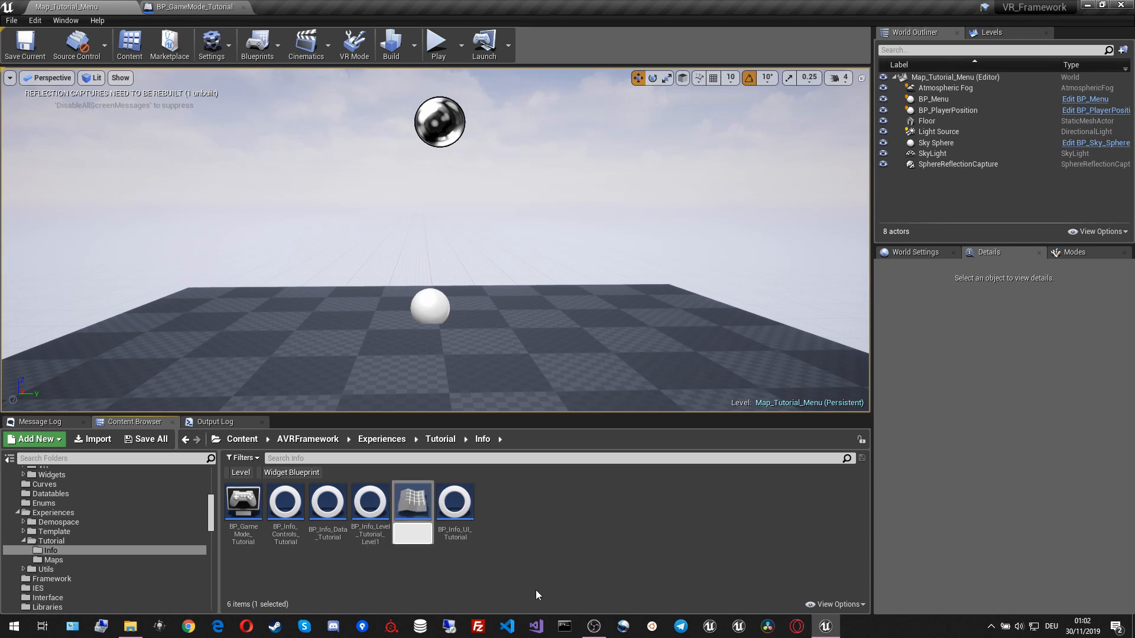
key("Right")
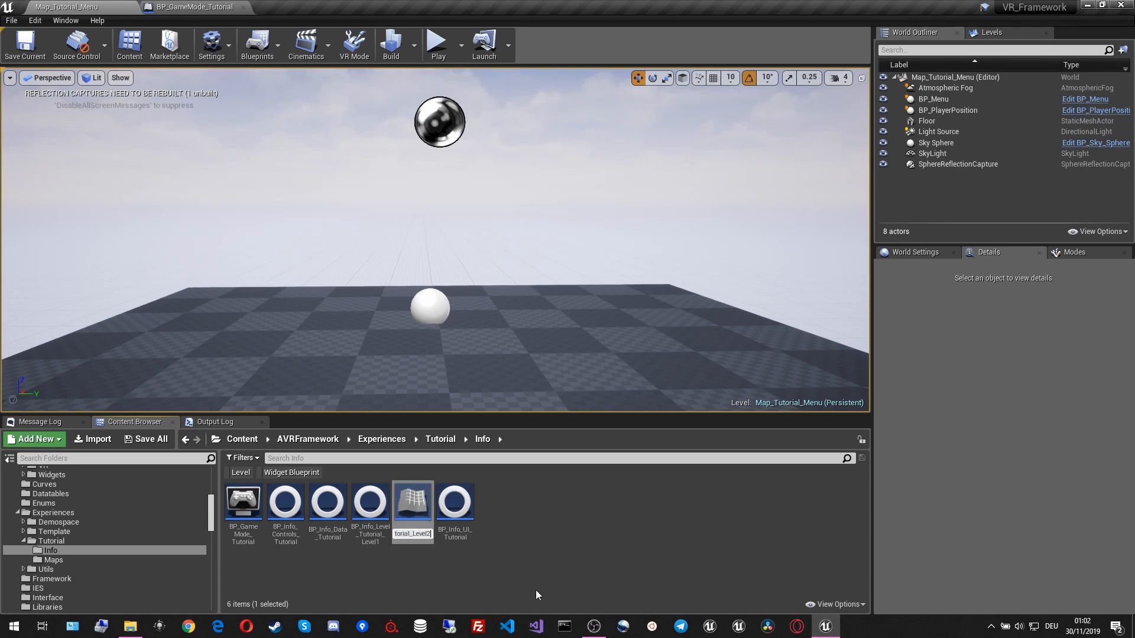
key("BackSpace")
key("BackSpace")
key("BackSpace")
key("BackSpace")
key("BackSpace")
key("BackSpace")
type("Menu")
key("Return")
left_click(520, 537)
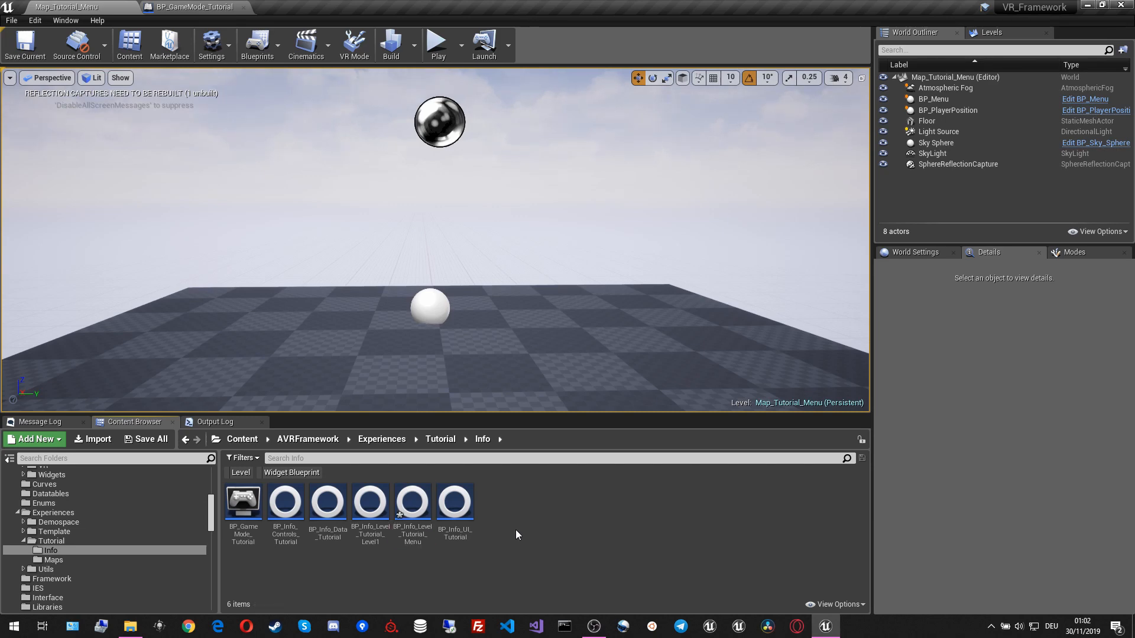
key("ctrl+s")
- Place BP_Helper_Debug from the Helpers folder on the menu level's floor and set its Debug Level Key to BP_Info_Level_Tutorial_Menu
key("s")
right_click_drag(424, 337, 384, 348)
key("w")
scroll(85, 538, "up", 5)
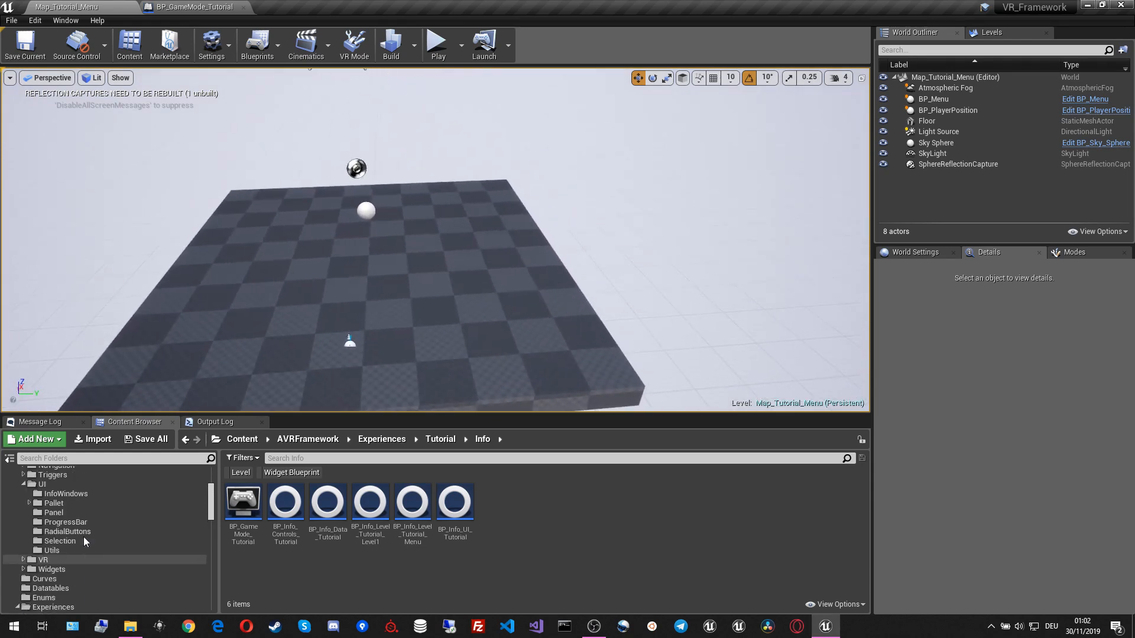
scroll(83, 537, "up", 4)
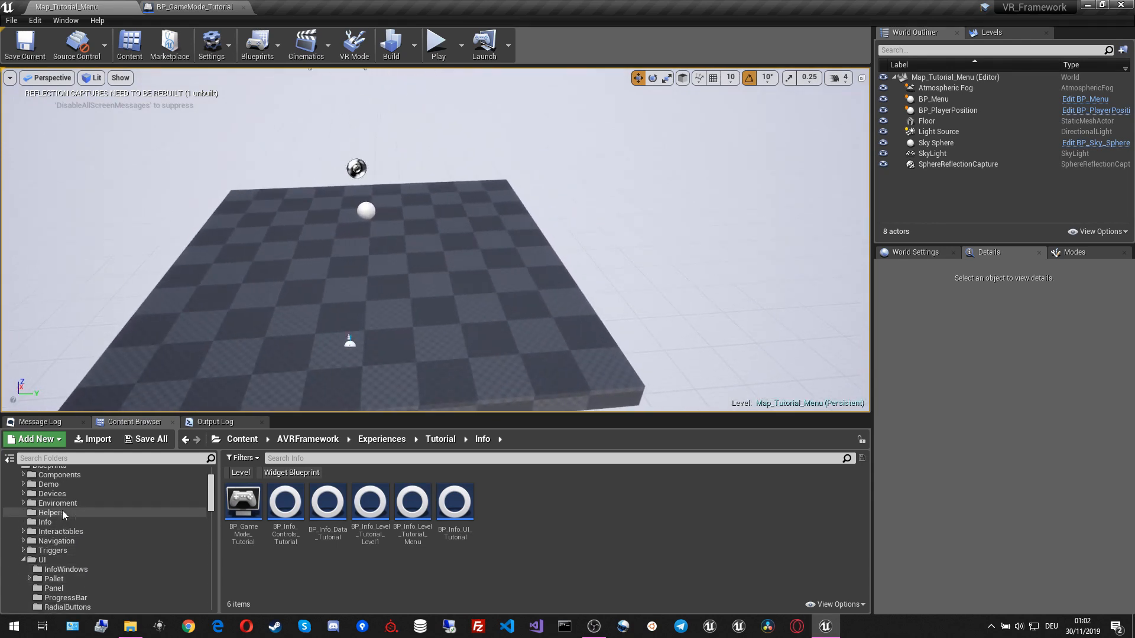
left_click(62, 512)
left_click(277, 517)
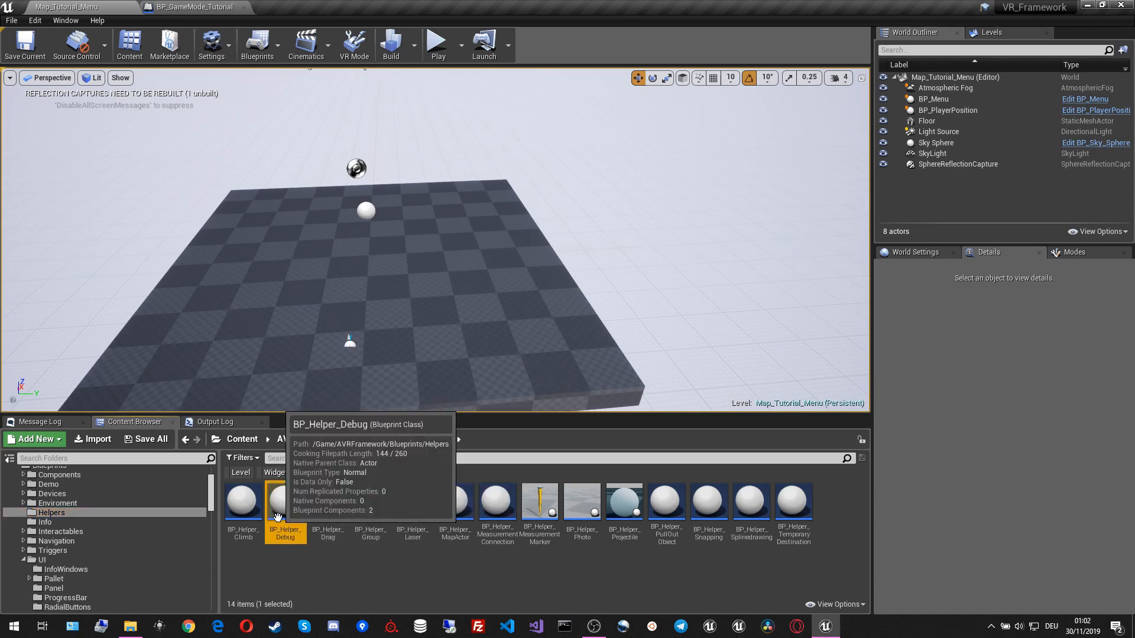
left_click_drag(278, 516, 472, 308)
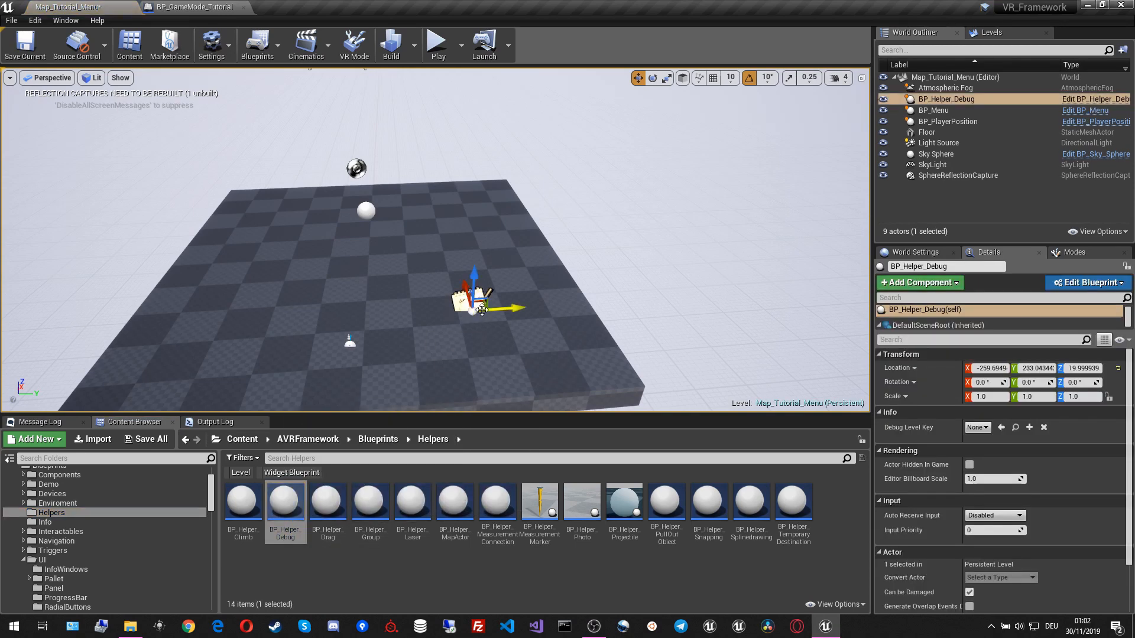
left_click(984, 428)
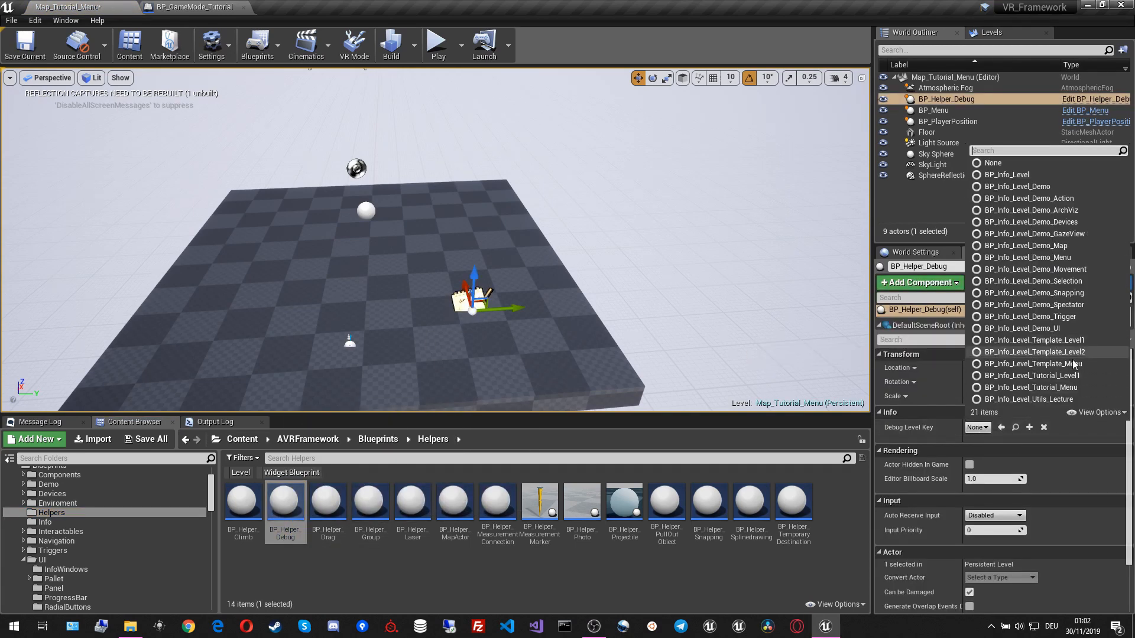
left_click(1060, 387)
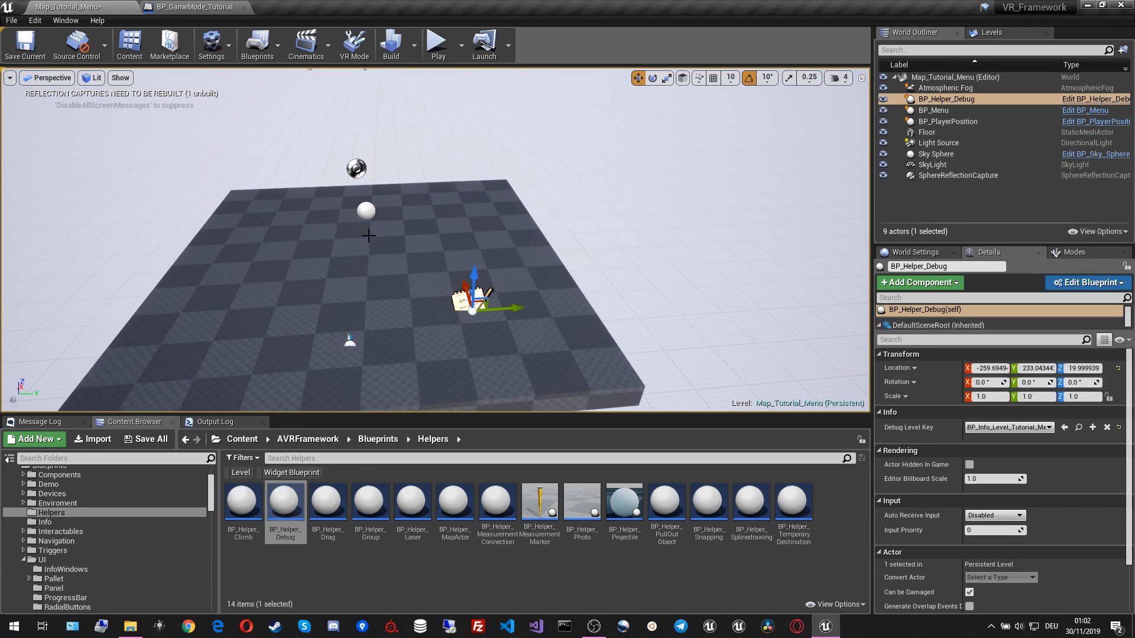
- Assign the Mat_Color_White material to the Floor mesh of the menu level
left_click(370, 213)
right_click_drag(453, 253, 438, 252)
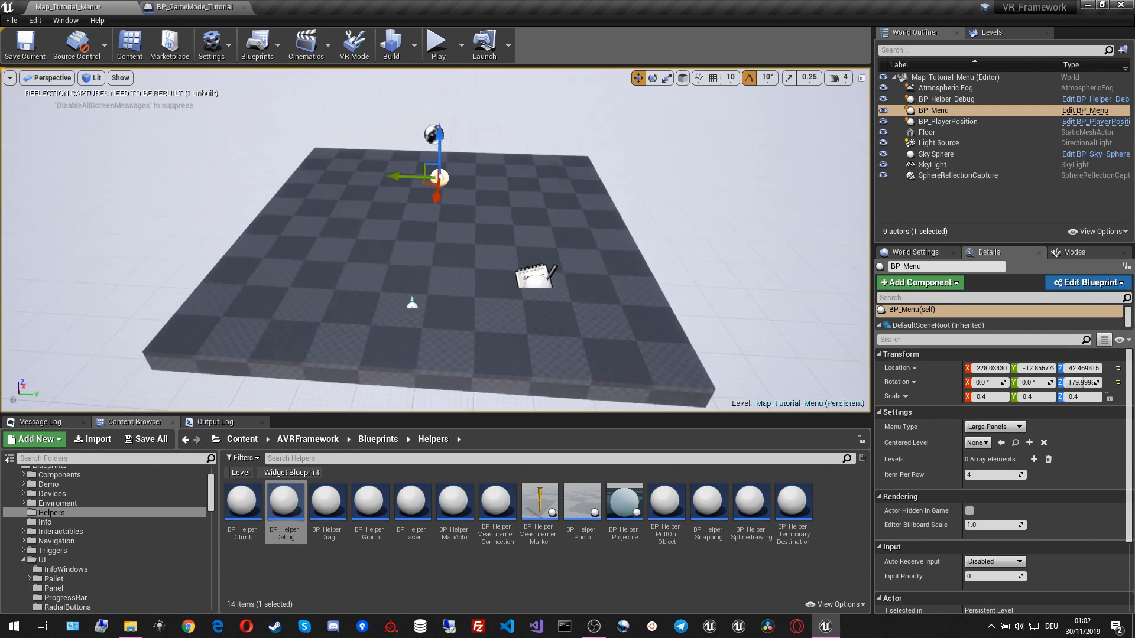
left_click(482, 268)
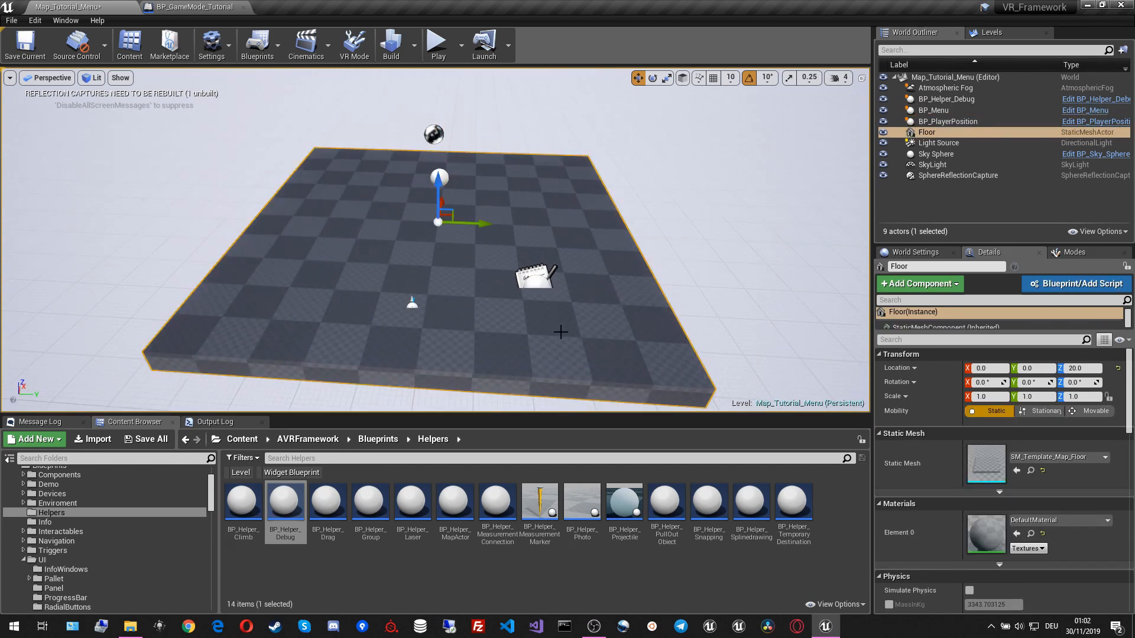
left_click(1069, 523)
scroll(1069, 456, "up", 5)
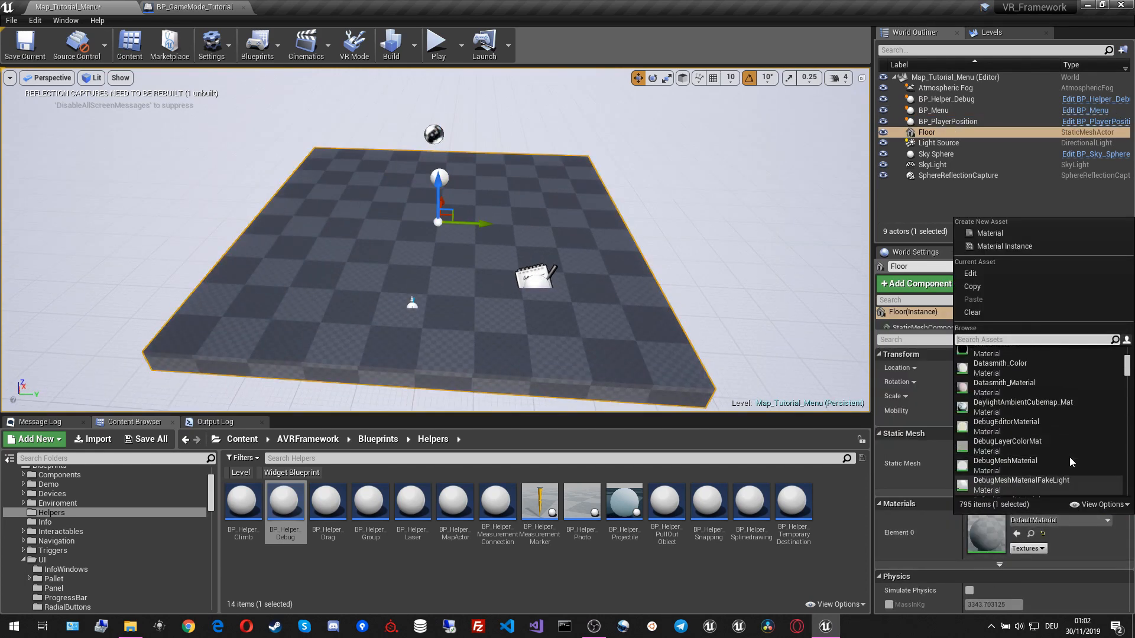
scroll(1070, 456, "up", 5)
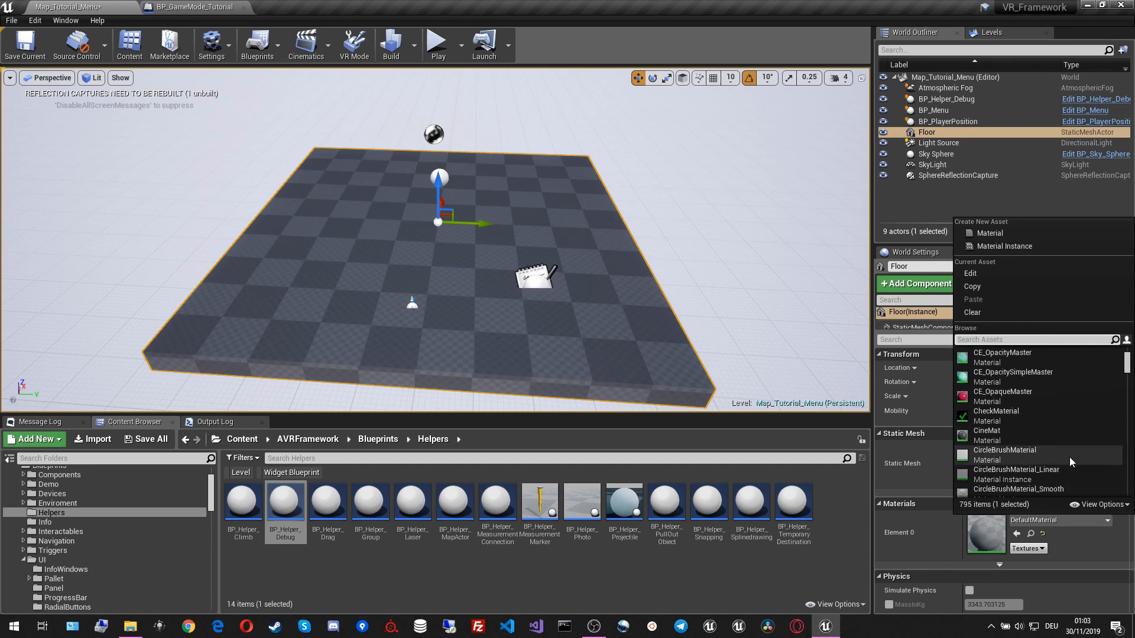
left_click(1008, 341)
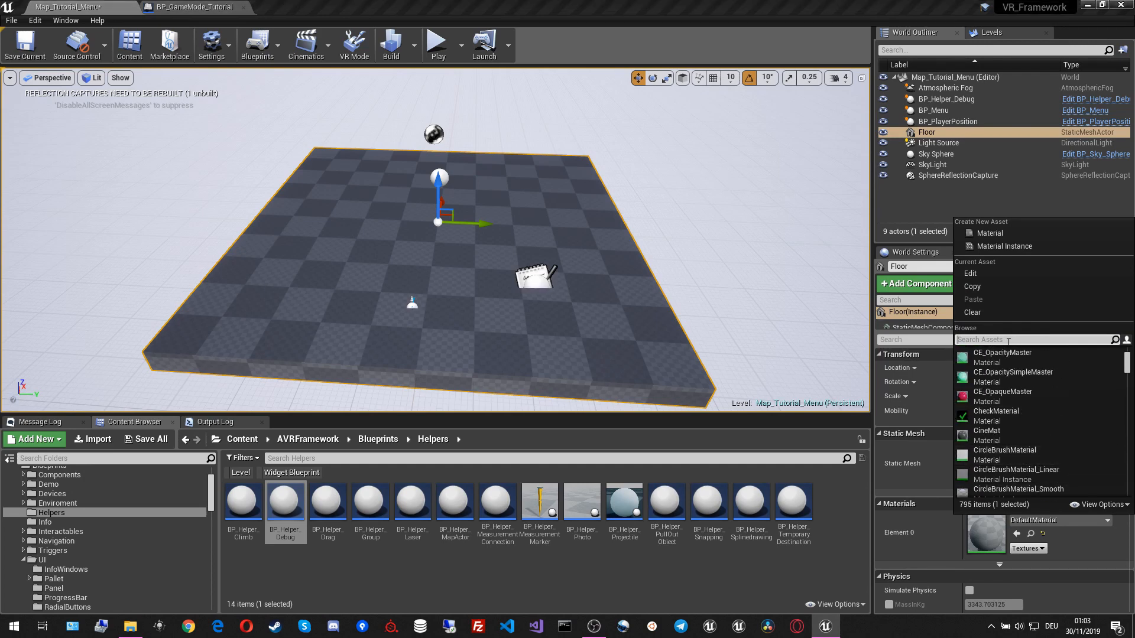
type("white ")
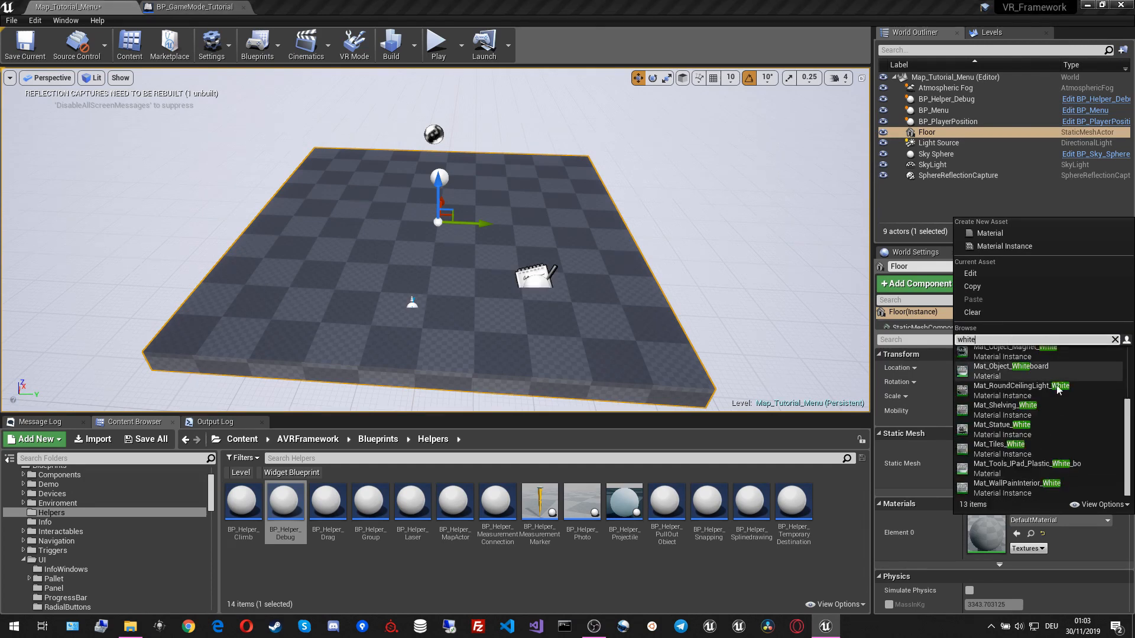
type("color")
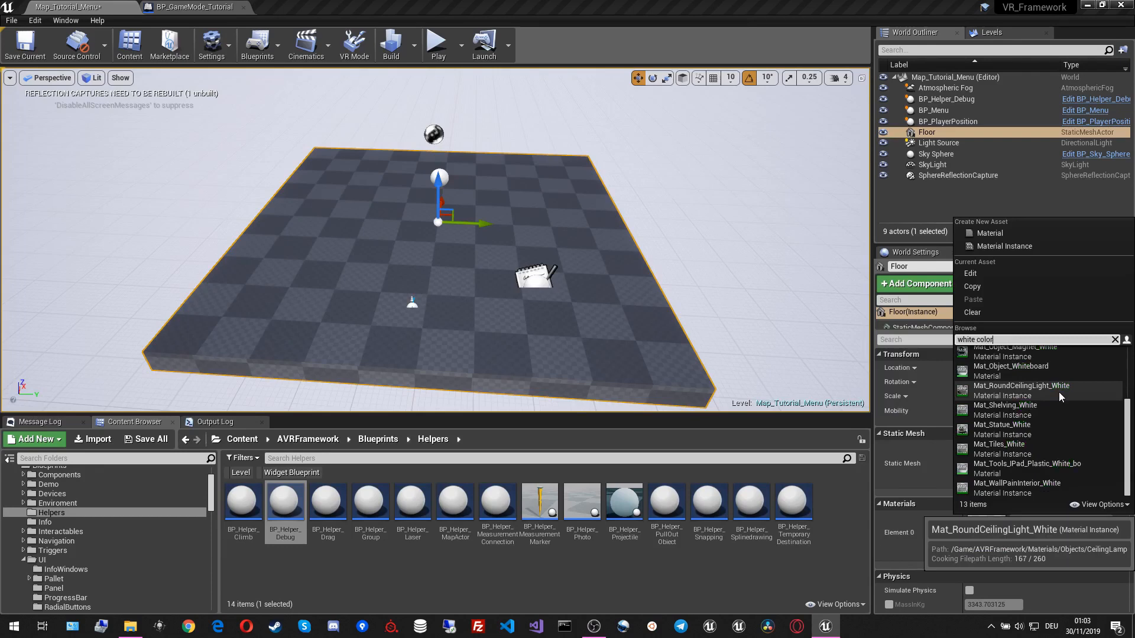
left_click(1038, 359)
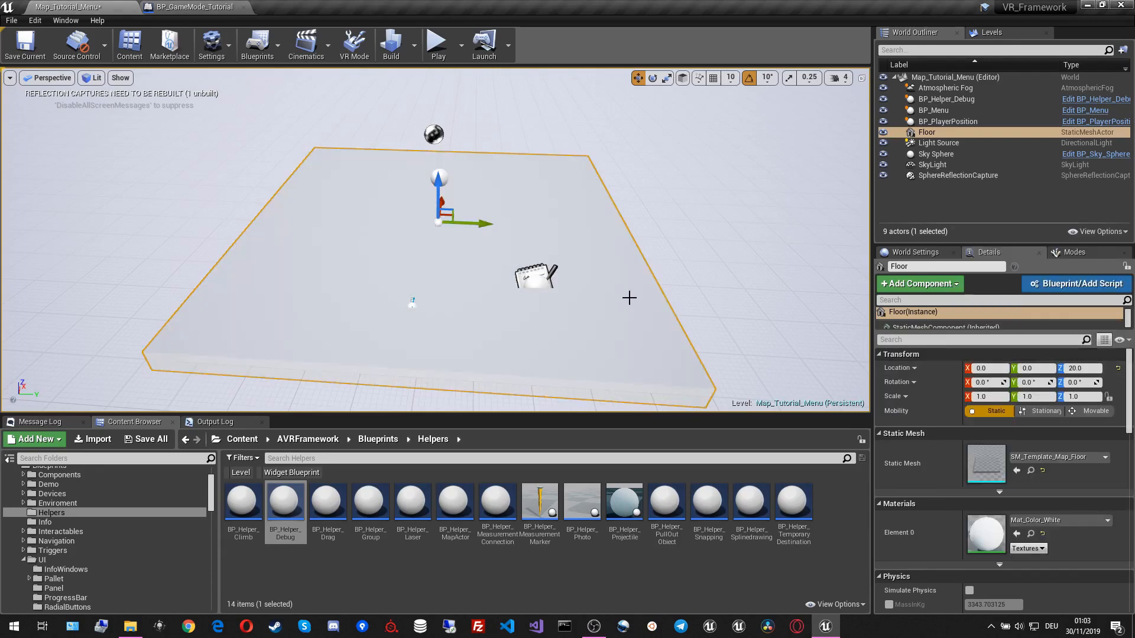
- Raise the BP_Helper_Debug actor above the floor to a Z location of about 70
key("w")
mouse_move(628, 296)
right_mouse_down()
mouse_move(653, 272)
mouse_move(636, 278)
right_mouse_up()
key("d")
left_click(588, 283)
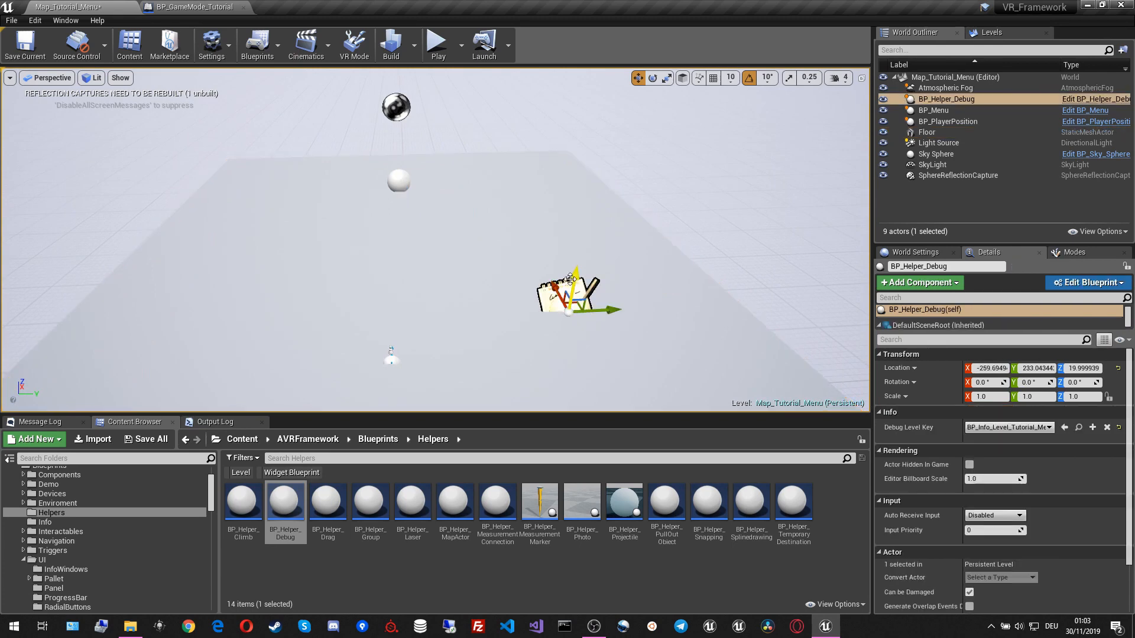
left_click_drag(575, 278, 581, 251)
right_click_drag(646, 312, 659, 327)
key("s")
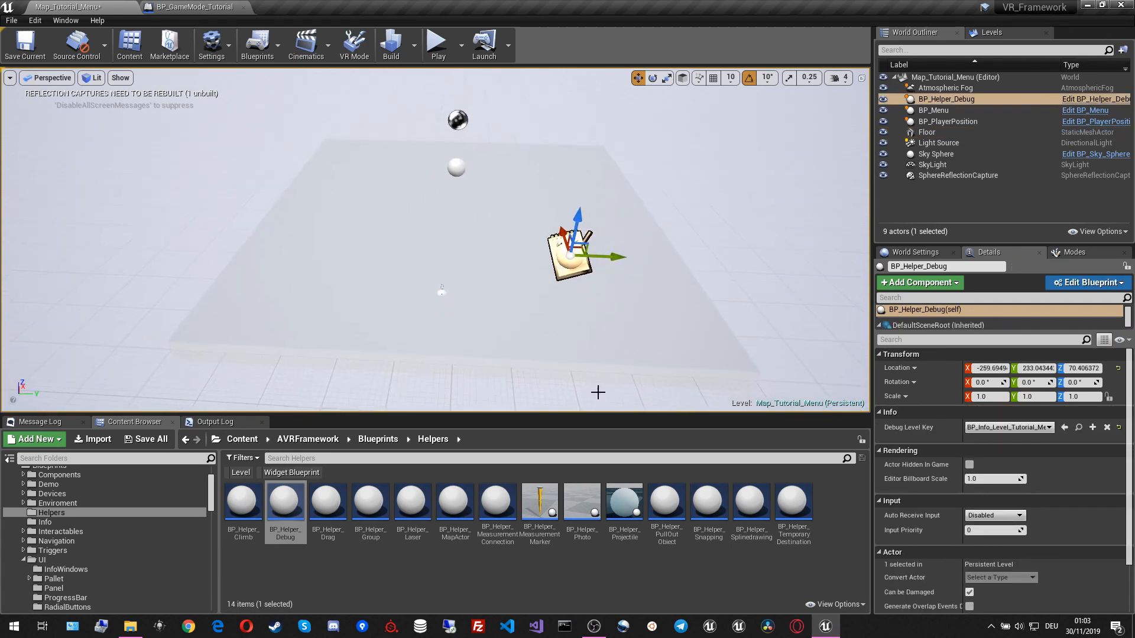
left_click(532, 588)
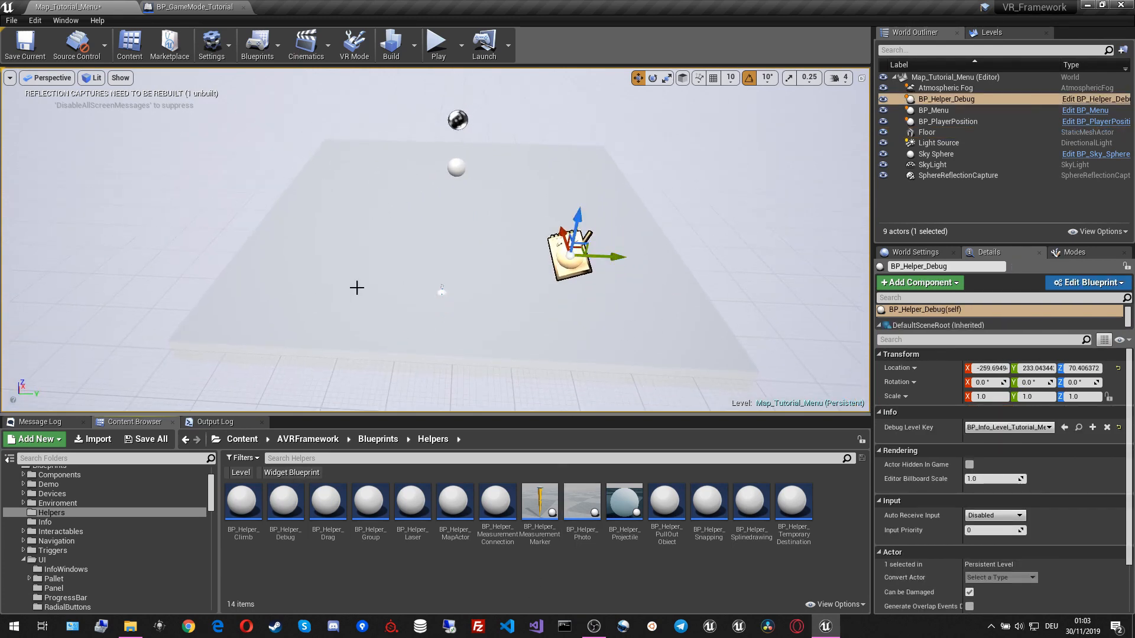
mouse_move(464, 275)
right_mouse_down()
mouse_move(470, 260)
mouse_move(485, 273)
mouse_move(465, 276)
right_mouse_up()
key("w")
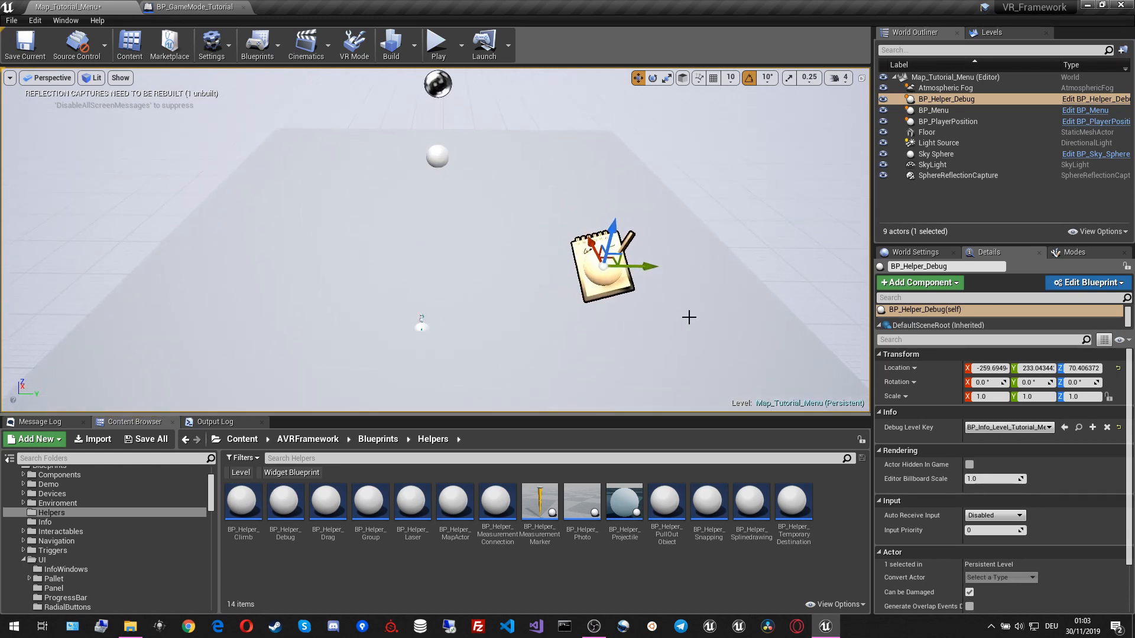
- Create a new level named Map_Tutorial_World in the Tutorial Maps folder, saving both it and the menu level
left_click(1077, 429)
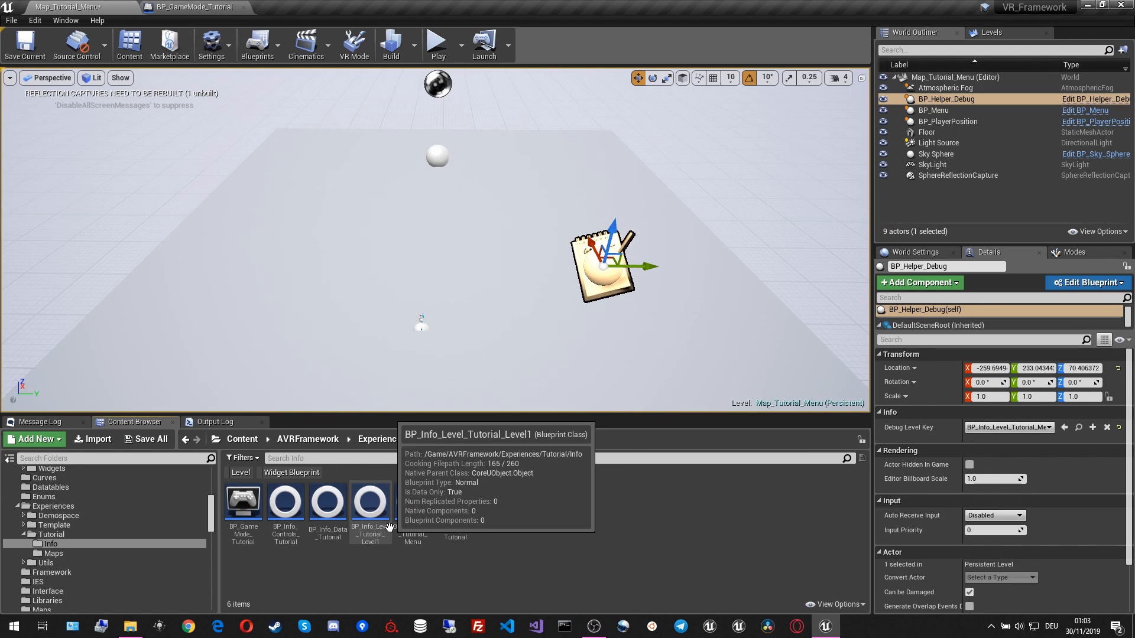
left_click(134, 554)
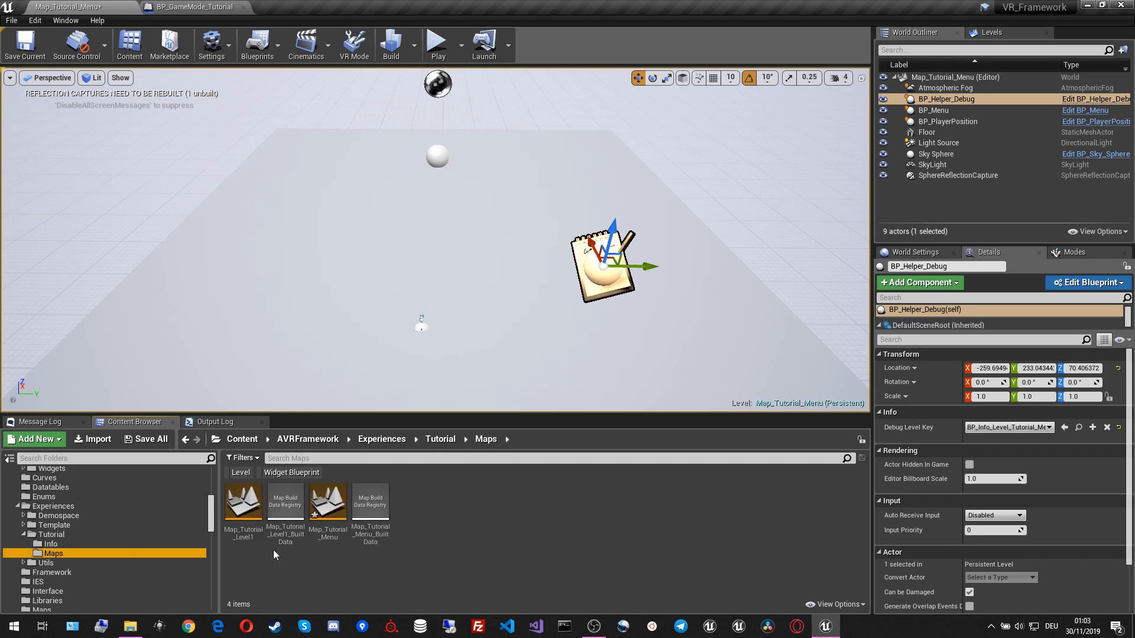
right_click(435, 519)
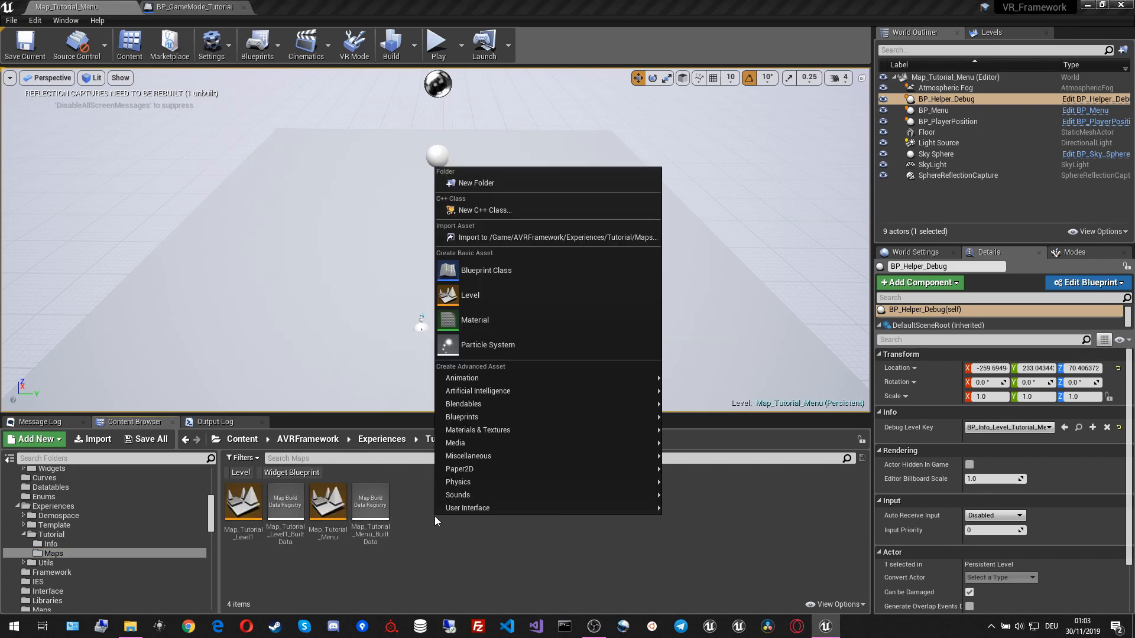
left_click(481, 299)
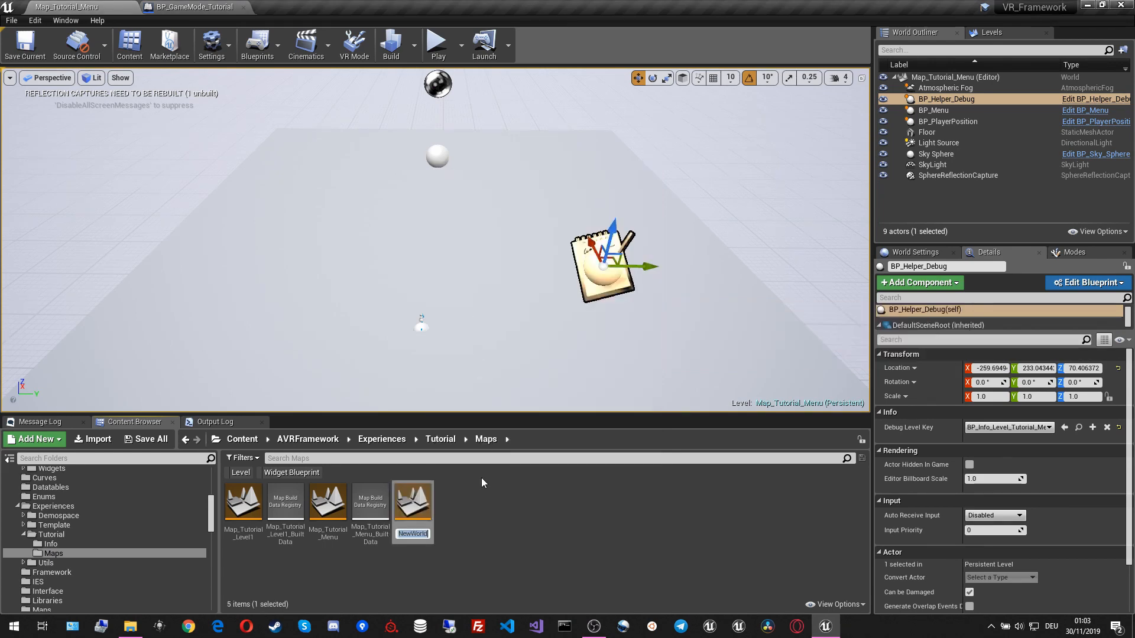
type("Map")
type("_Tutorial")
type("_World")
key("Return")
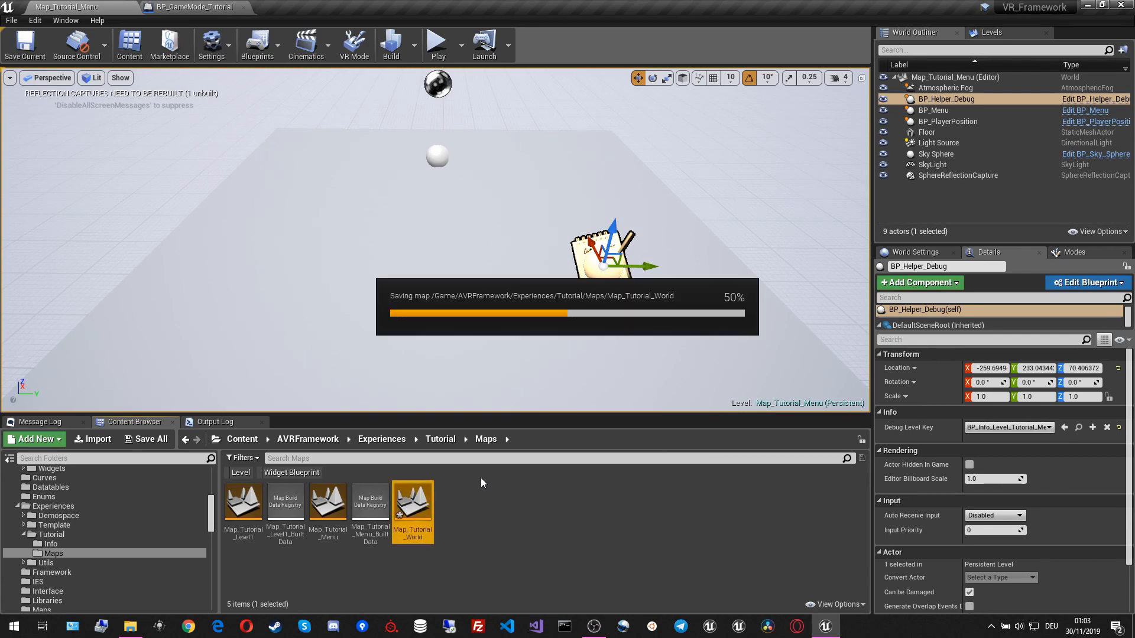
- Open Map_Tutorial_World and add Map_Tutorial_Menu and Map_Tutorial_Level1 as sublevels of its persistent level
double_click(428, 507)
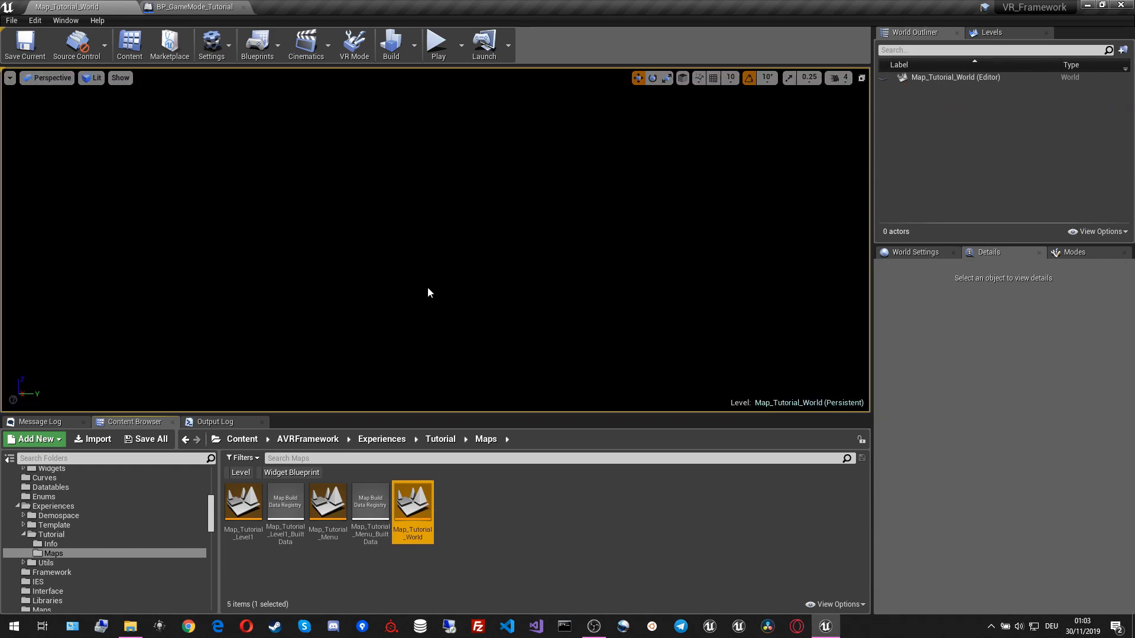
left_click(999, 31)
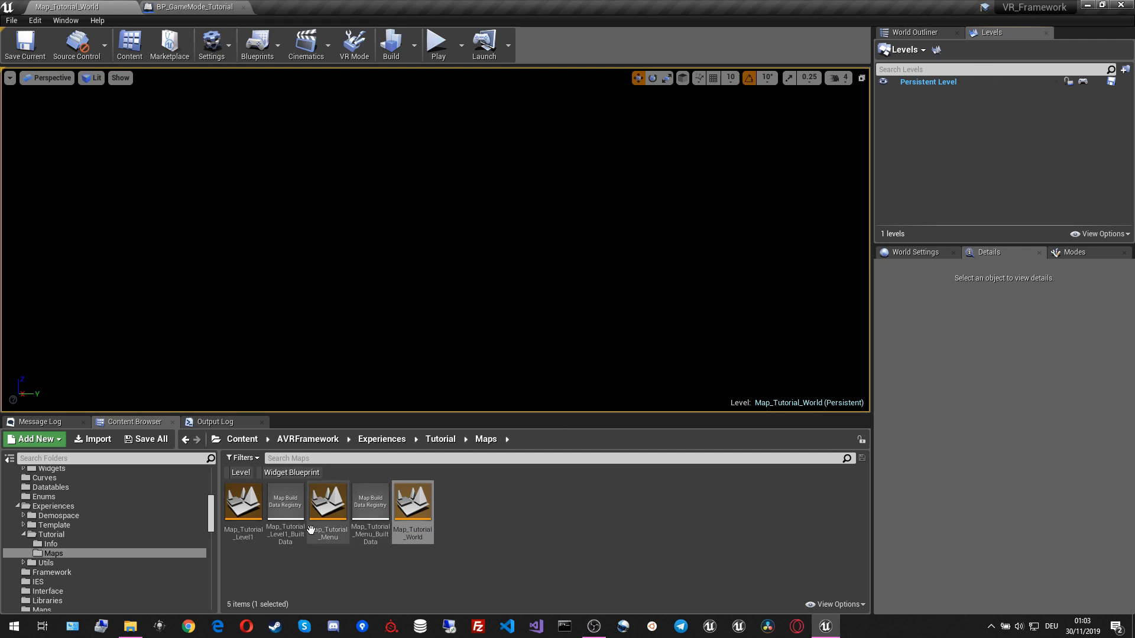
left_click_drag(329, 512, 978, 131)
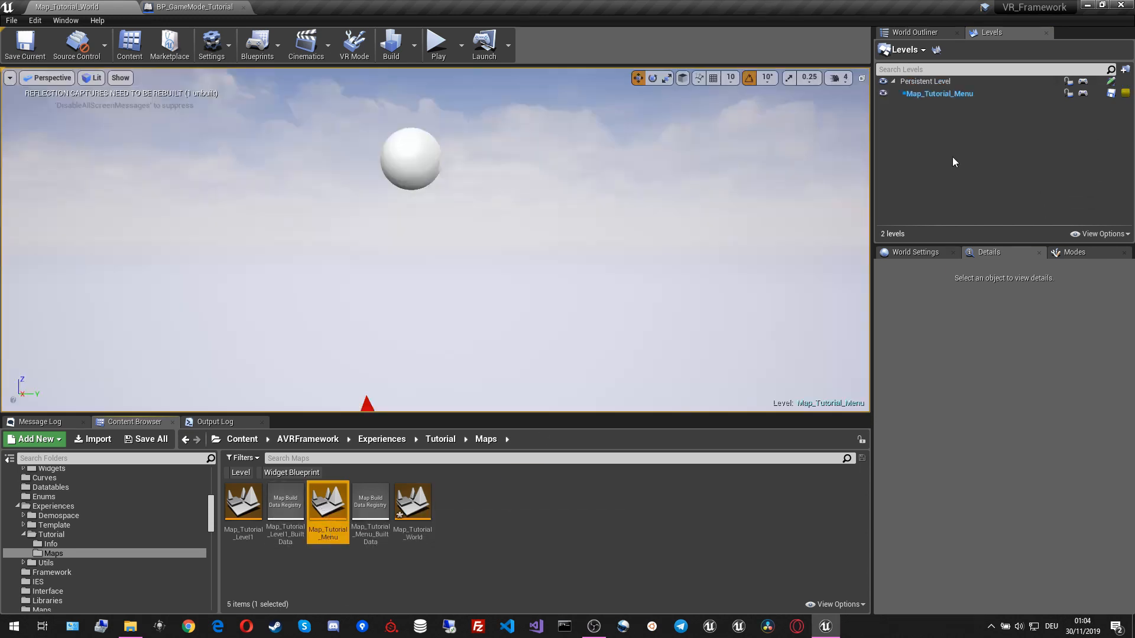
left_click_drag(243, 509, 992, 151)
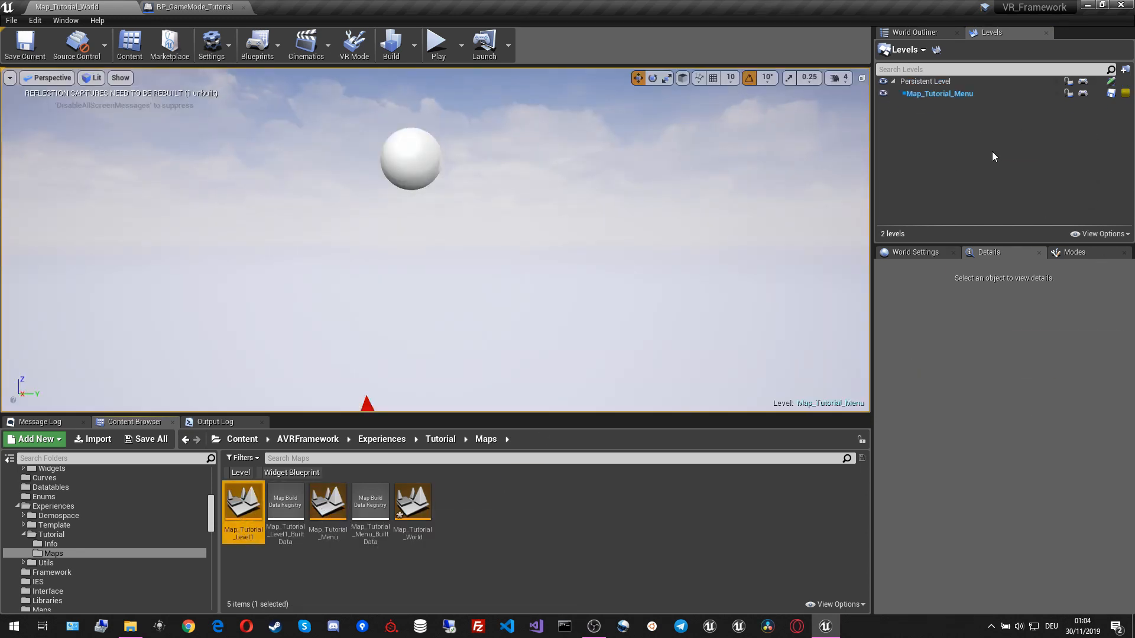
- Add Map_Pause and Map_Transition from the framework's Maps folder as sublevels of Map_Tutorial_World, and save the level
scroll(76, 576, "down", 2)
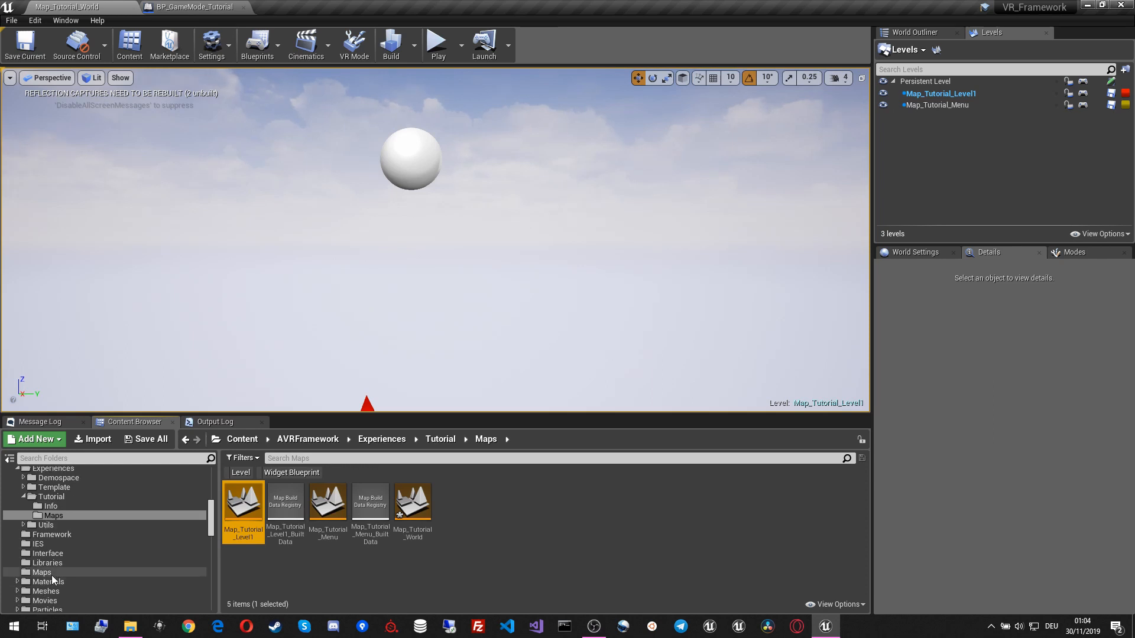
left_click(51, 575)
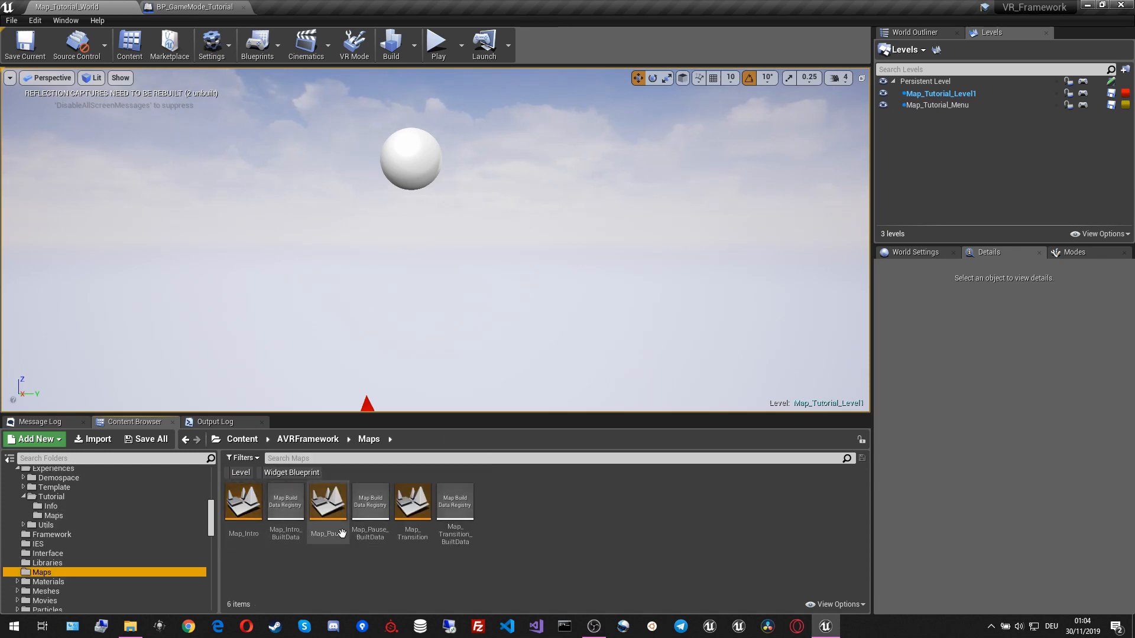
left_click_drag(331, 516, 940, 159)
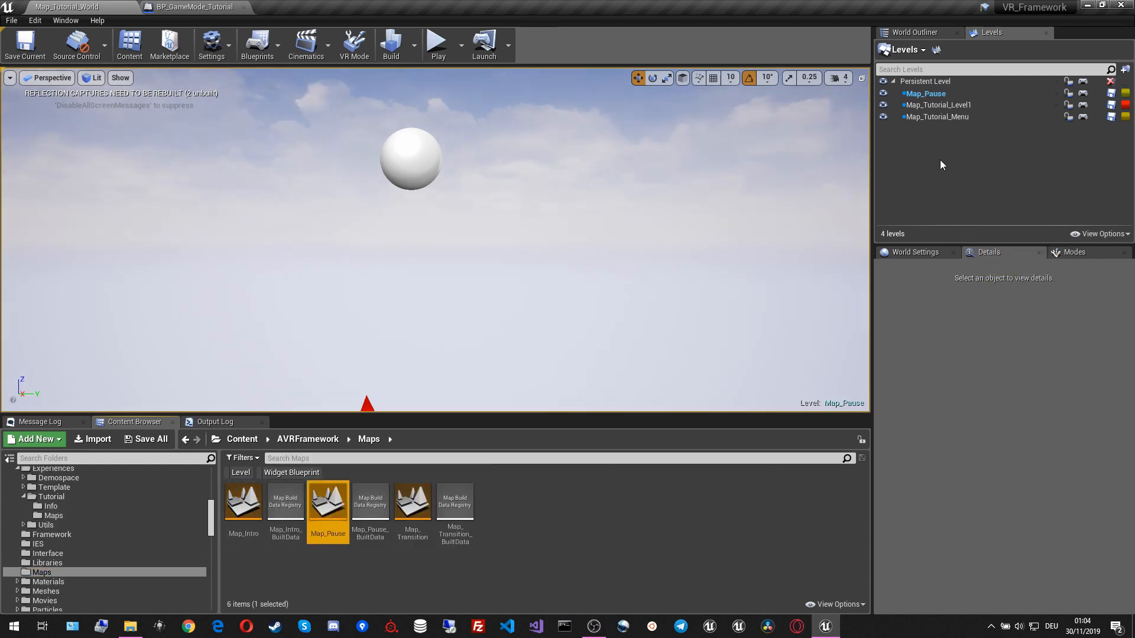
left_click_drag(412, 505, 949, 176)
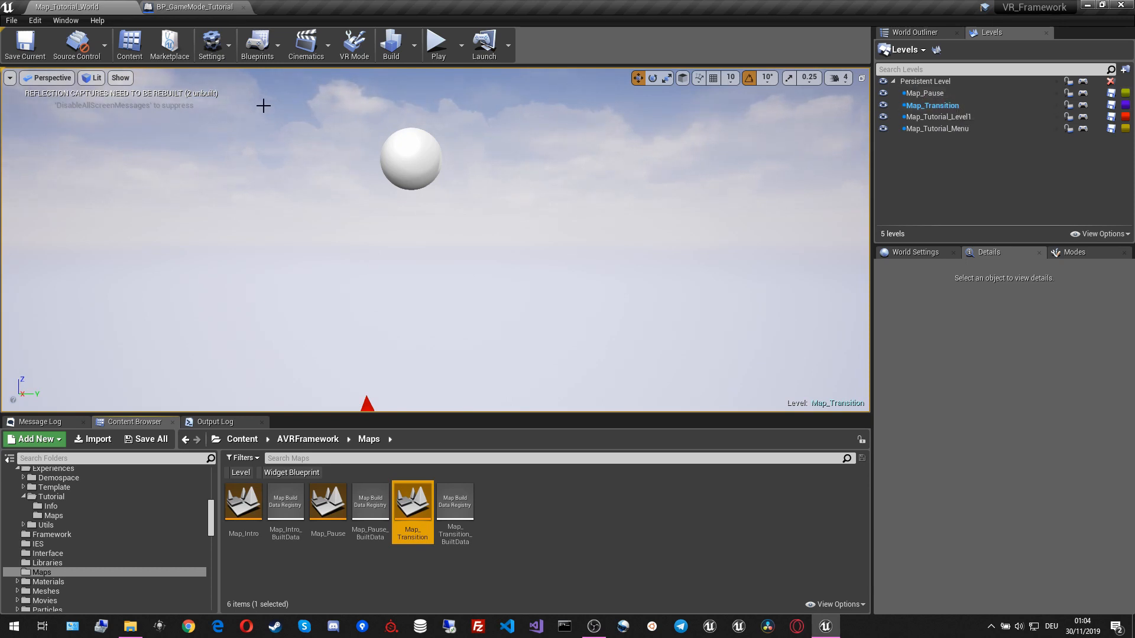
left_click(25, 43)
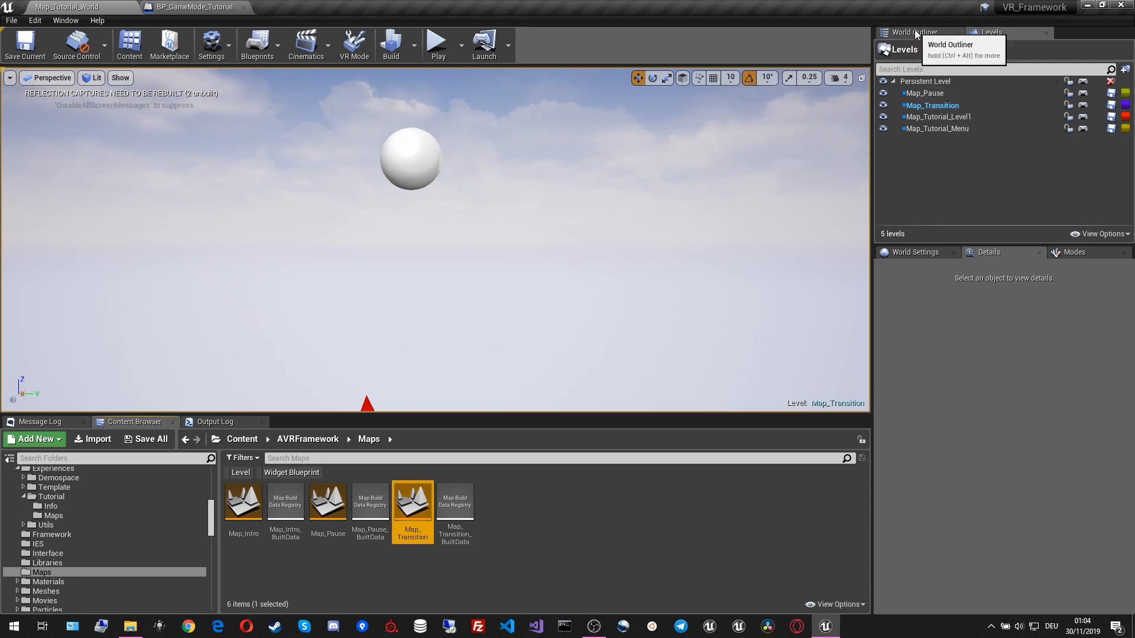
left_click(541, 509)
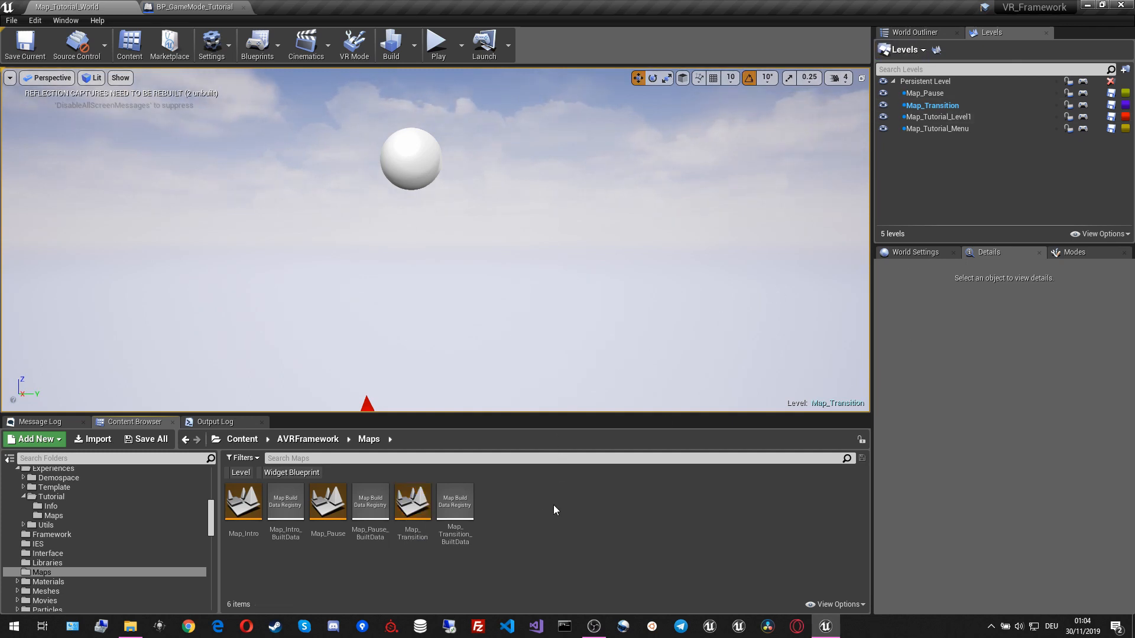
- Open BP_Info_Level_Tutorial_Level1 from the Tutorial Info folder and set its World Map to Map_Tutorial_World
left_click(134, 502)
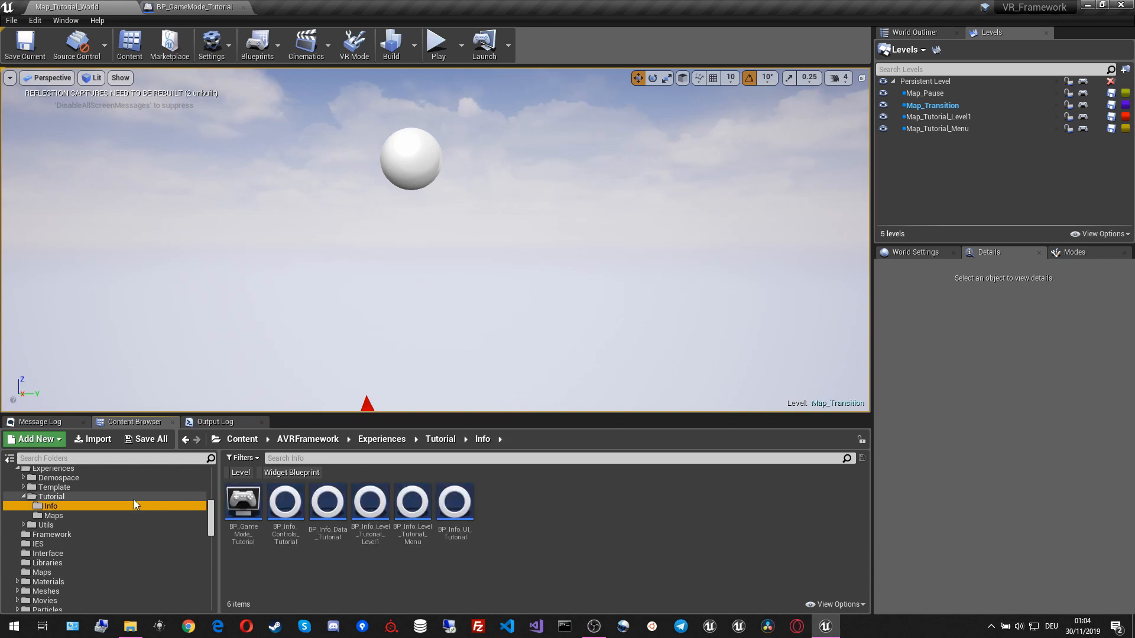
double_click(370, 504)
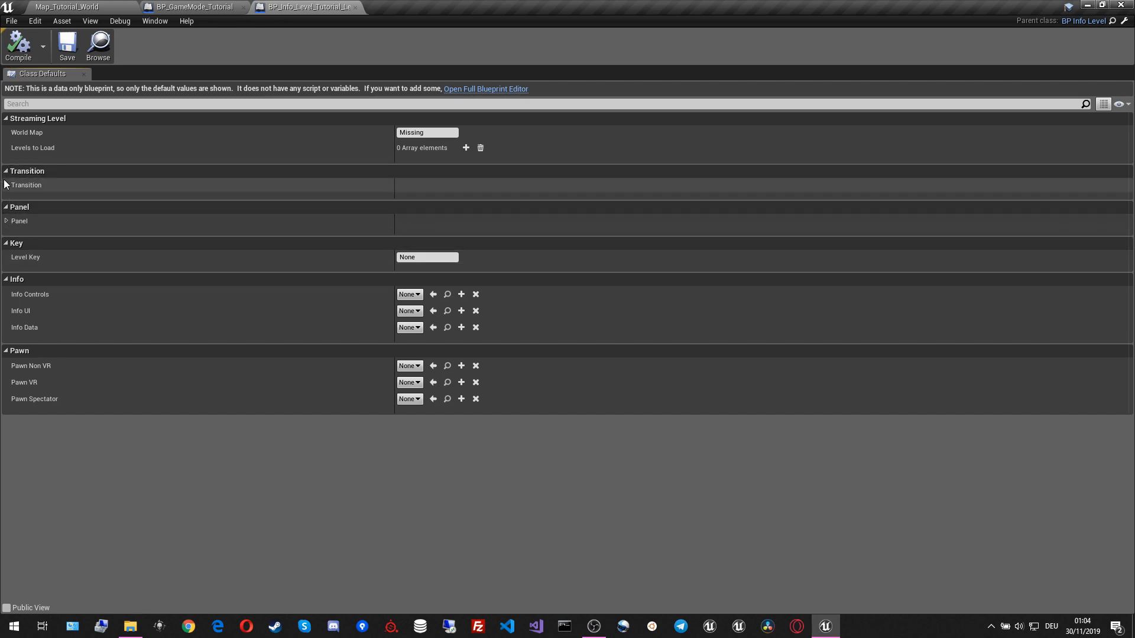
left_click(420, 131)
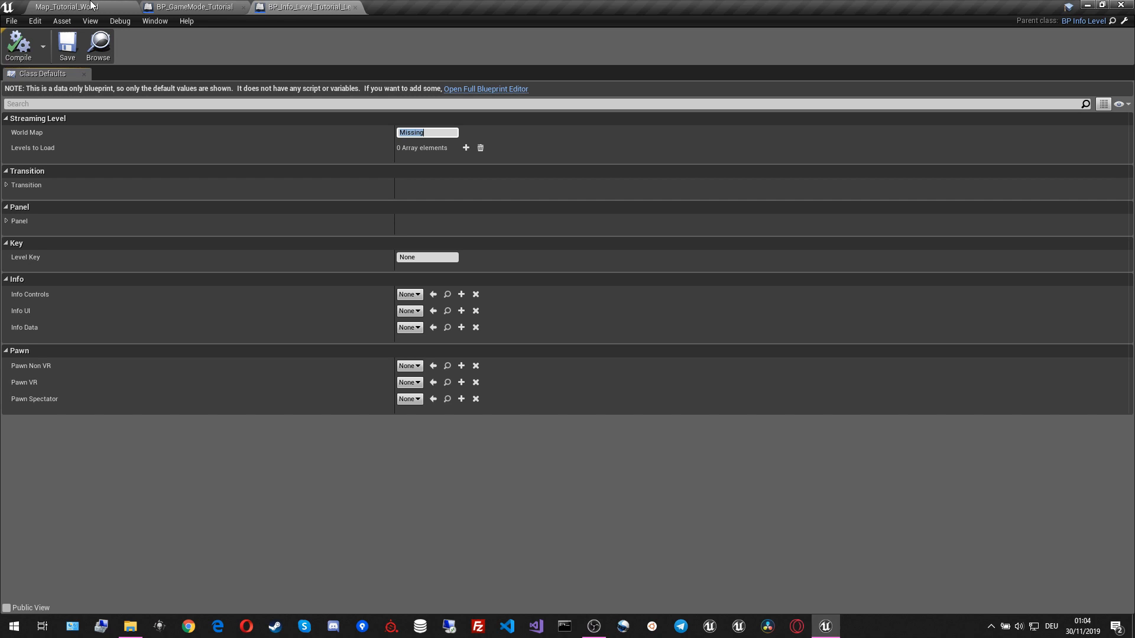
left_click(71, 6)
left_click(50, 517)
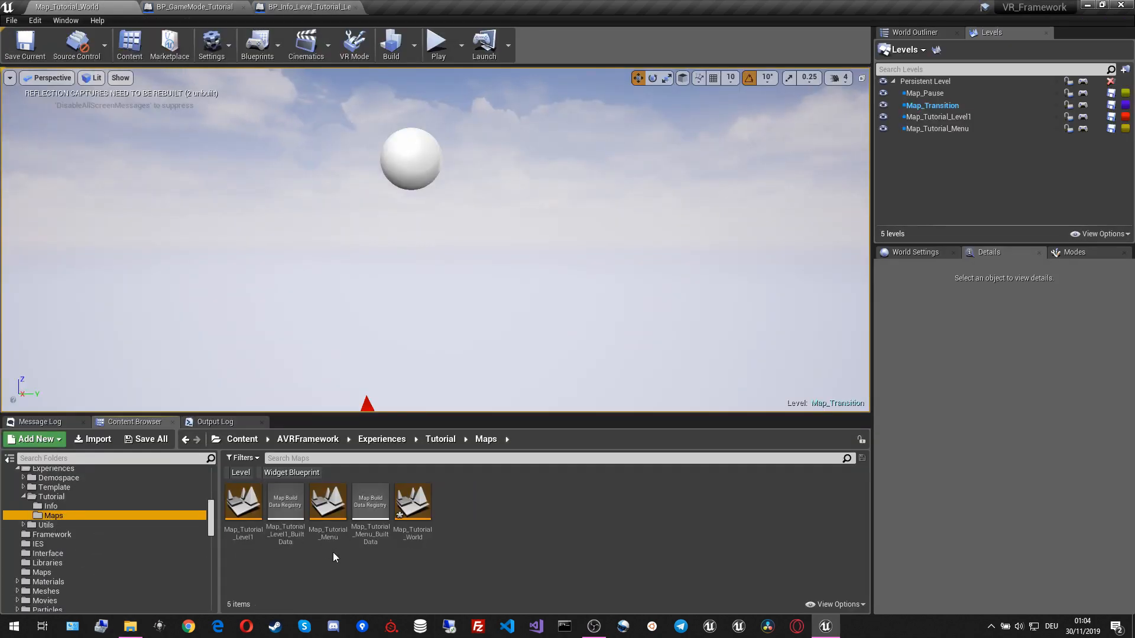
left_click_drag(424, 523, 396, 245)
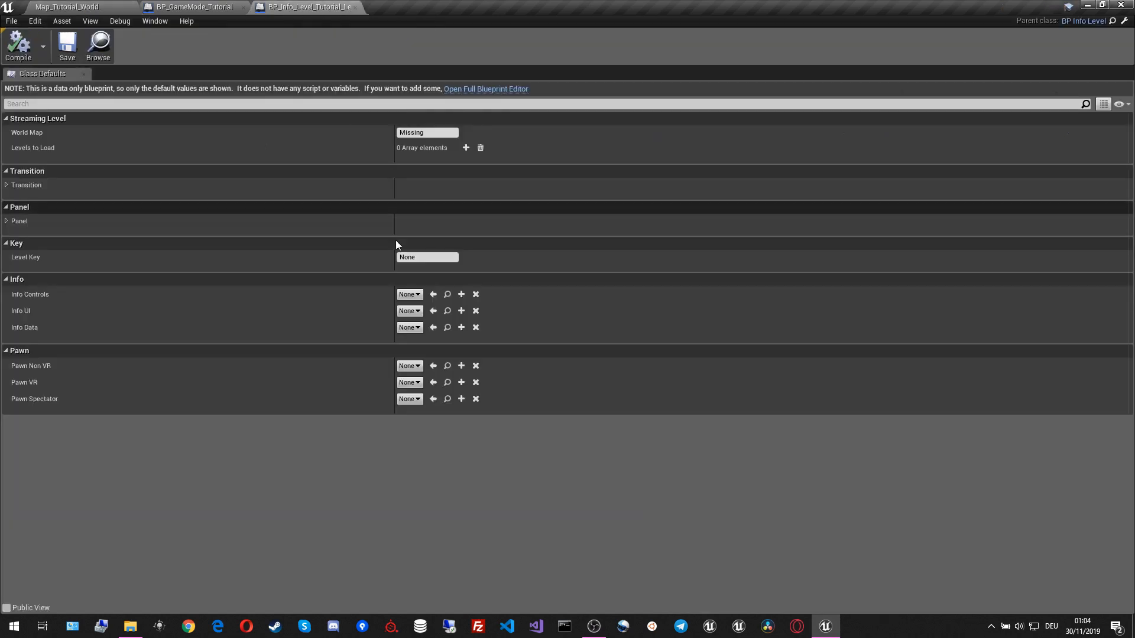
left_click(424, 132)
type("Map")
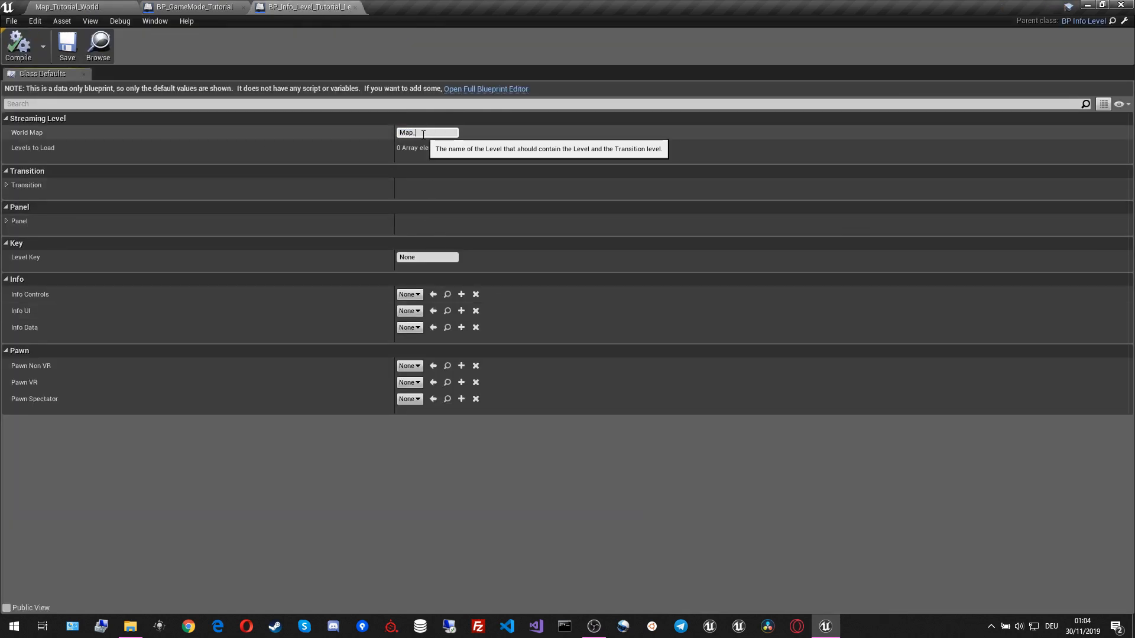
type("_Tutorial_World")
- Add one entry to Levels to Load in the Level 1 info class and set it to Map_Tutorial_Level1
left_click(467, 148)
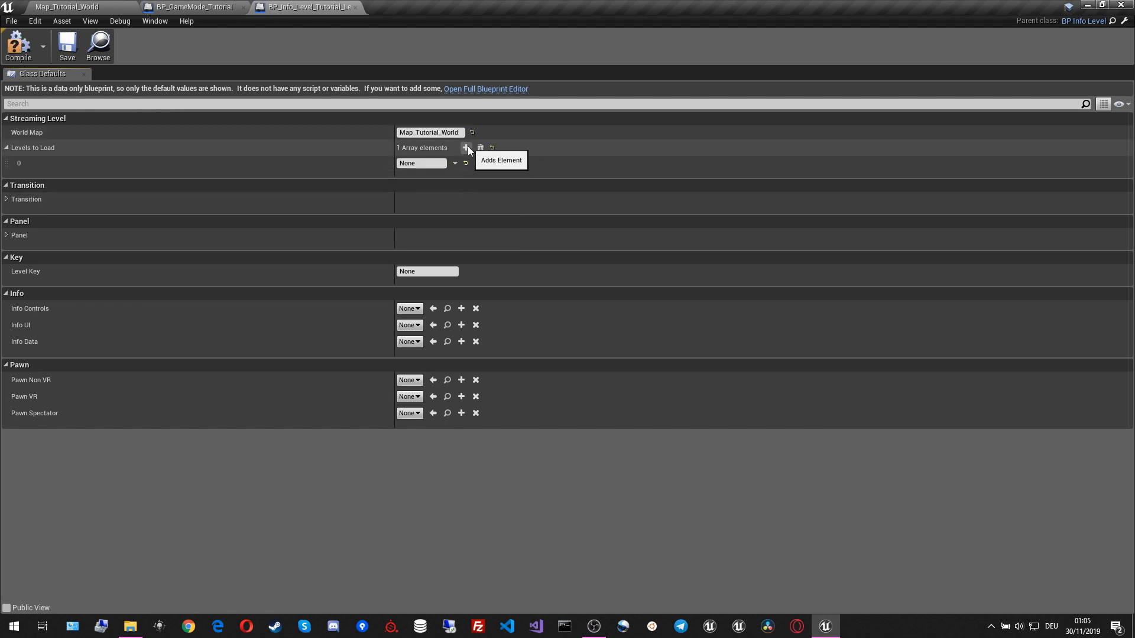
left_click(108, 10)
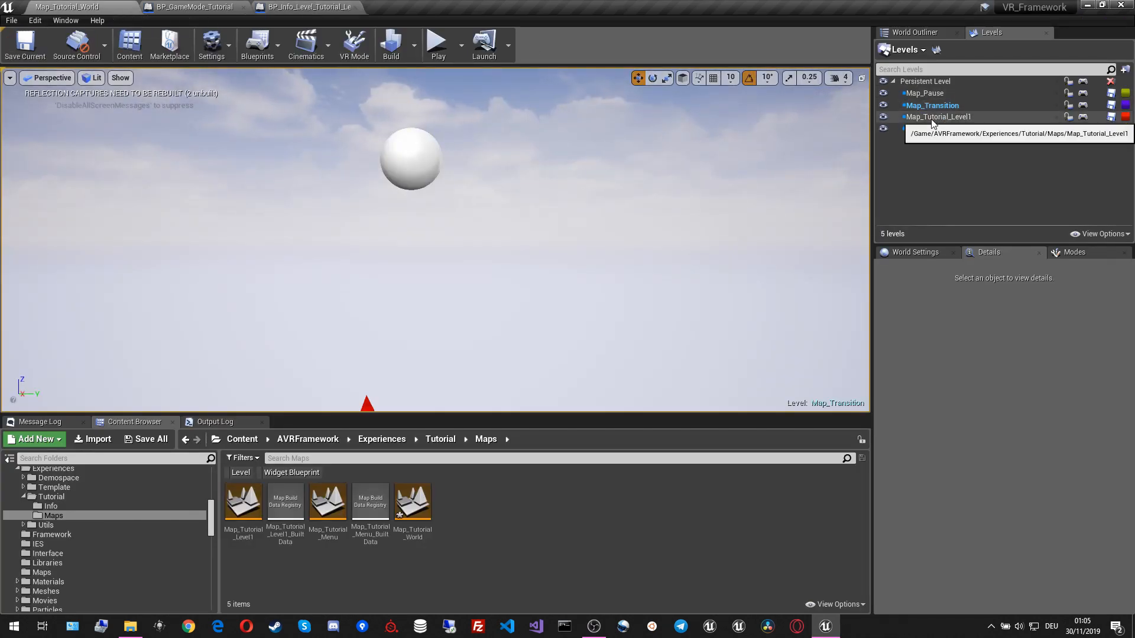
left_click(333, 9)
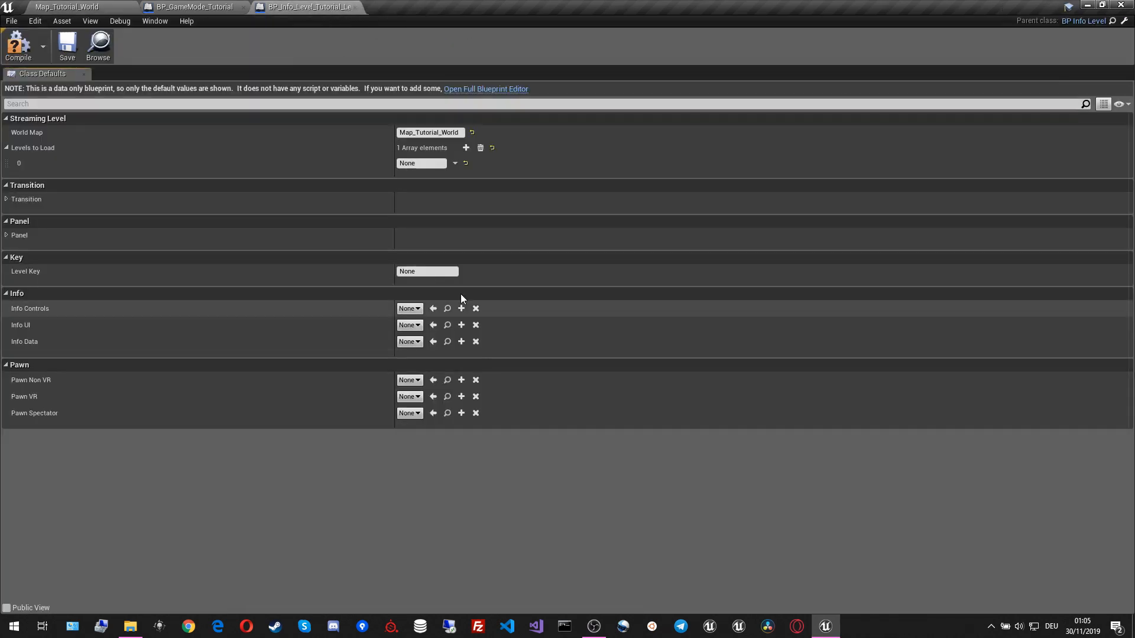
left_click(425, 164)
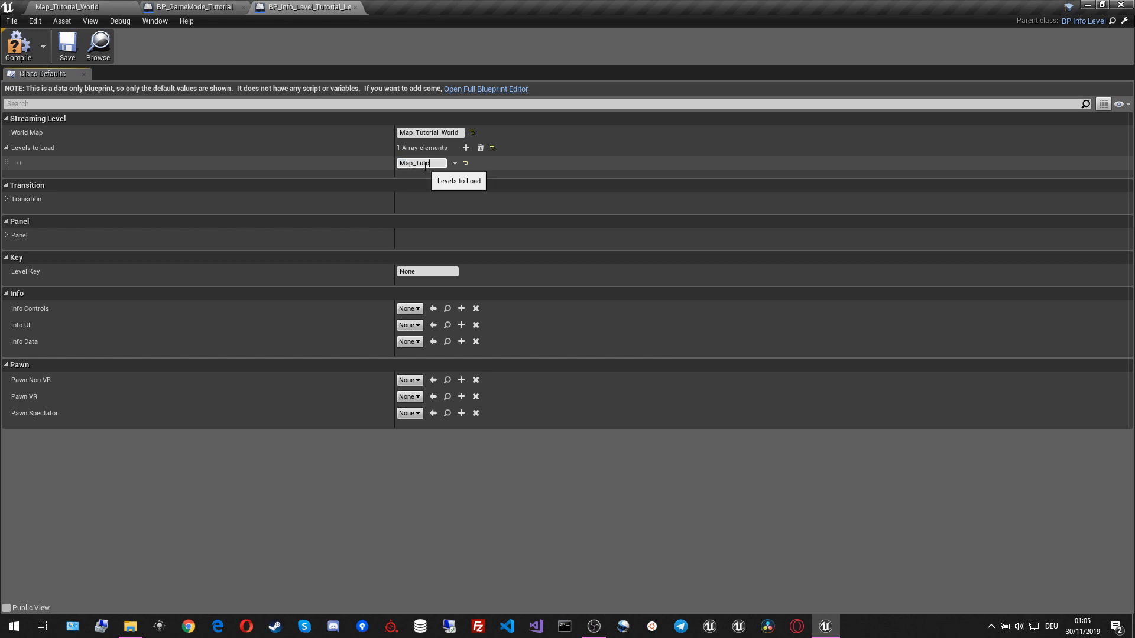
type("Map_Tutorial_Level1")
key("Return")
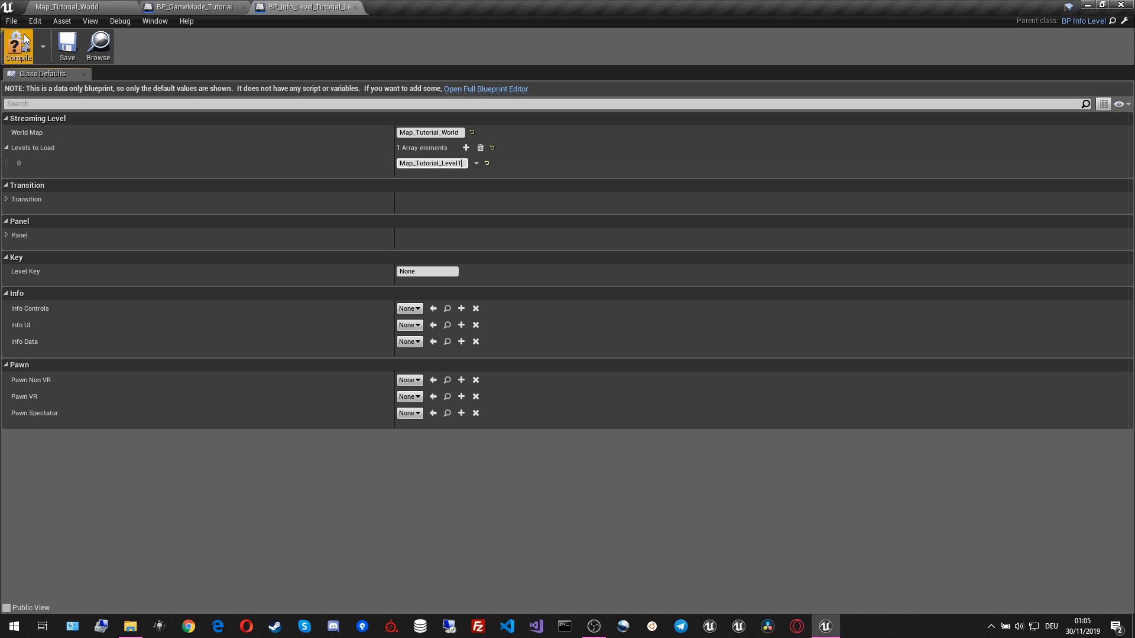
- Set the Level Key to "Level 1", and compile and save the Level 1 info class
left_click(428, 272)
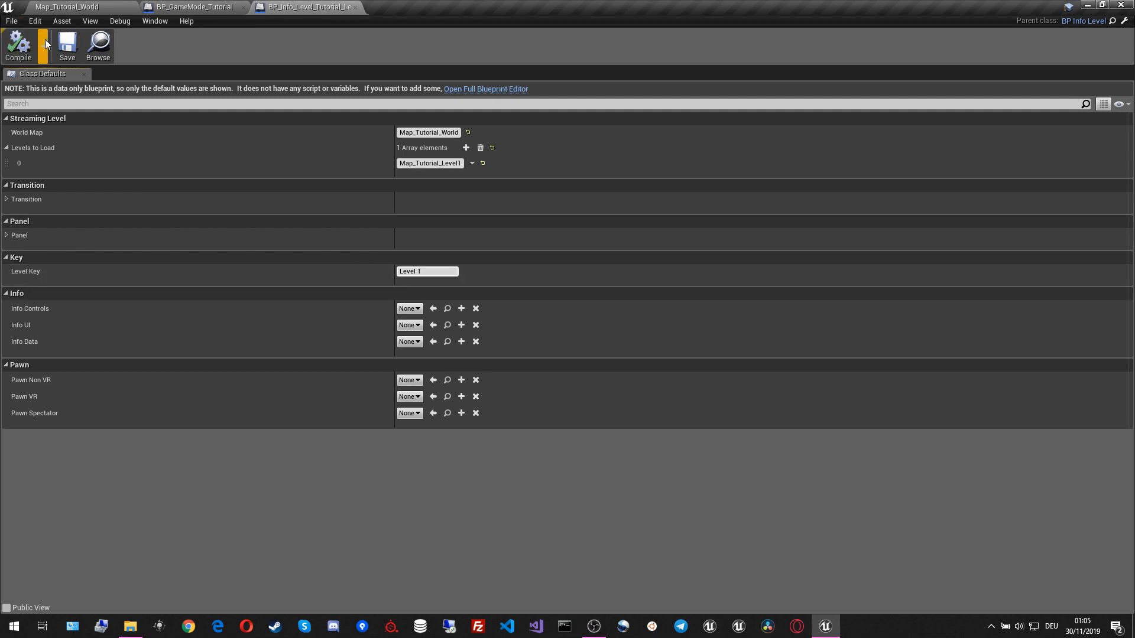
left_click(31, 54)
key("ctrl+s")
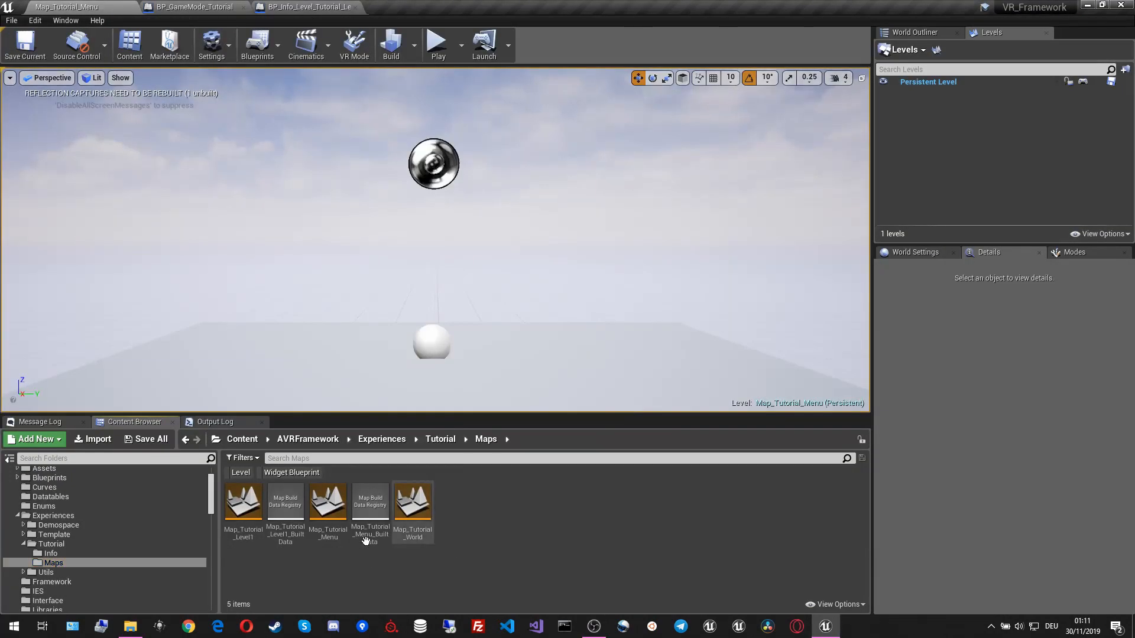
- Set BP_Info_Level_Tutorial_Menu's World Map to Map_Tutorial_World and its one level to load to Map_Tutorial_Menu, and compile and save it
left_click(68, 553)
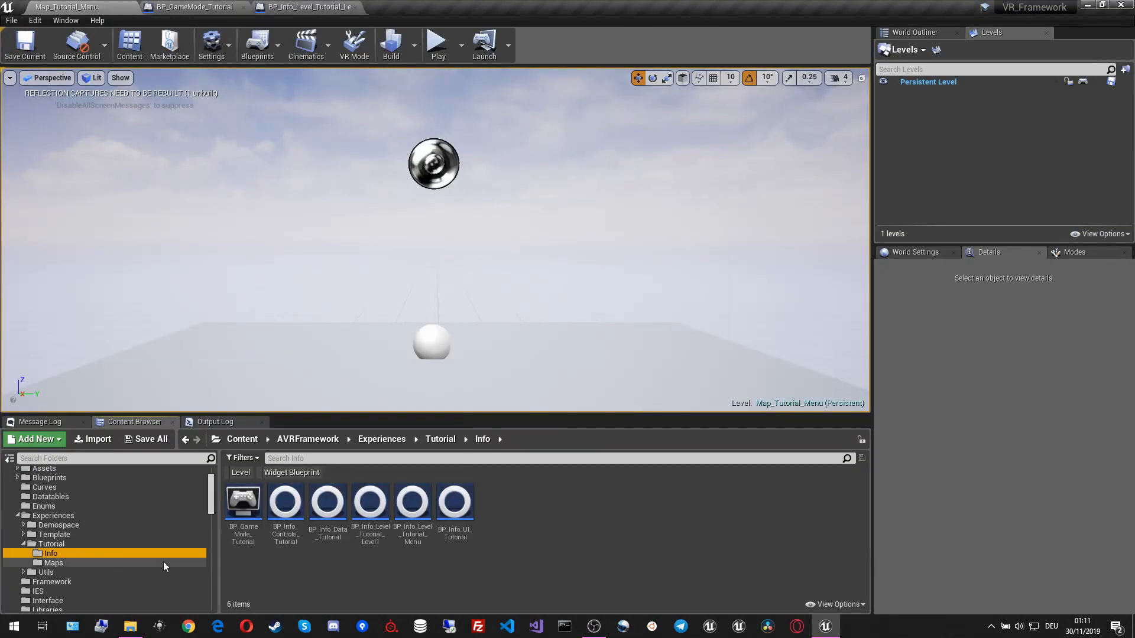
double_click(414, 502)
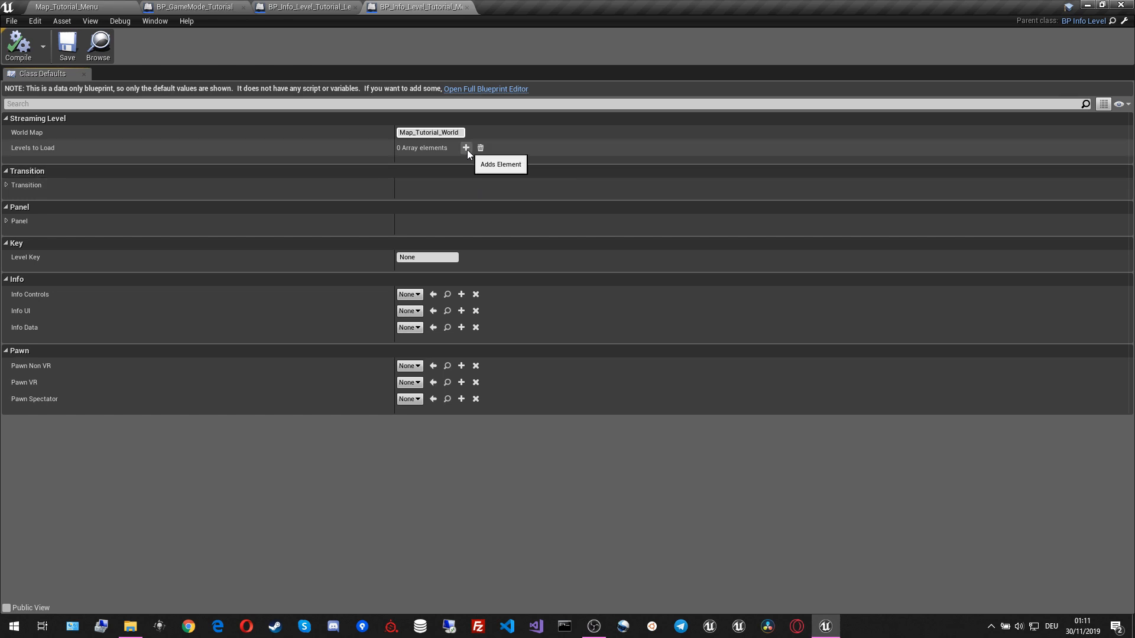
left_click(467, 148)
left_click(428, 164)
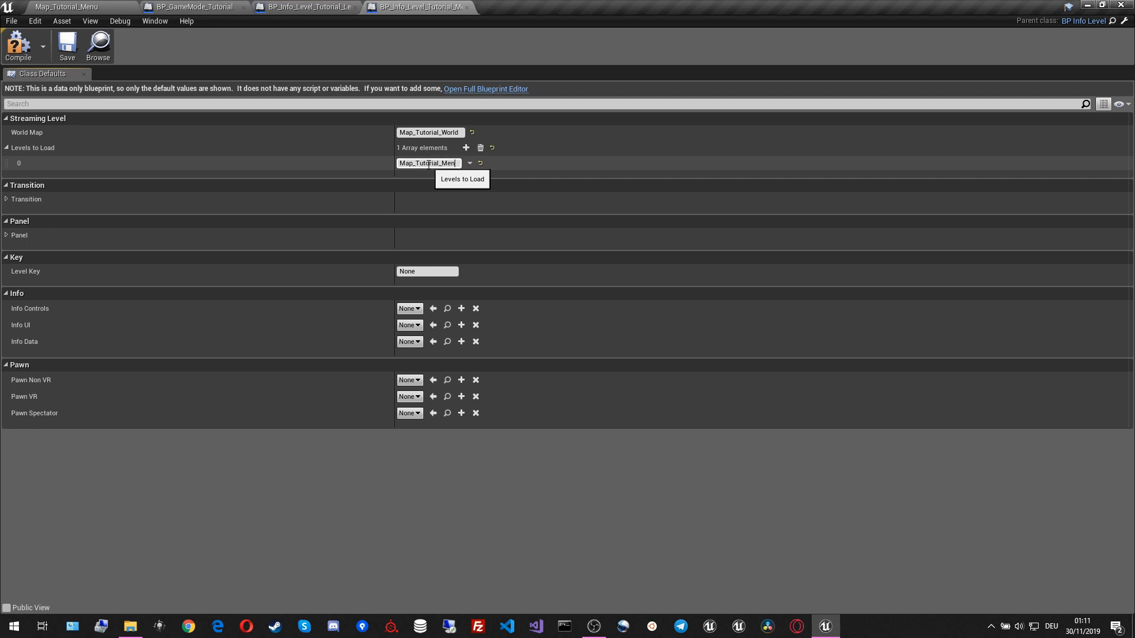
left_click(64, 53)
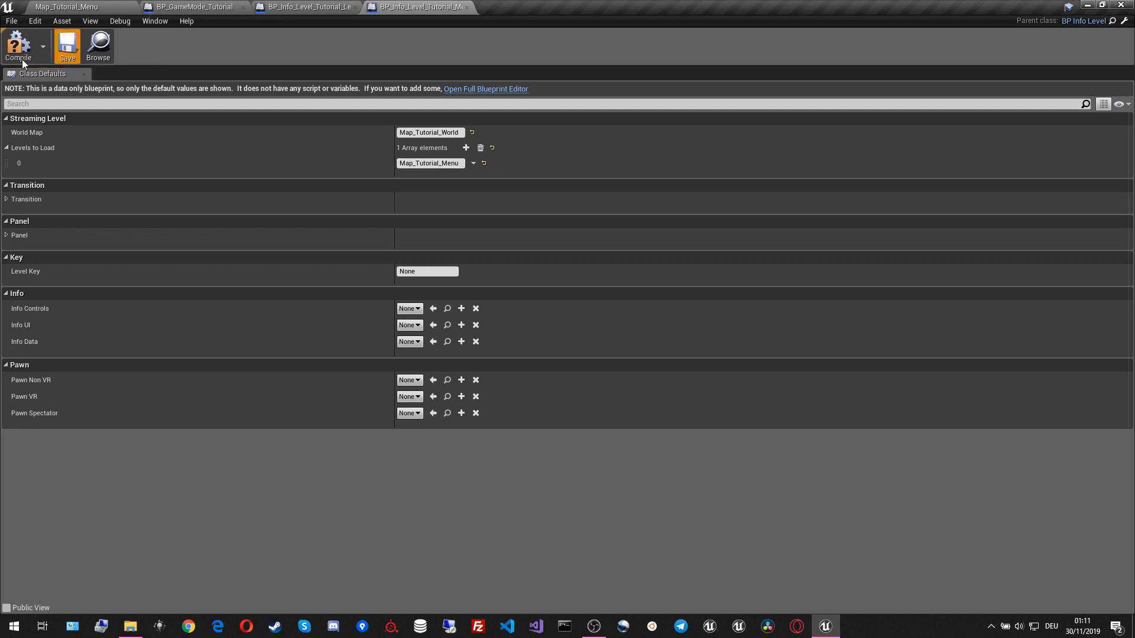
left_click(14, 57)
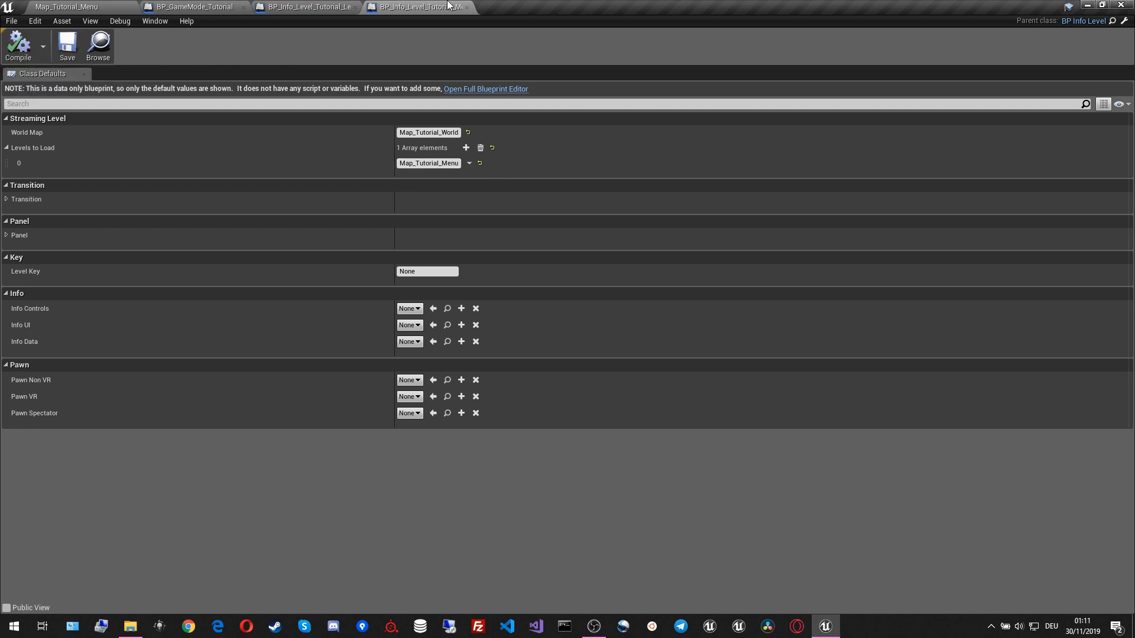
left_click(467, 7)
- Play the menu level, start Level 1 through the StartLevel option on the in-game menu, and stop the session
left_click(102, 7)
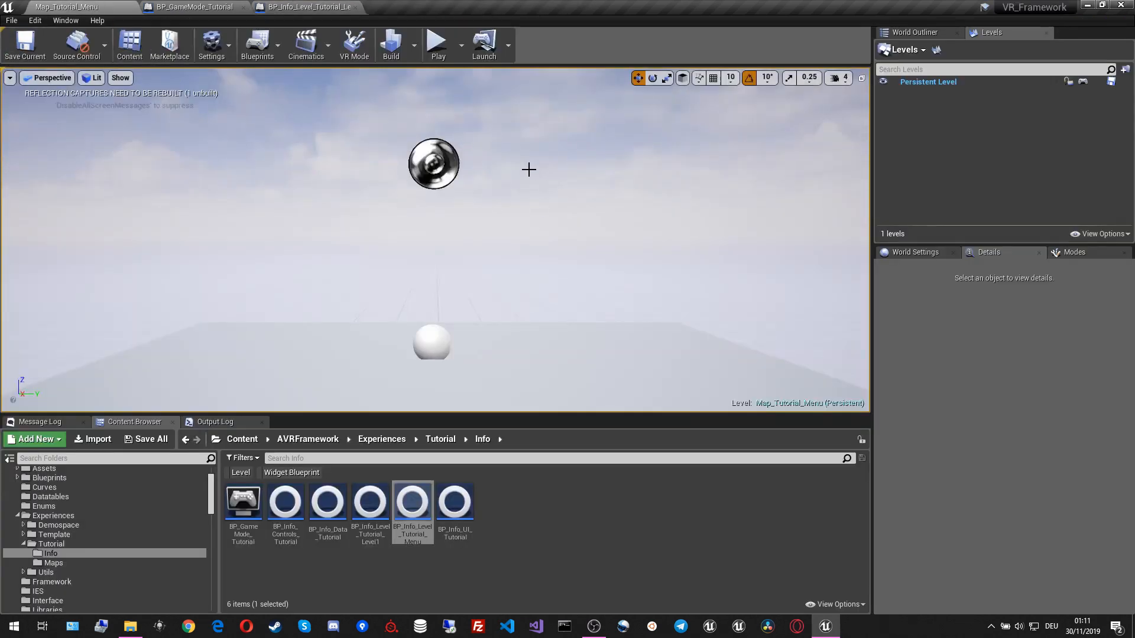
right_click_drag(529, 170, 515, 216)
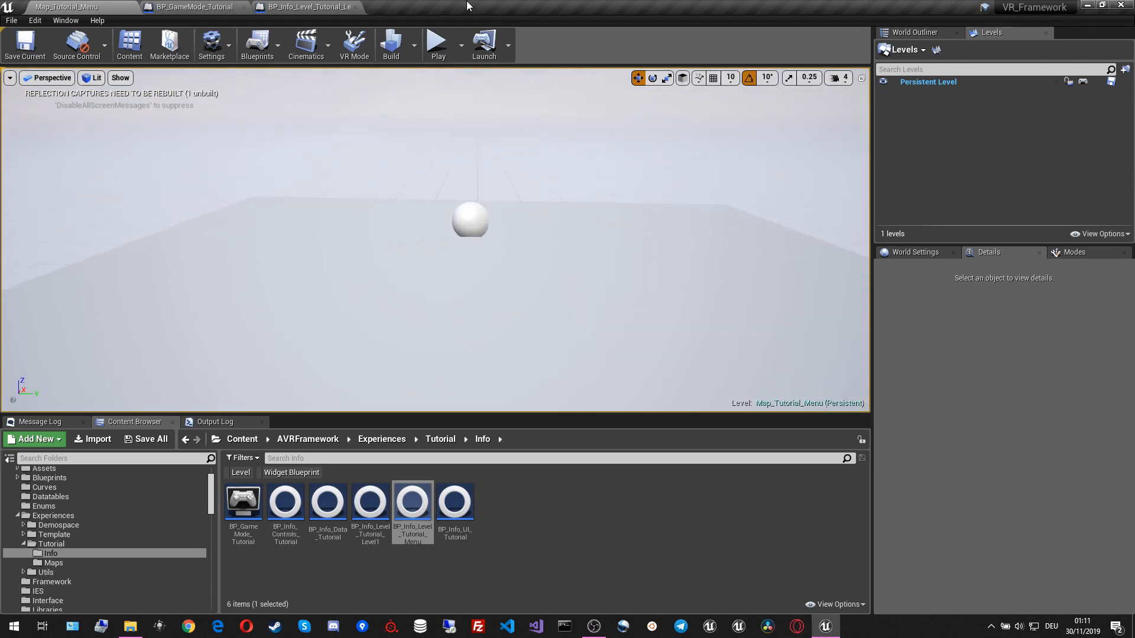
left_click(438, 42)
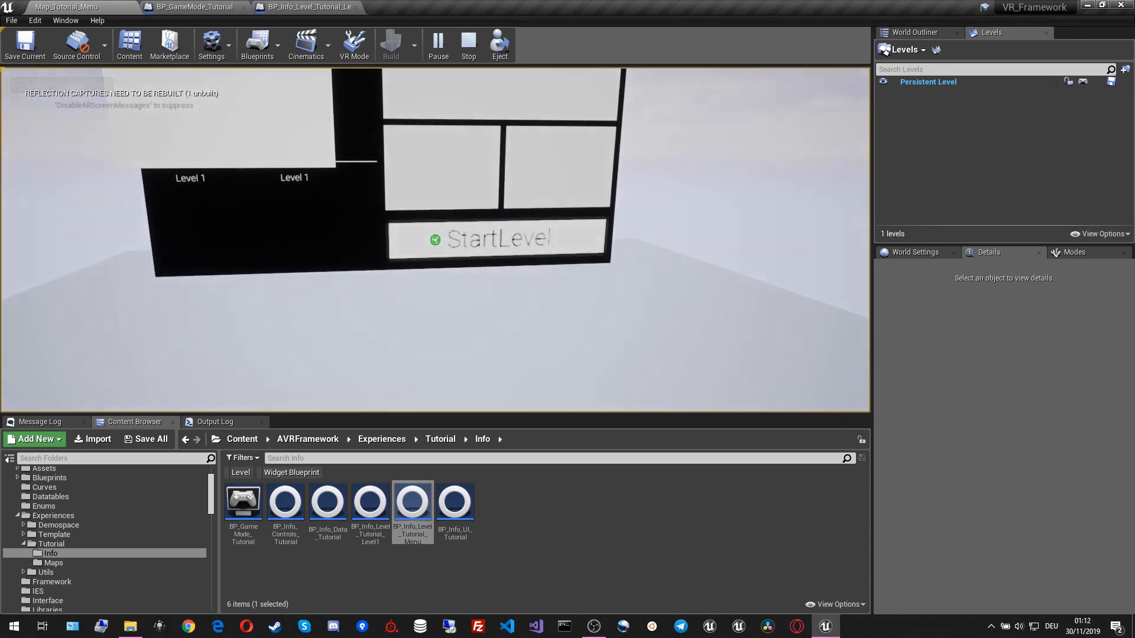
left_click(435, 240)
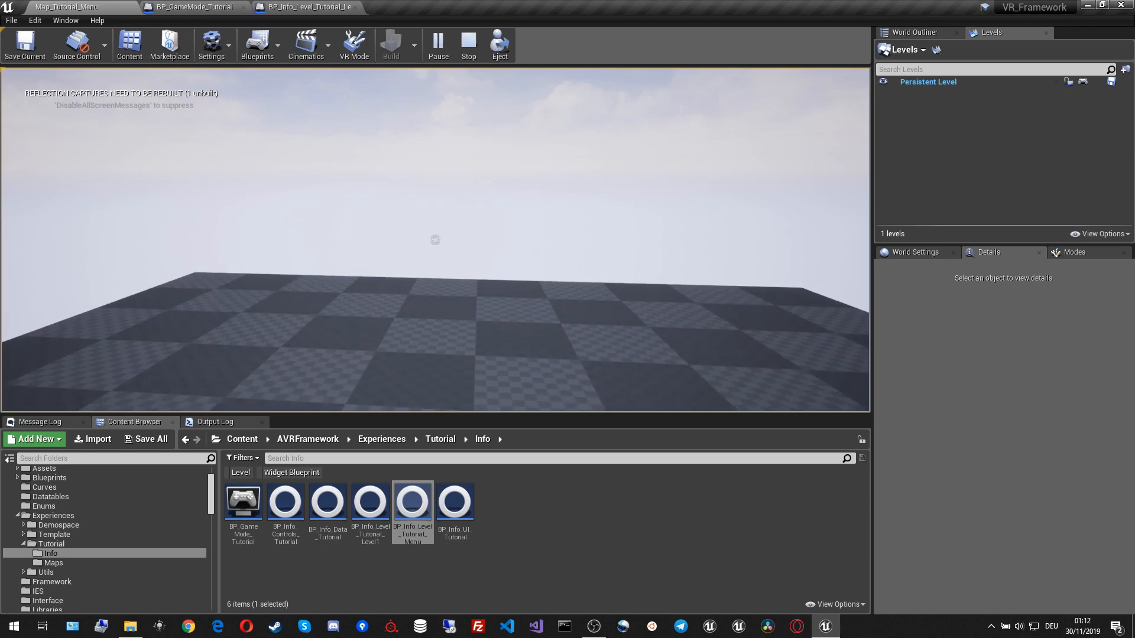
key("Escape")
right_click_drag(488, 187, 532, 213)
key("s")
right_click_drag(464, 114, 449, 139)
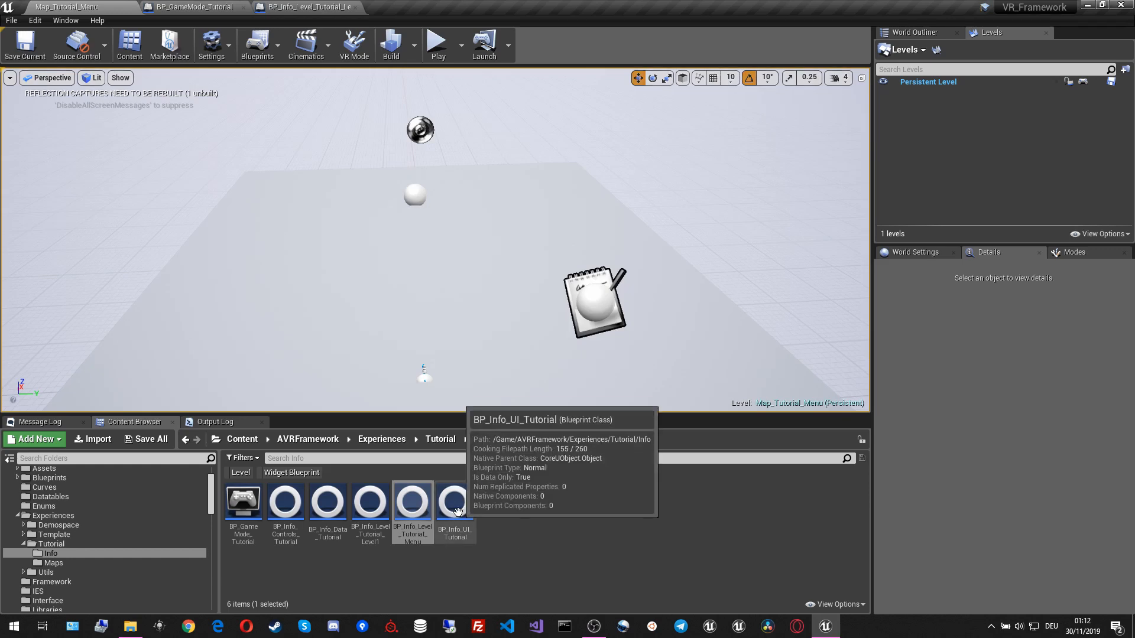
- Set the Menu class of BP_GameMode_Tutorial to BP_Info_Level_Tutorial_Menu, save the game mode and return to the menu level
scroll(158, 555, "down", 2)
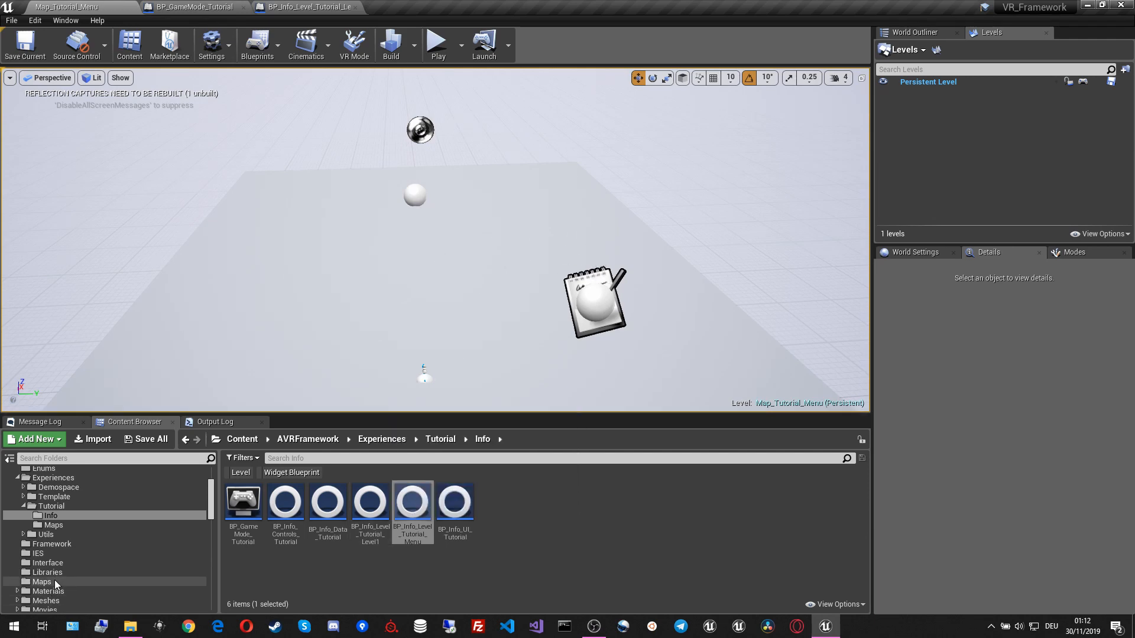
double_click(243, 503)
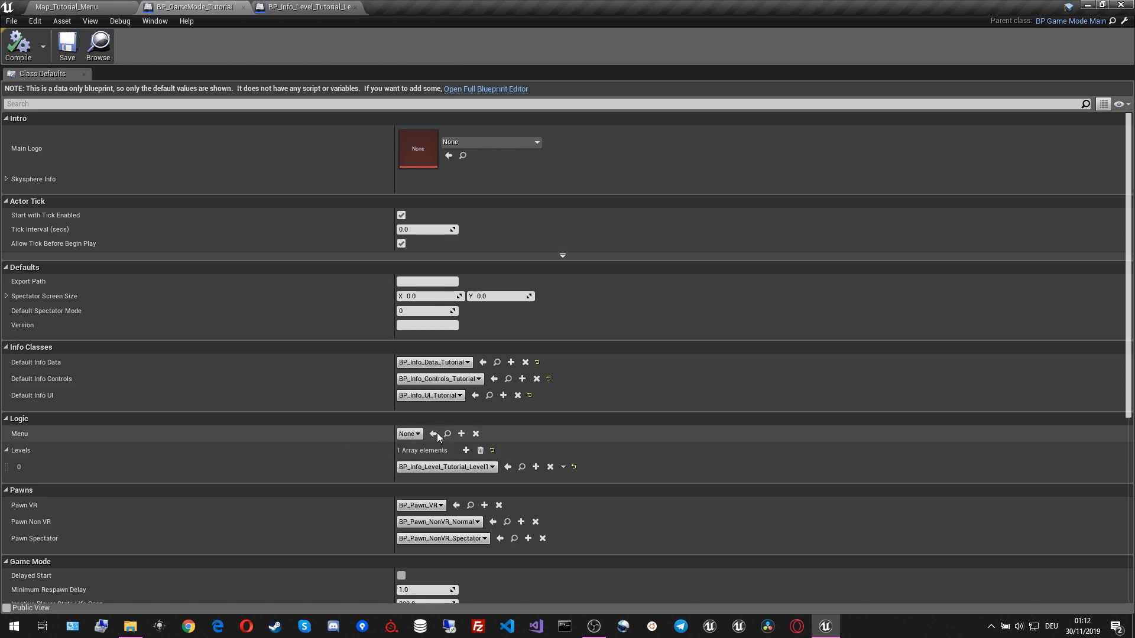
left_click(419, 434)
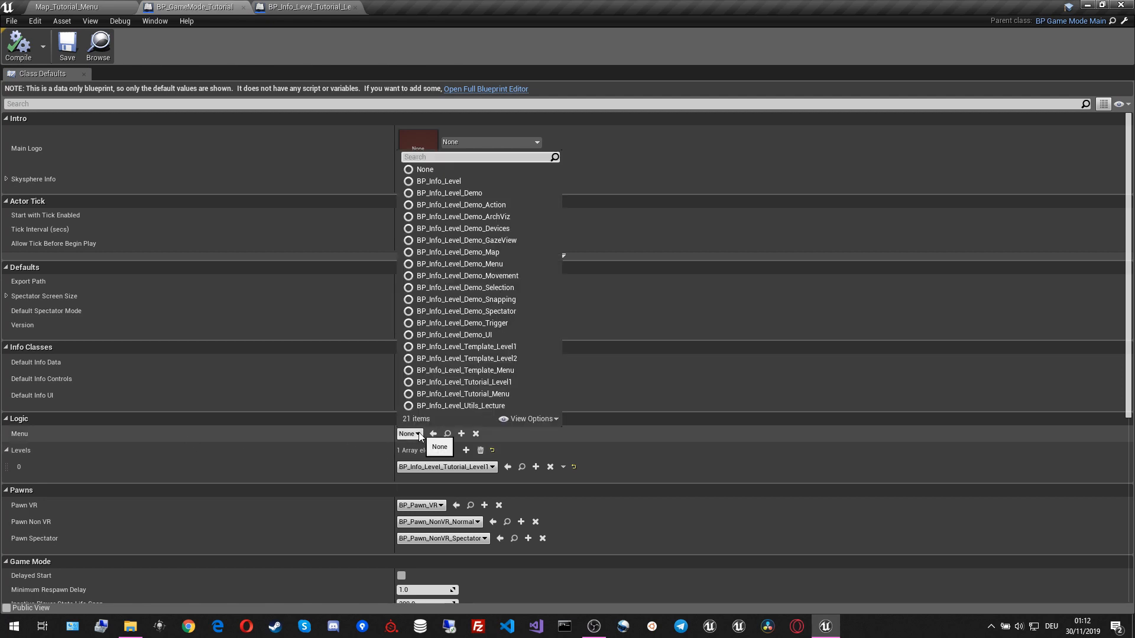
left_click(463, 394)
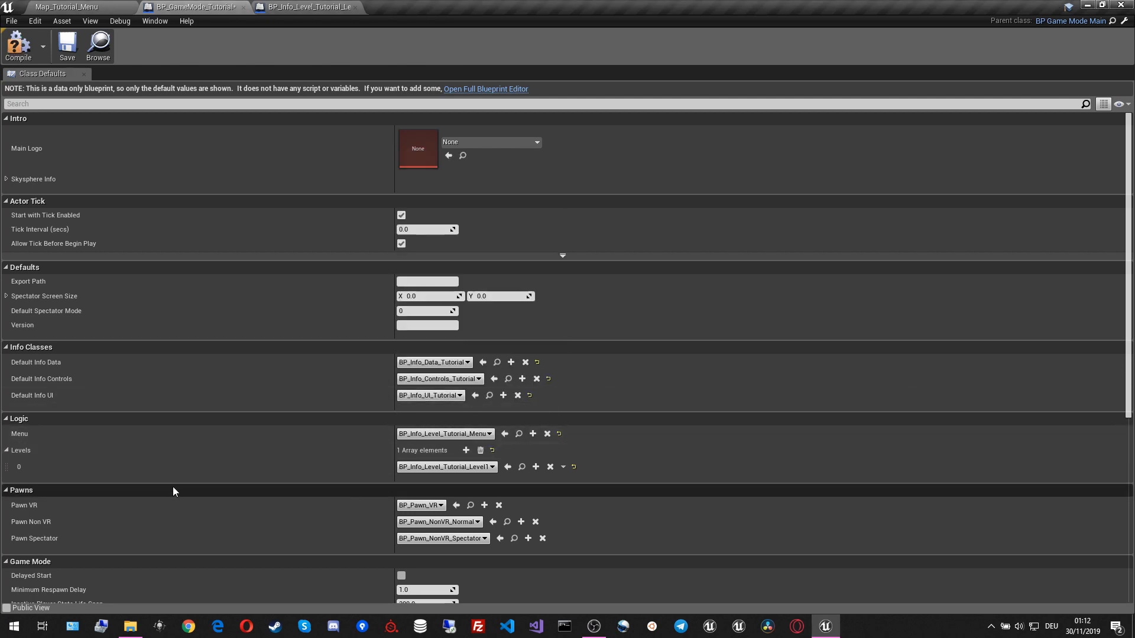
left_click(67, 46)
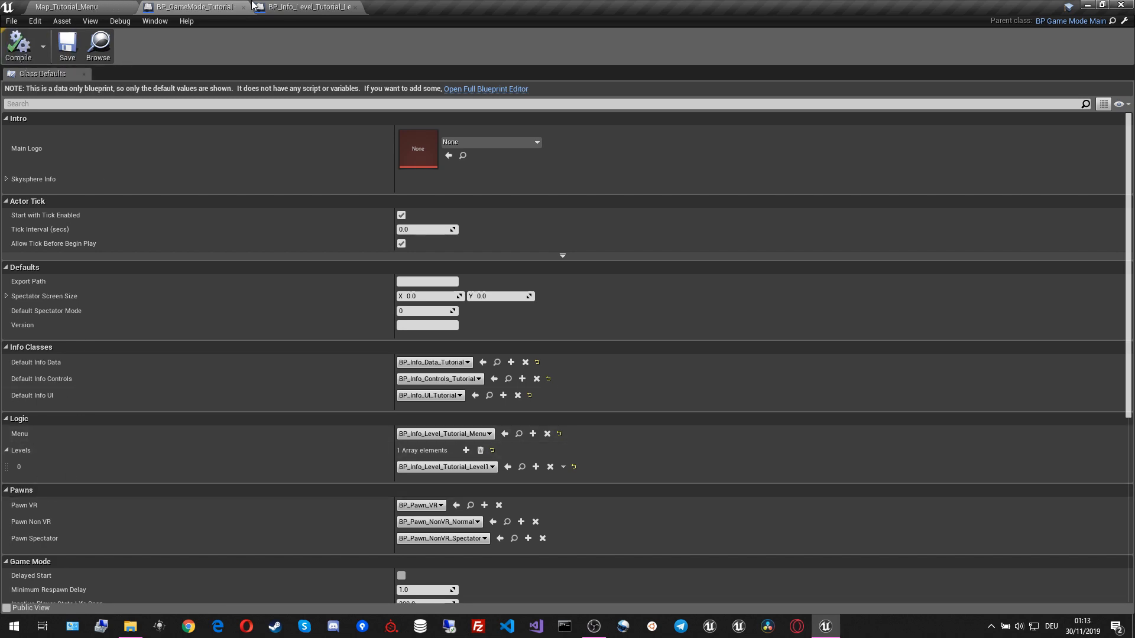
left_click(112, 7)
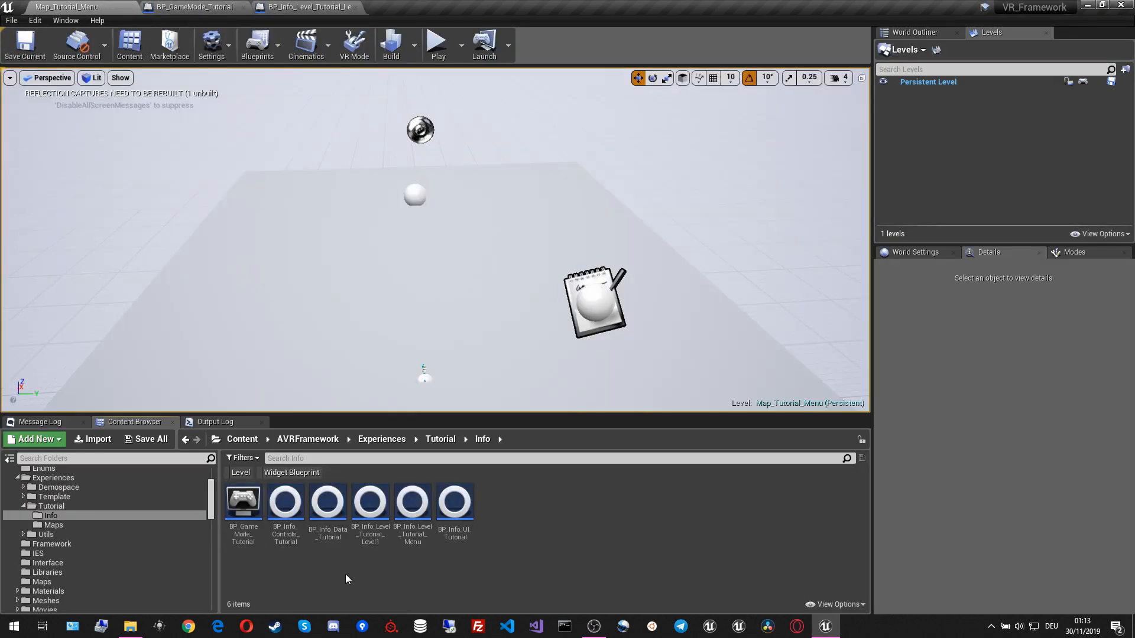
- Open the Map_Intro level from the Maps folder of AVRFramework
left_click(76, 545)
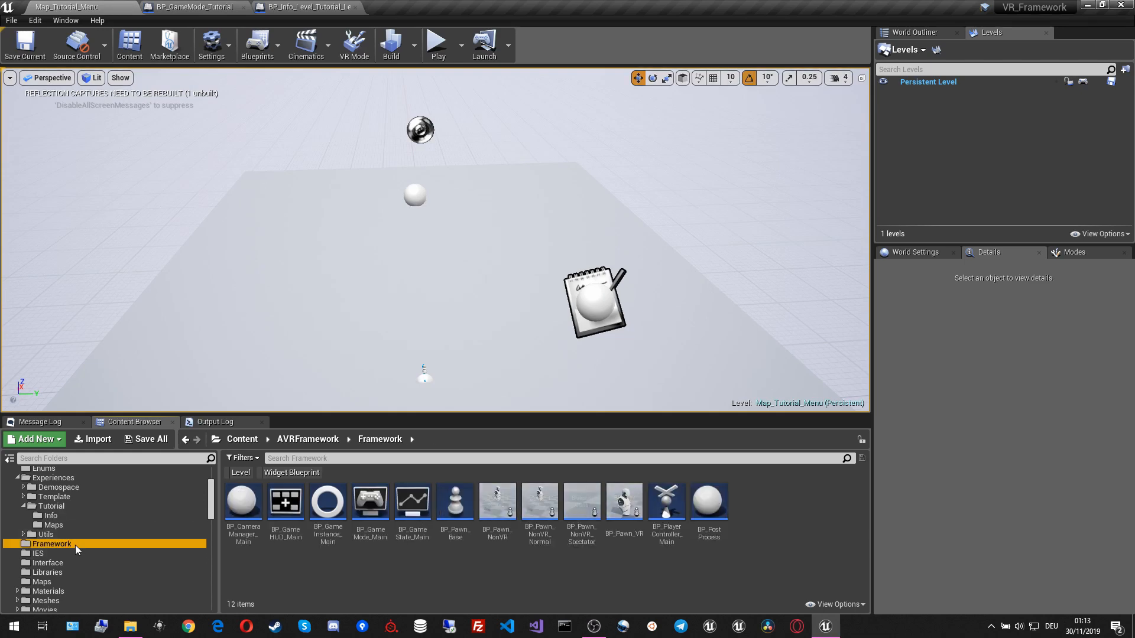
left_click(54, 581)
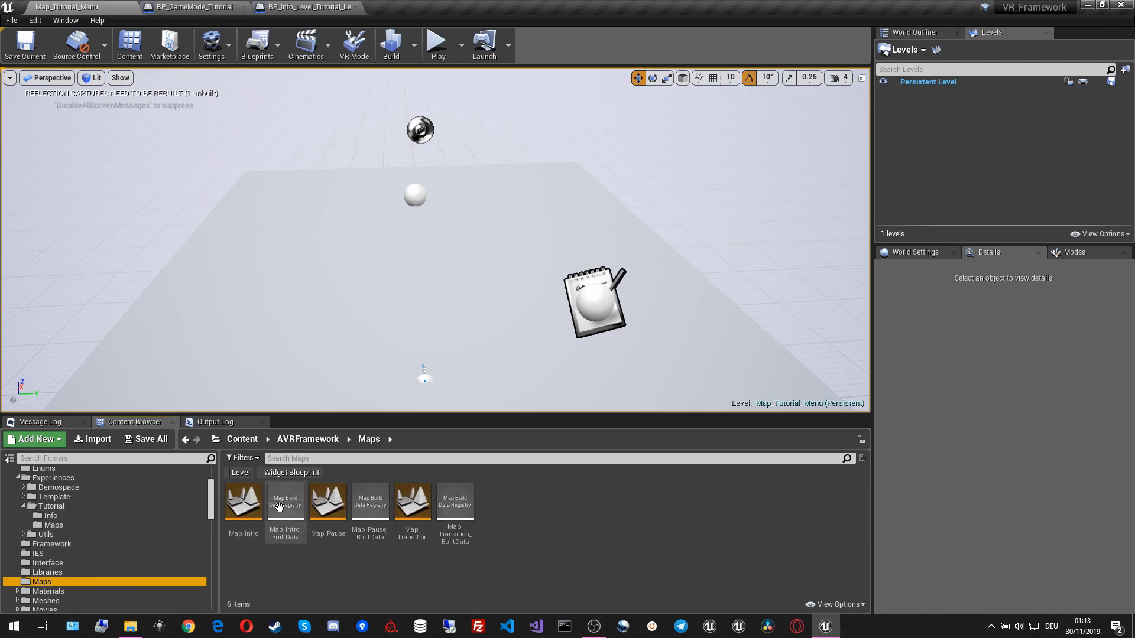
double_click(251, 508)
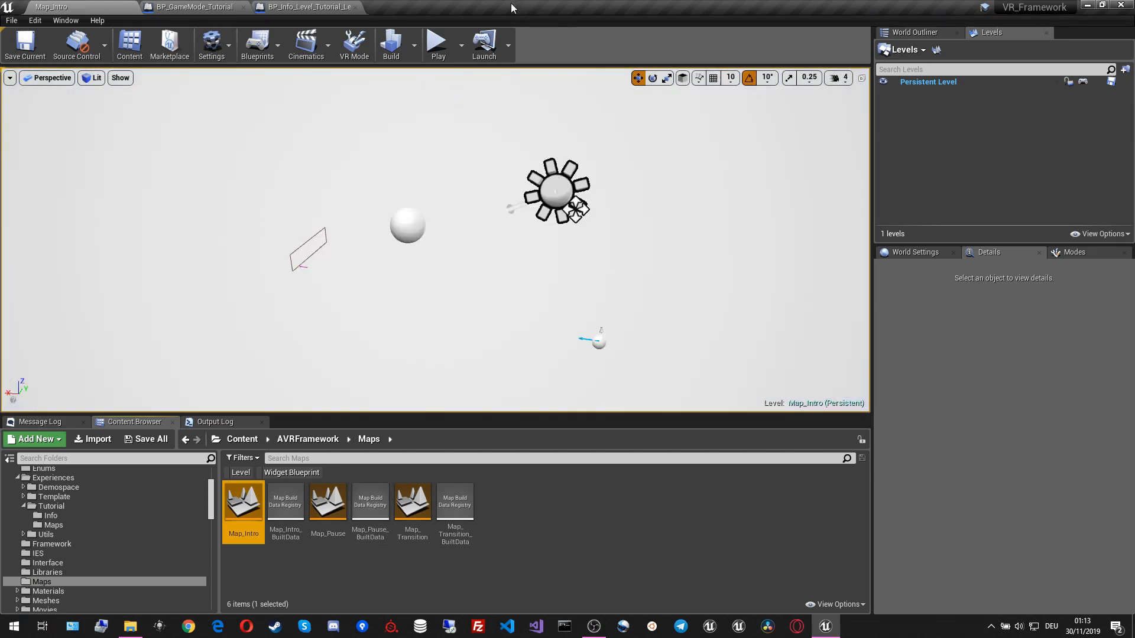
- Play Map_Intro with an enlarged viewport, choose Start on the intro screen and launch Level 1 through StartLevel on the in-game menu
left_click(437, 43)
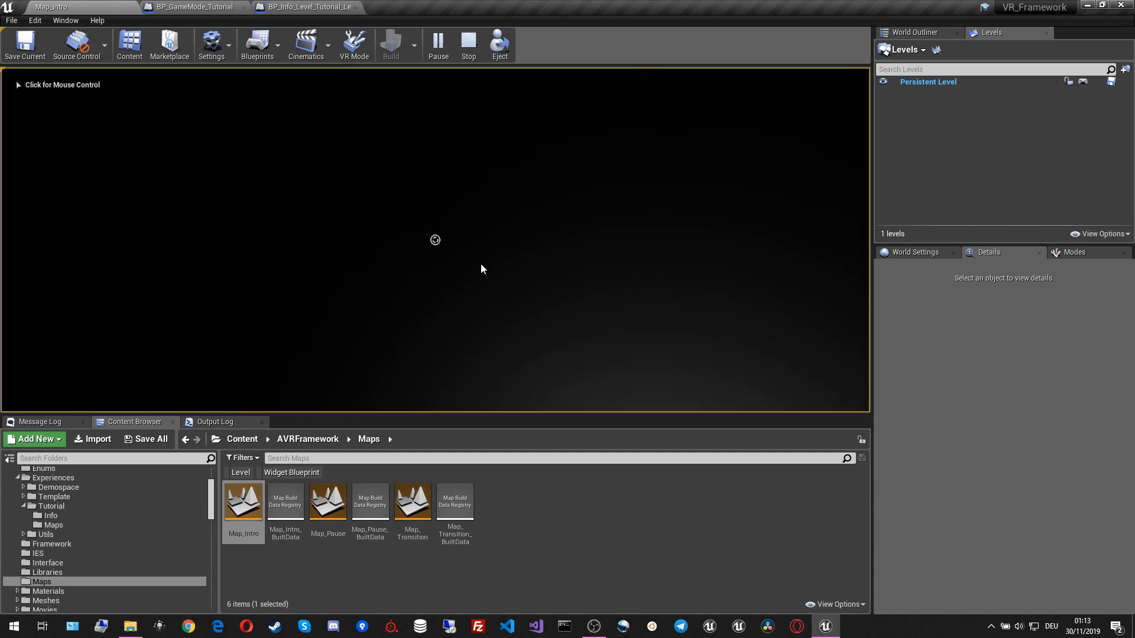
left_click_drag(479, 414, 479, 481)
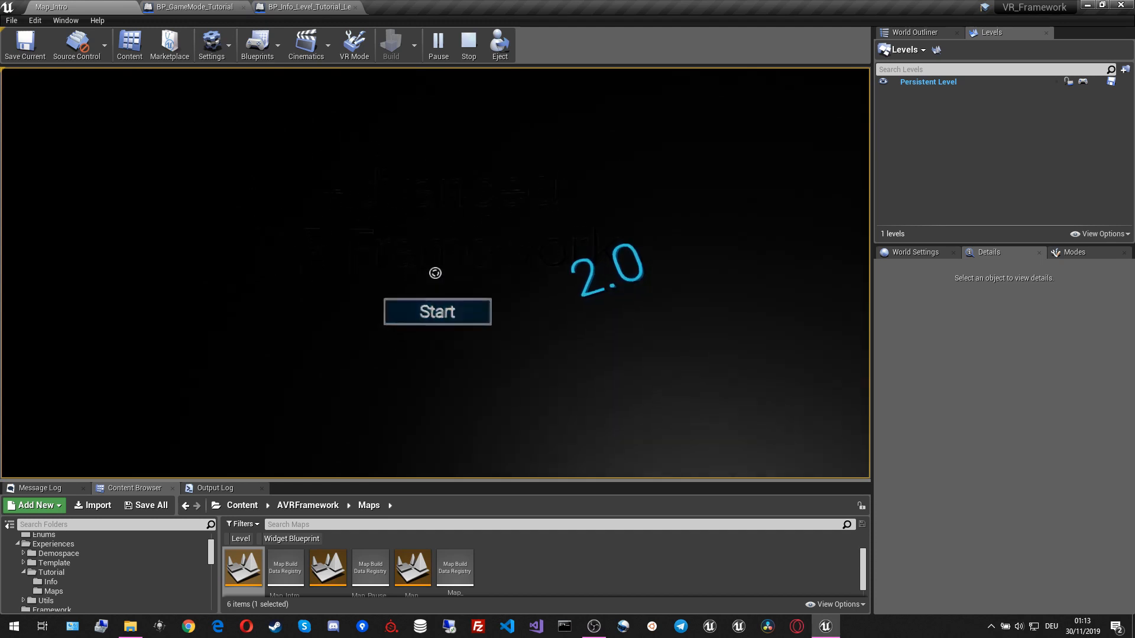
left_click(435, 276)
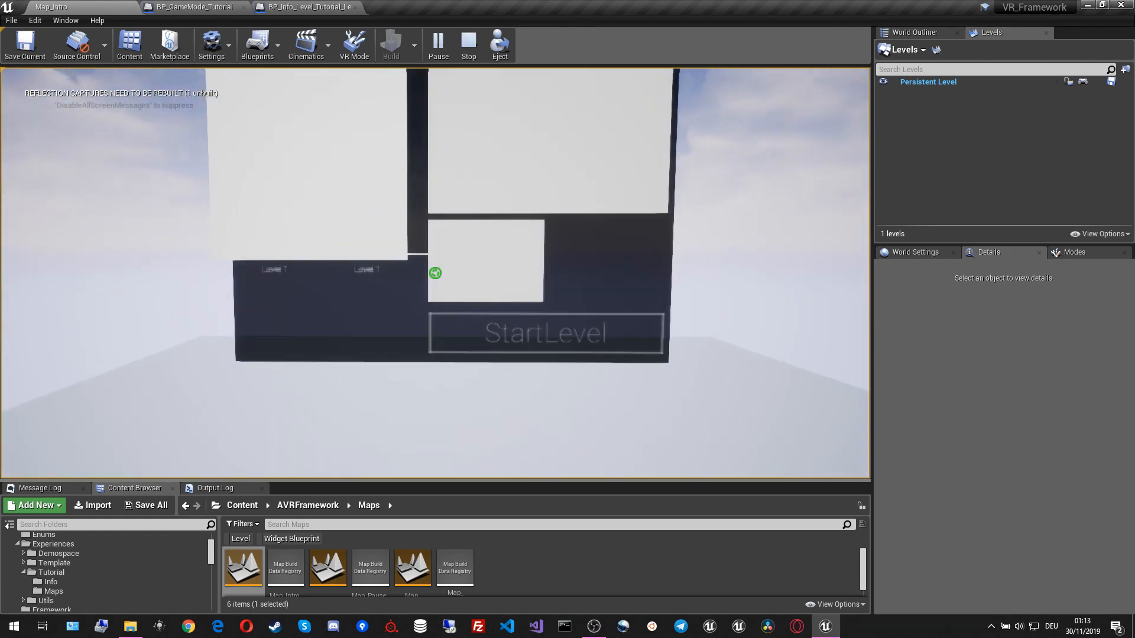
left_click(435, 274)
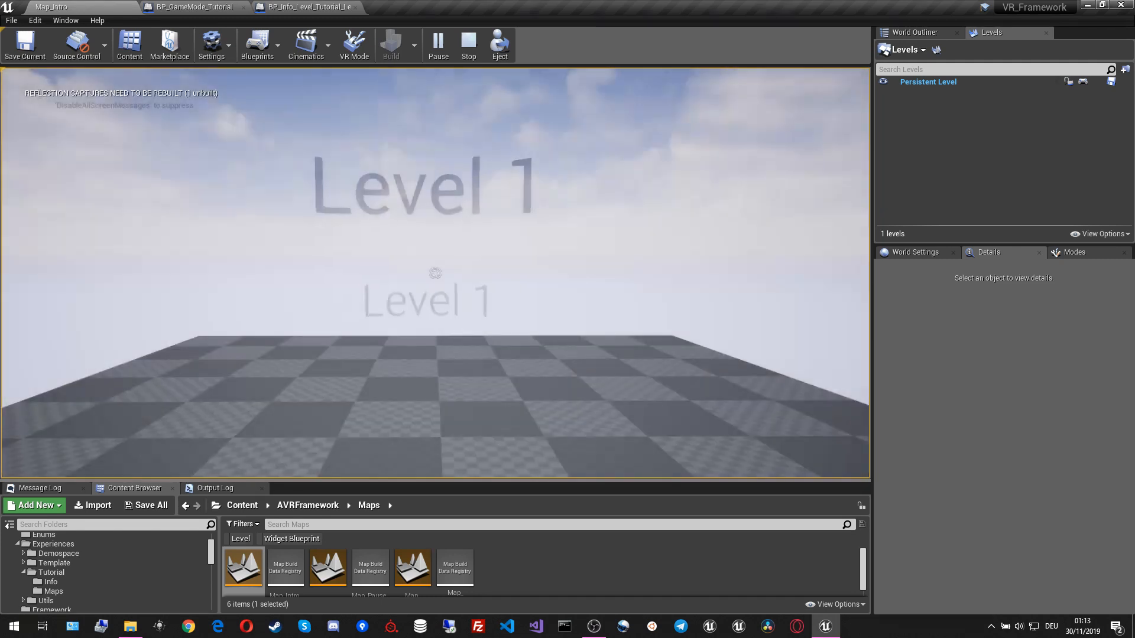
- Walk around Level 1, pause and resume the game, end the play session and restore the viewport's smaller size
key("w")
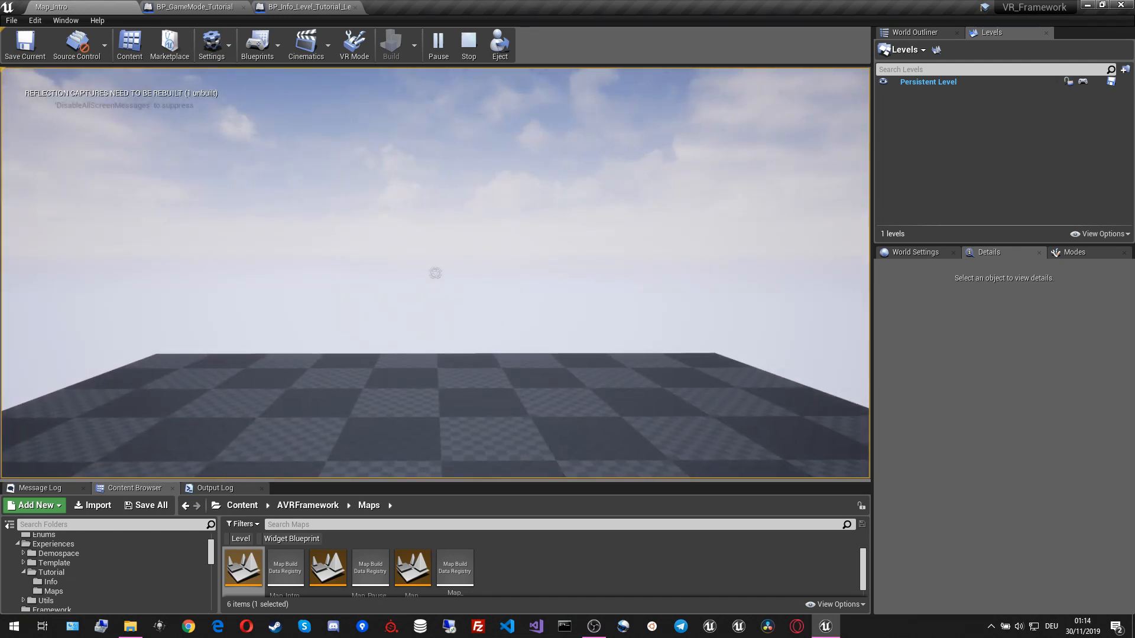
key("p")
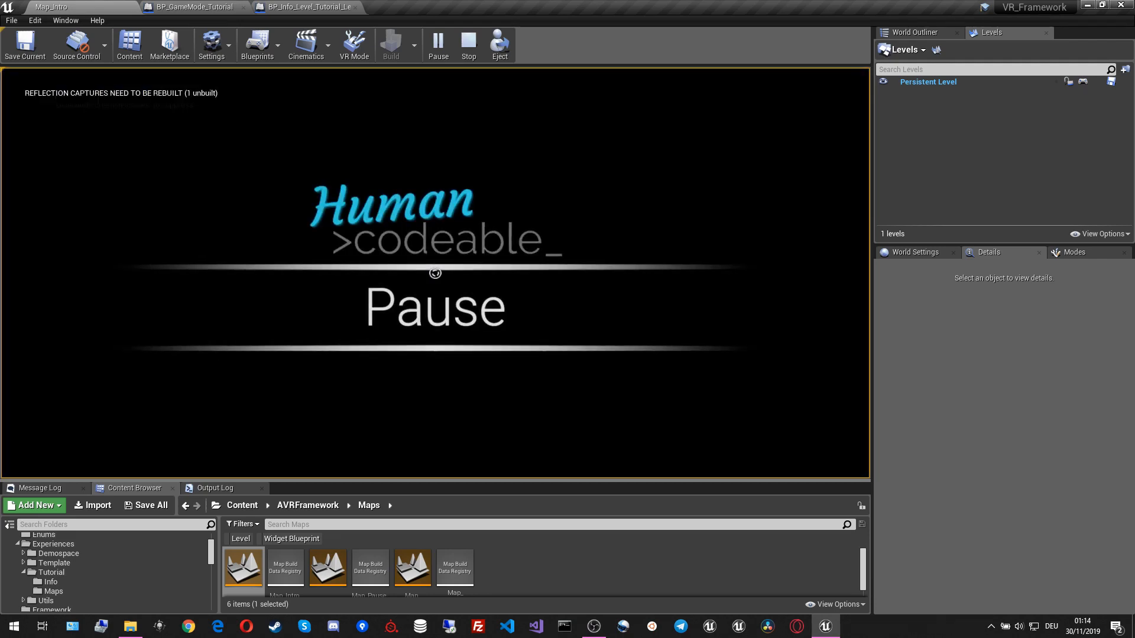
key("p")
key("w")
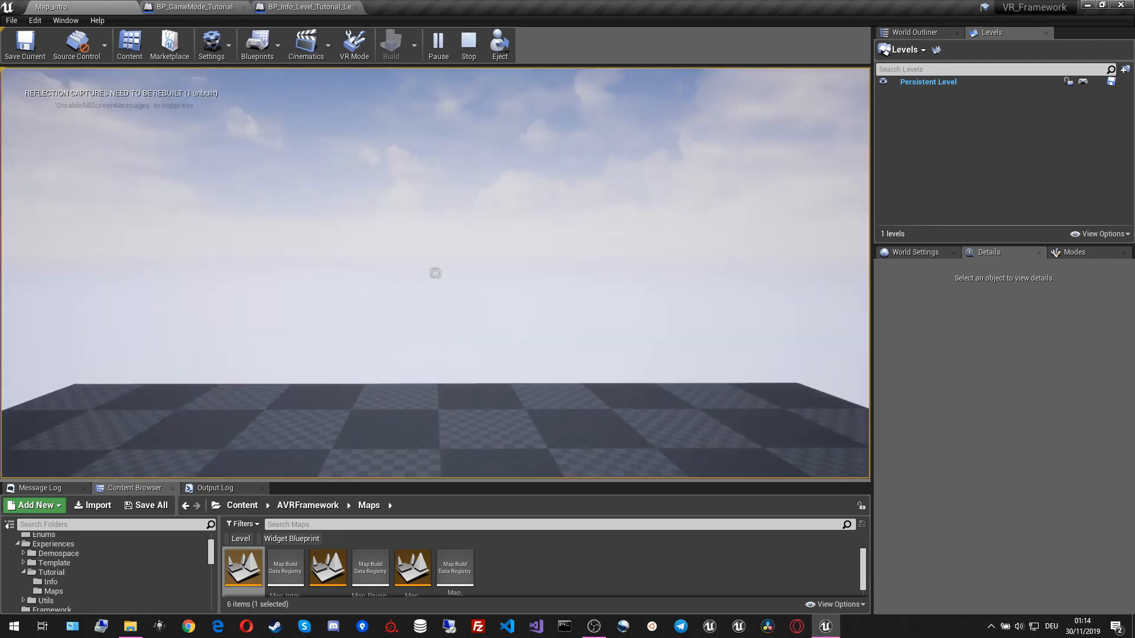
key("s")
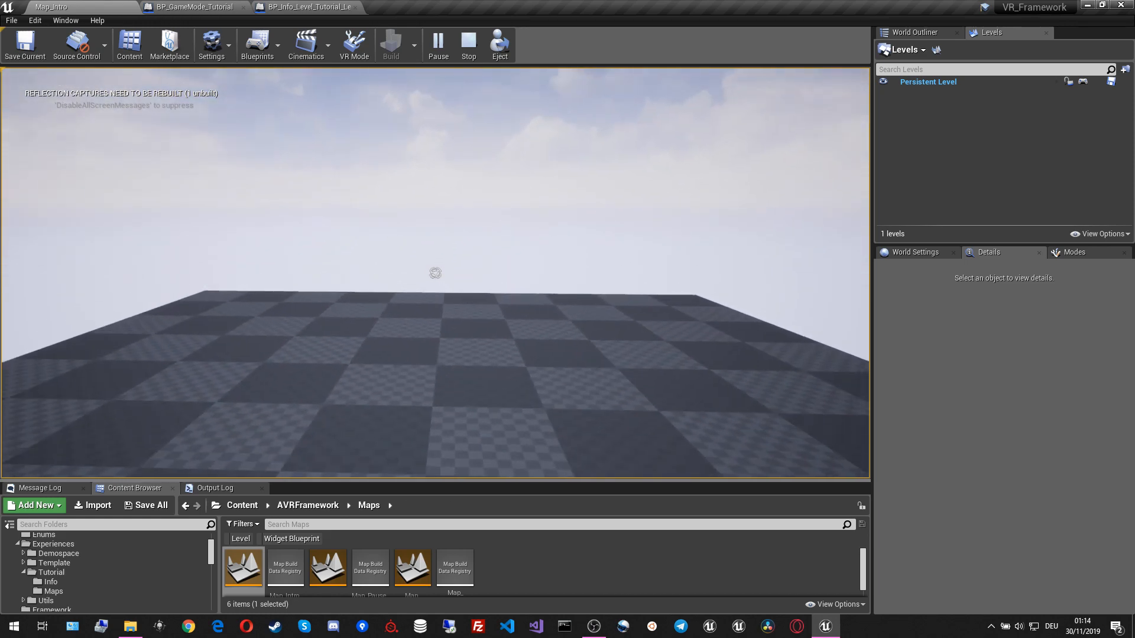
key("Escape")
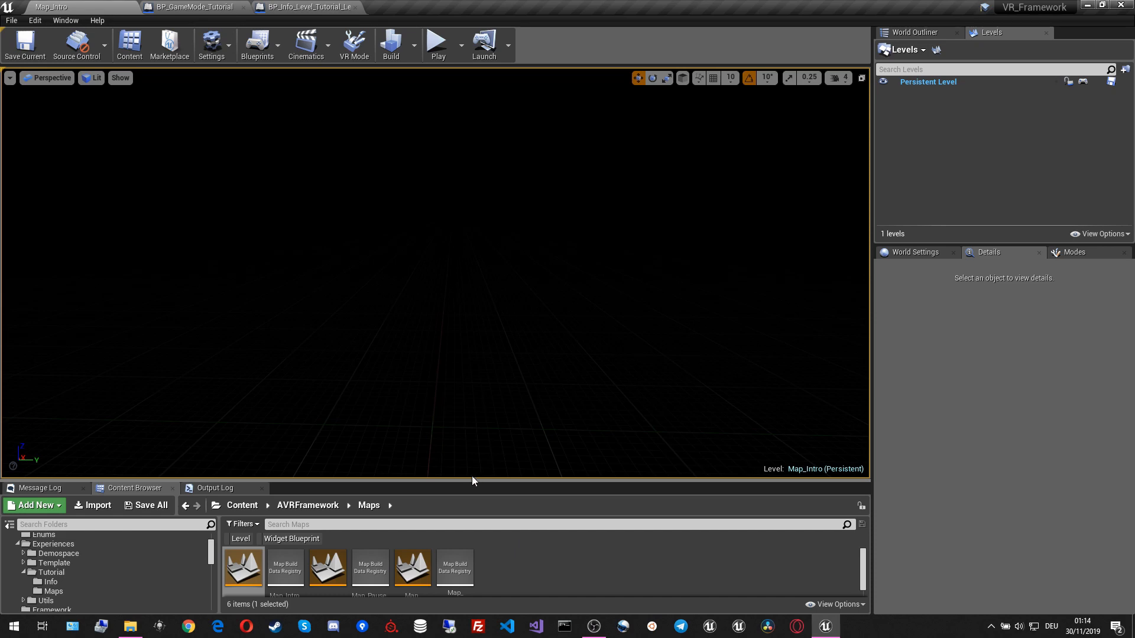
left_click_drag(472, 480, 473, 422)
- Open the Map_Tutorial_World level from the Tutorial experience's Maps folder
left_click(528, 555)
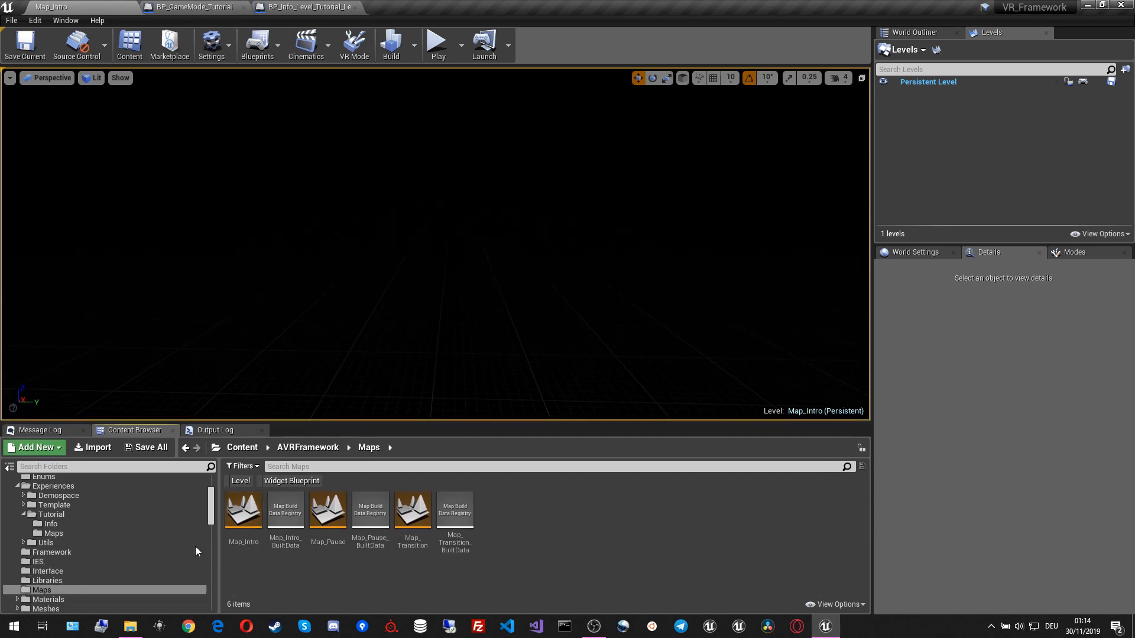
left_click(190, 534)
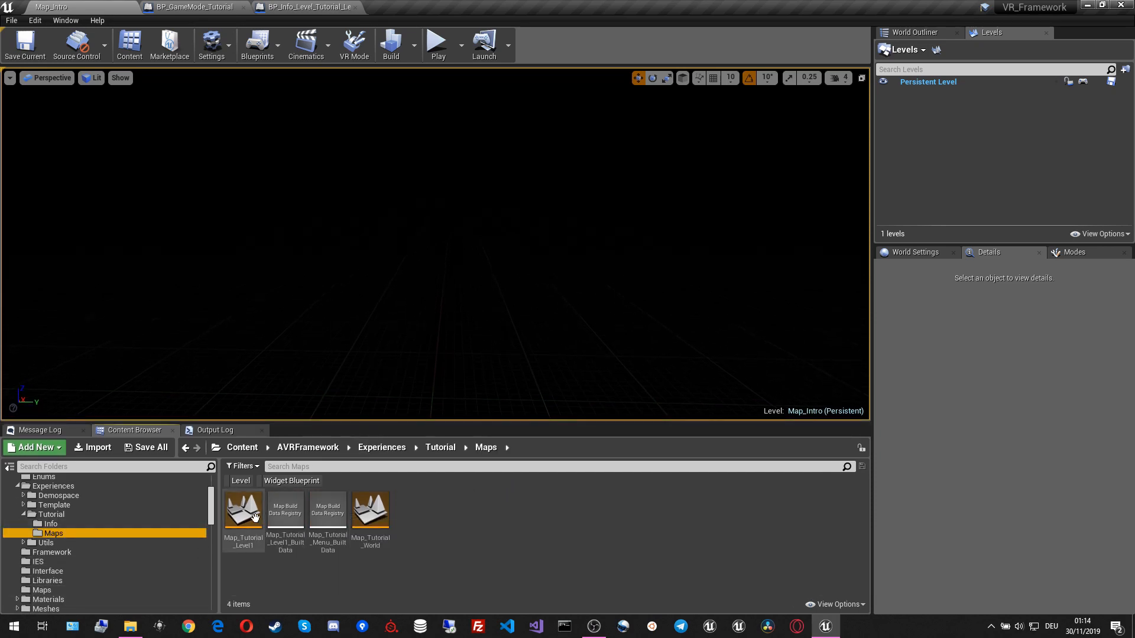
double_click(385, 520)
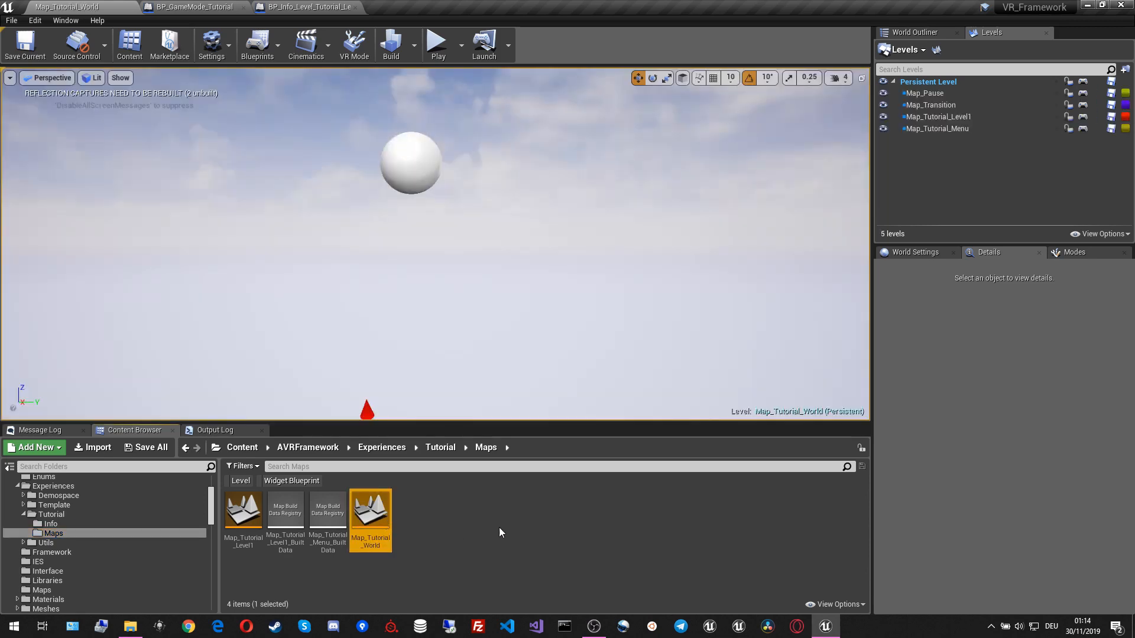
left_click(504, 522)
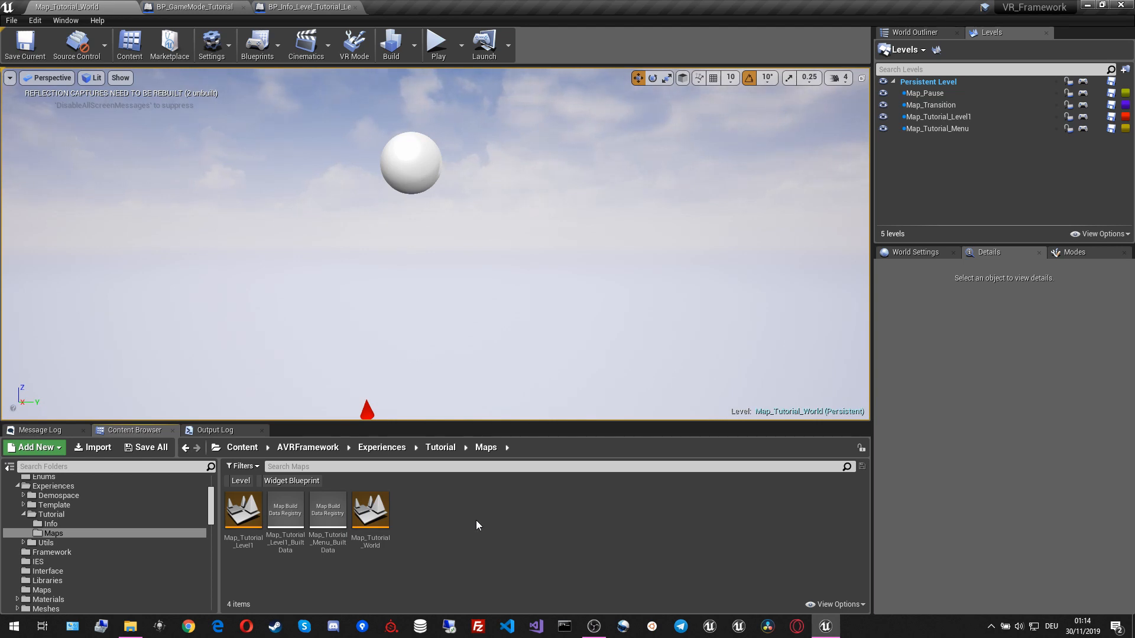
- Review the tutorial's info classes and the class defaults of BP_GameMode_Tutorial, and return to the world map
left_click(125, 523)
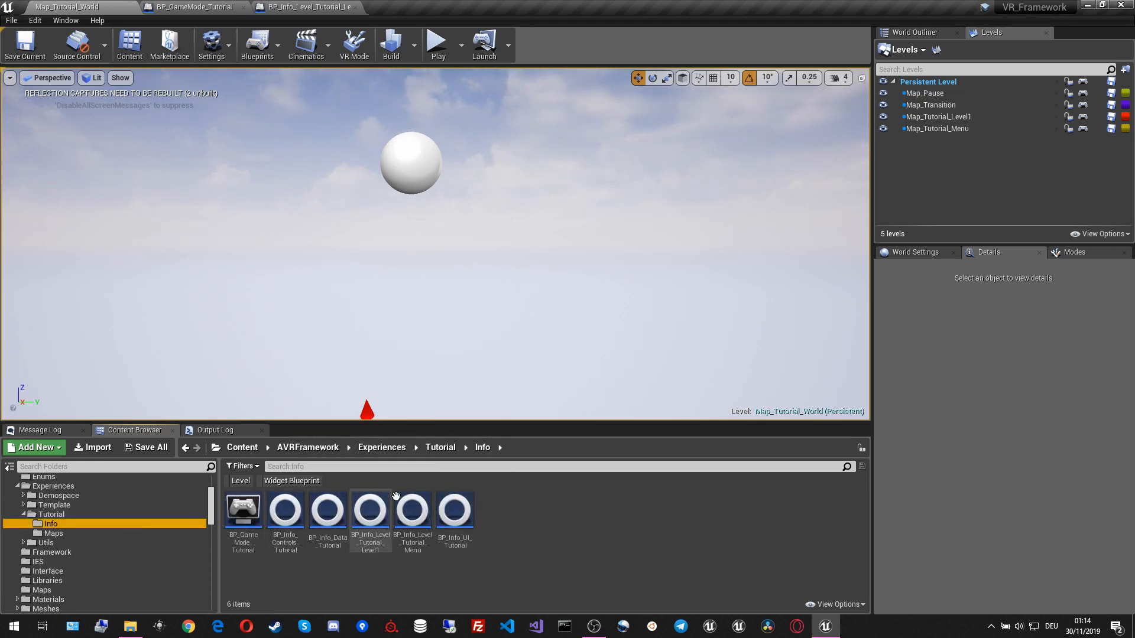
mouse_move(413, 509)
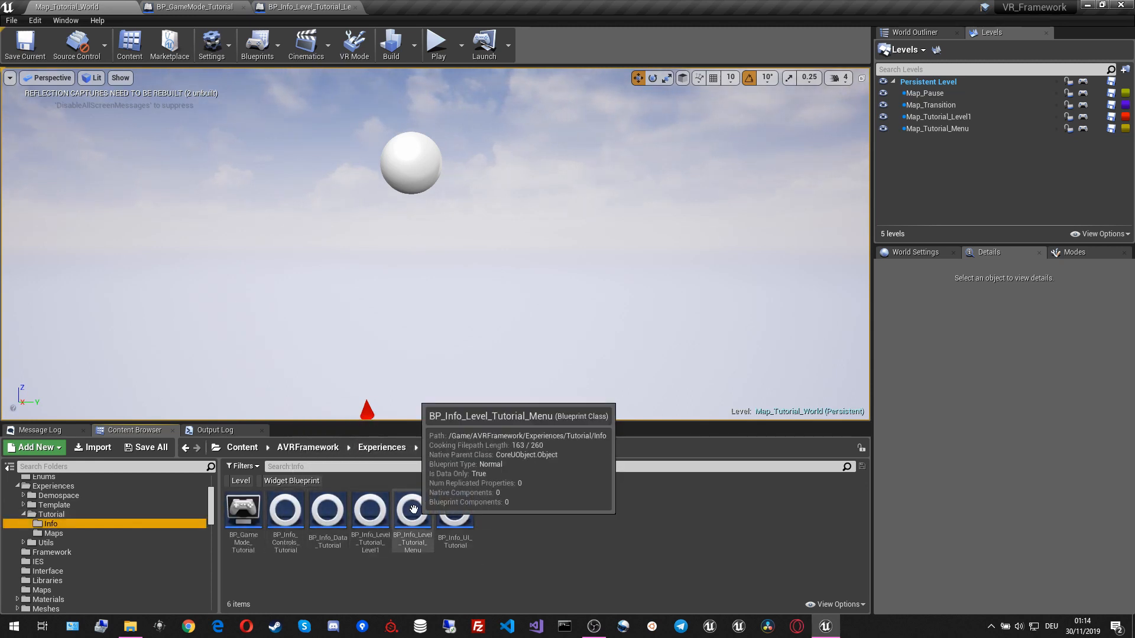
left_click(507, 534)
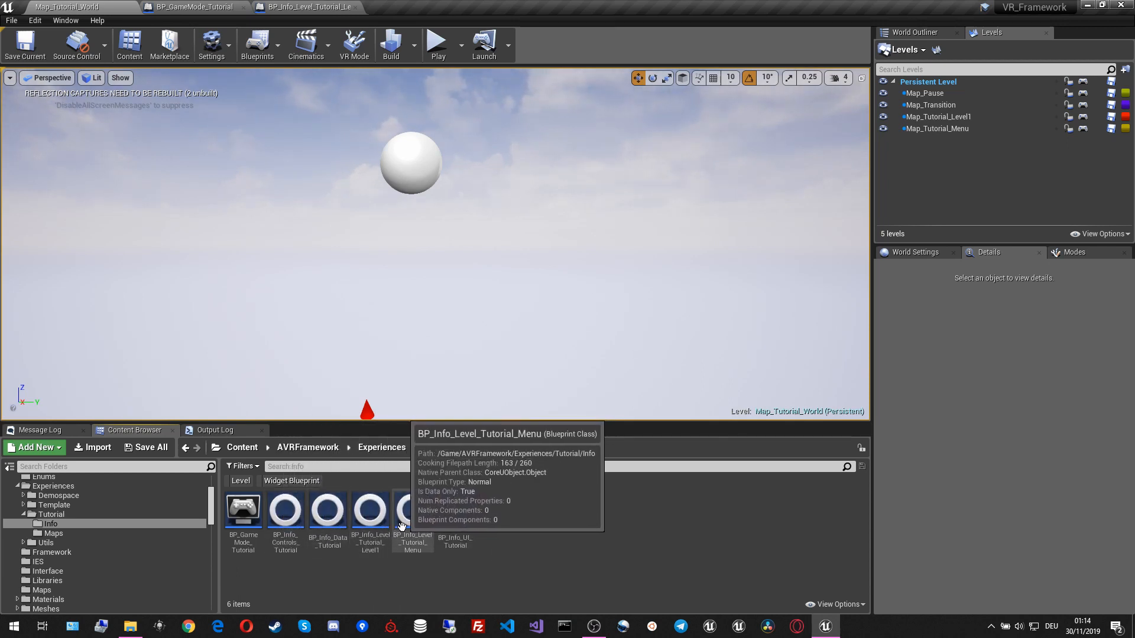
double_click(253, 520)
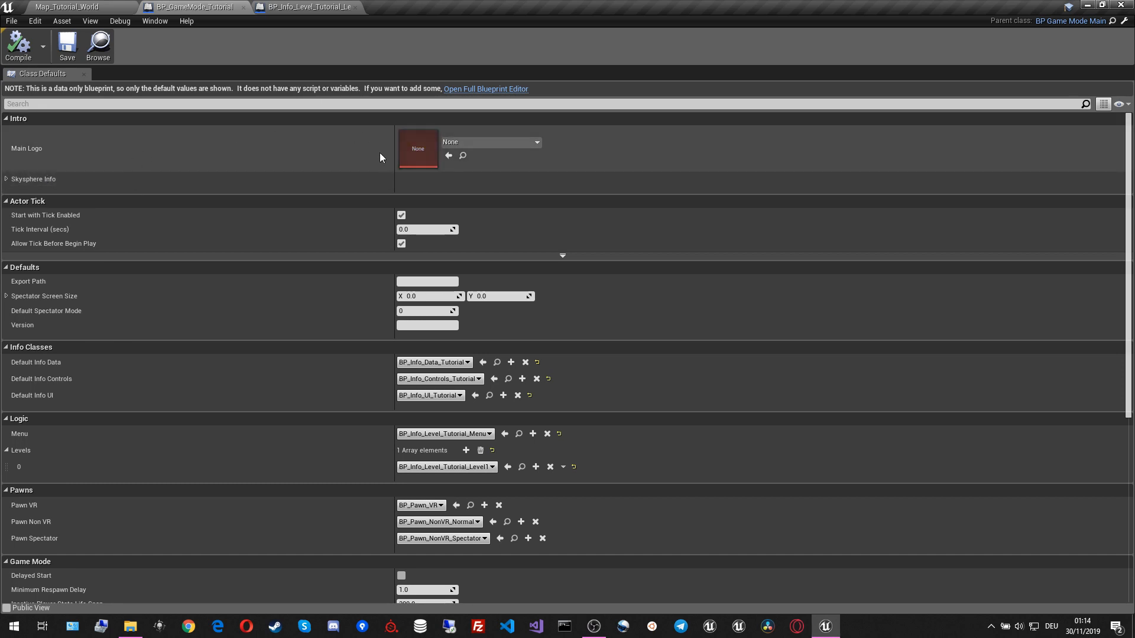
left_click(101, 6)
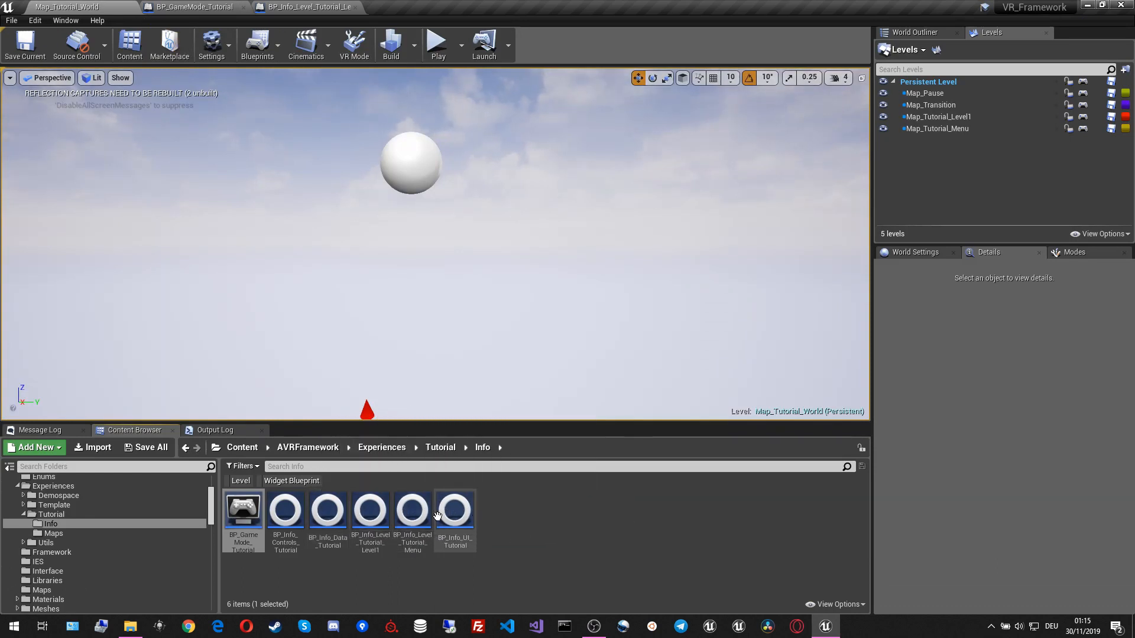
- Inspect the Transition and SkysphereInfo settings of BP_Info_Level_Tutorial_Menu, and return to the world map
double_click(421, 518)
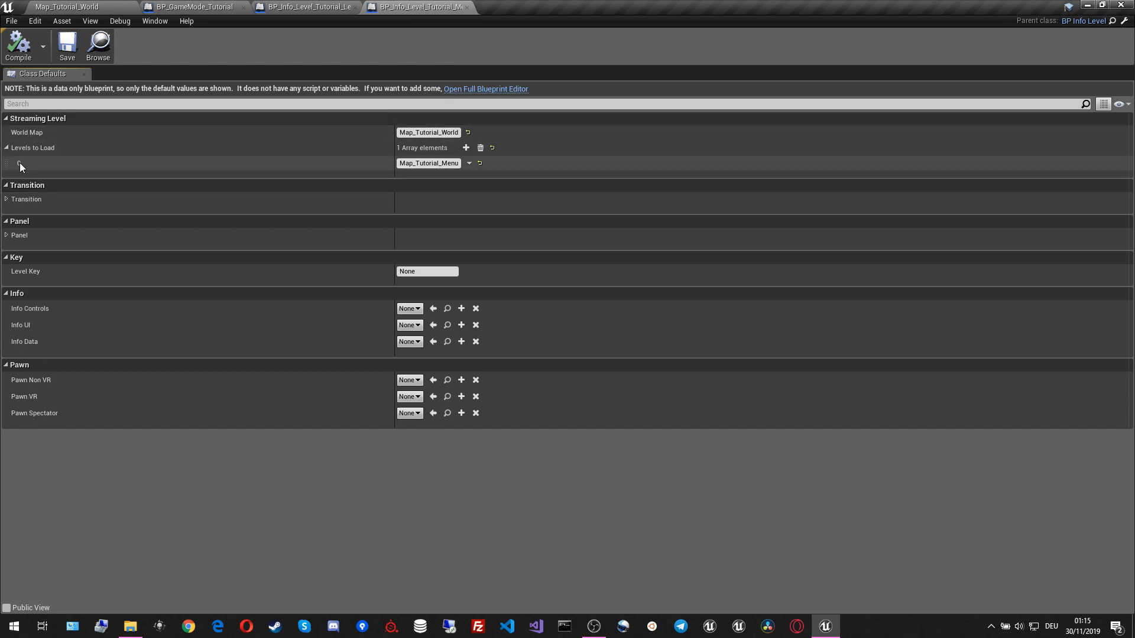
left_click(22, 203)
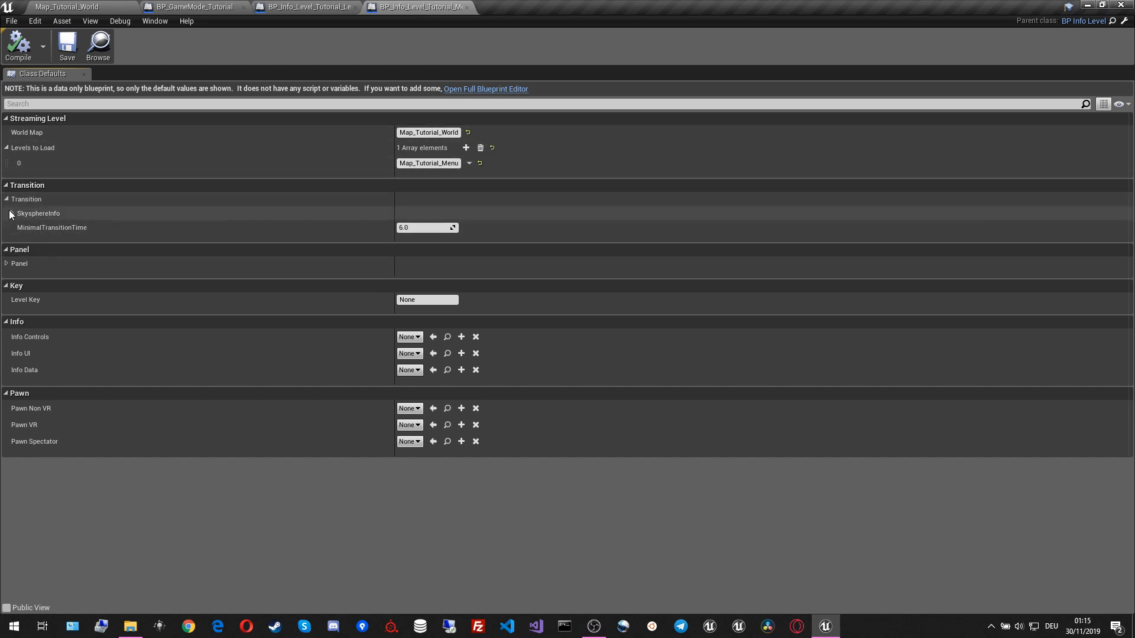
left_click(11, 213)
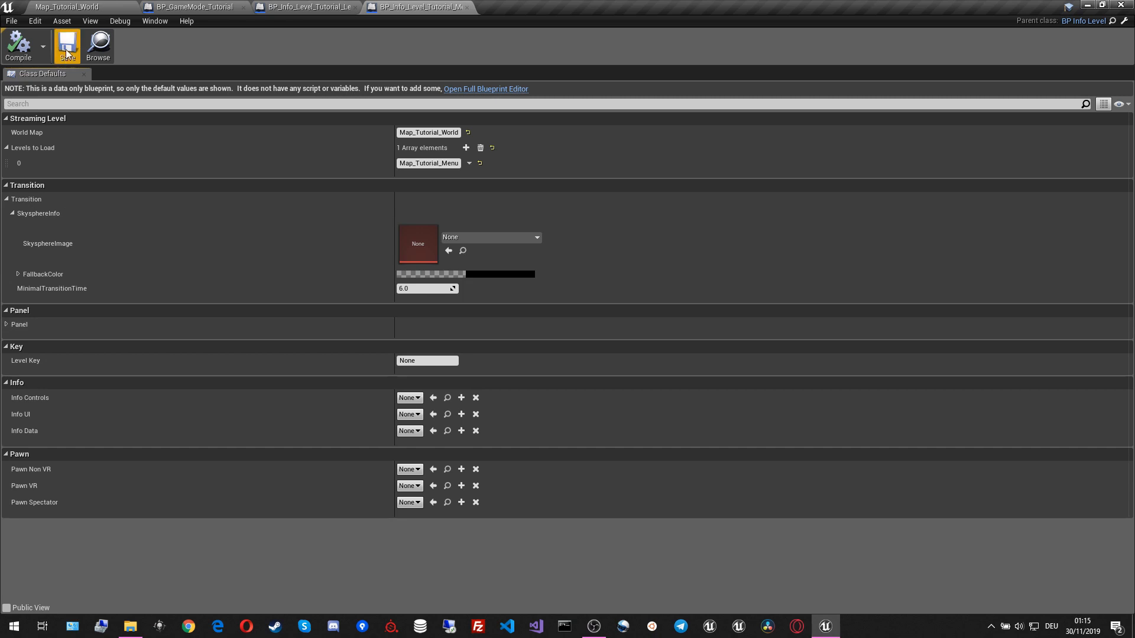
left_click(97, 6)
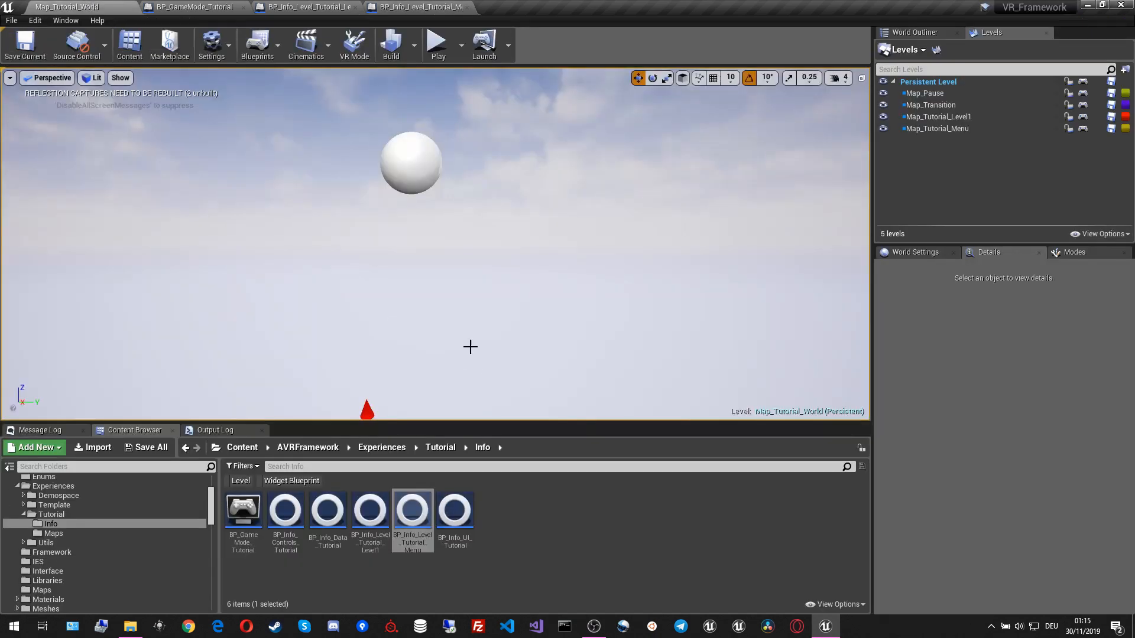
left_click(543, 529)
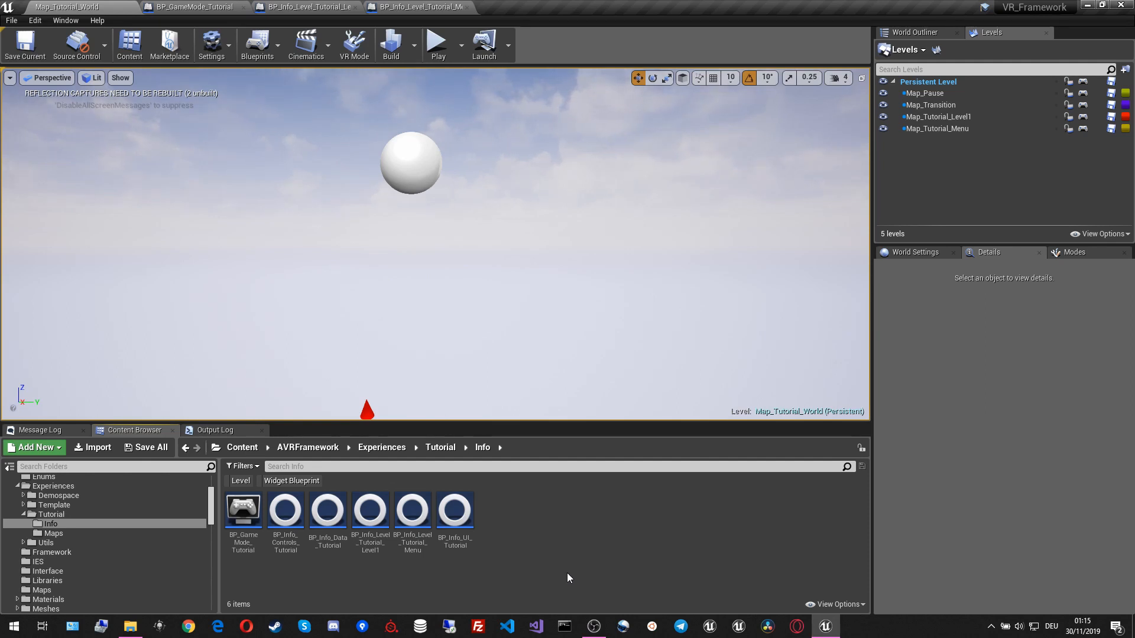
mouse_move(594, 626)
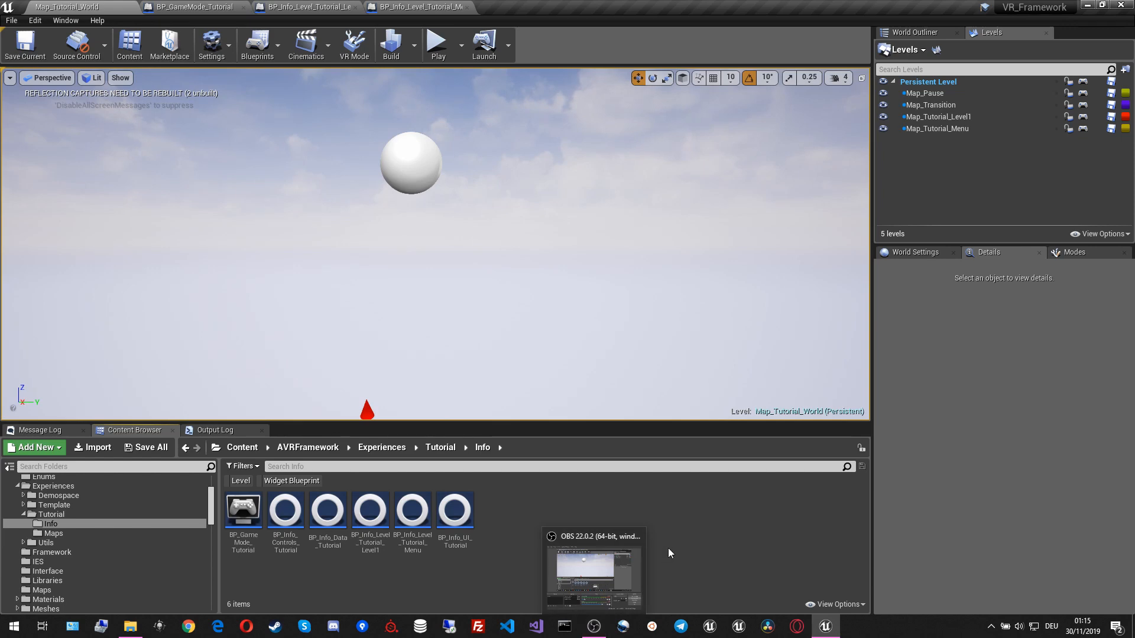